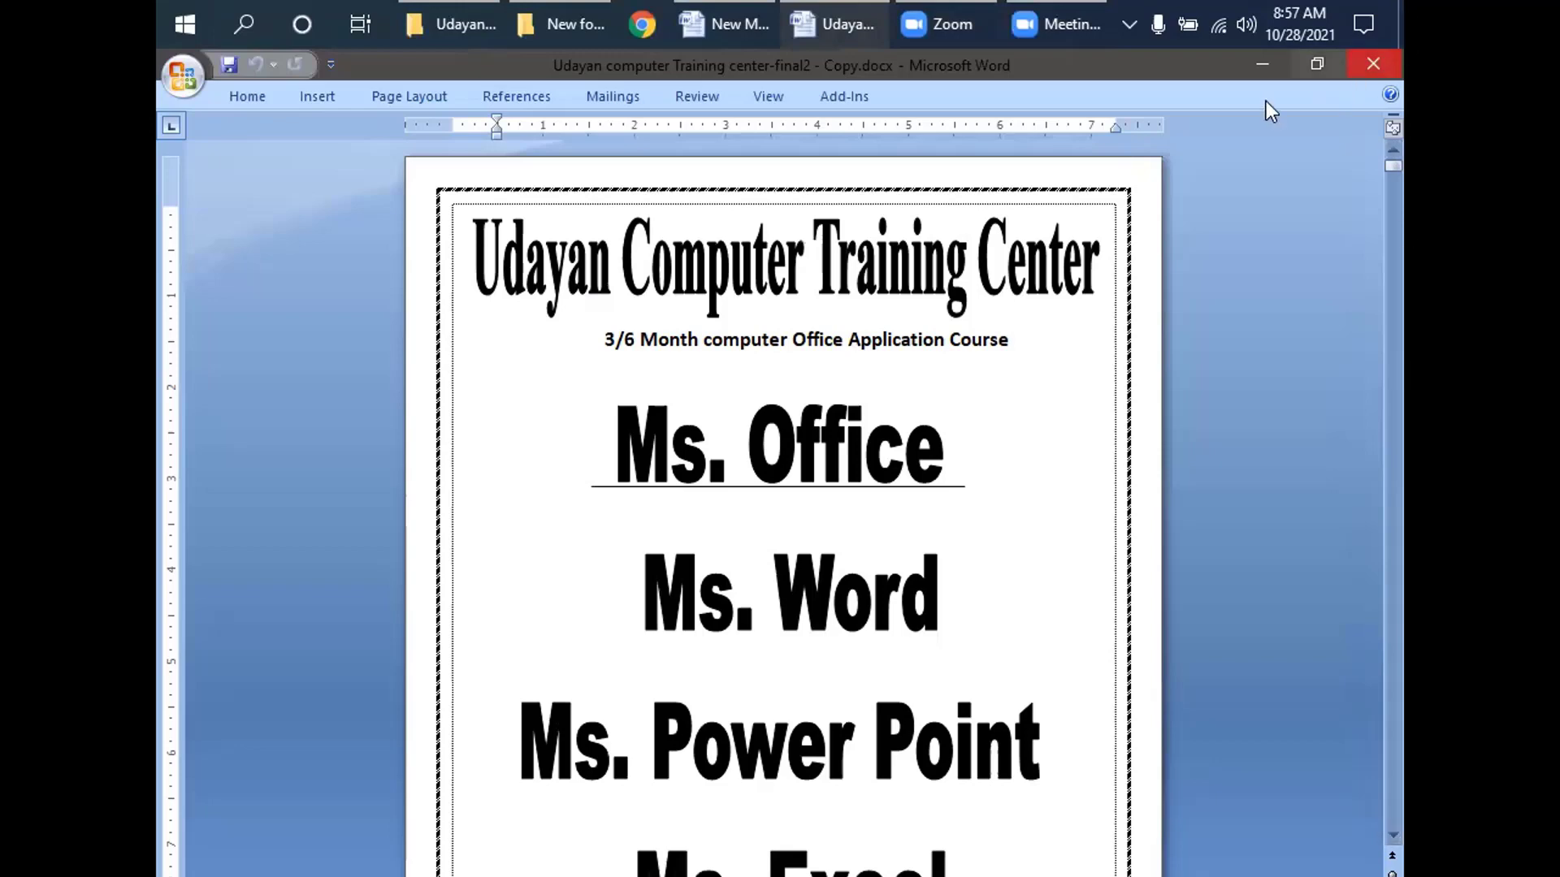
# Step: Minimize the blank Word document, bring up the training center document and scroll through it
pyautogui.click(1267, 65)
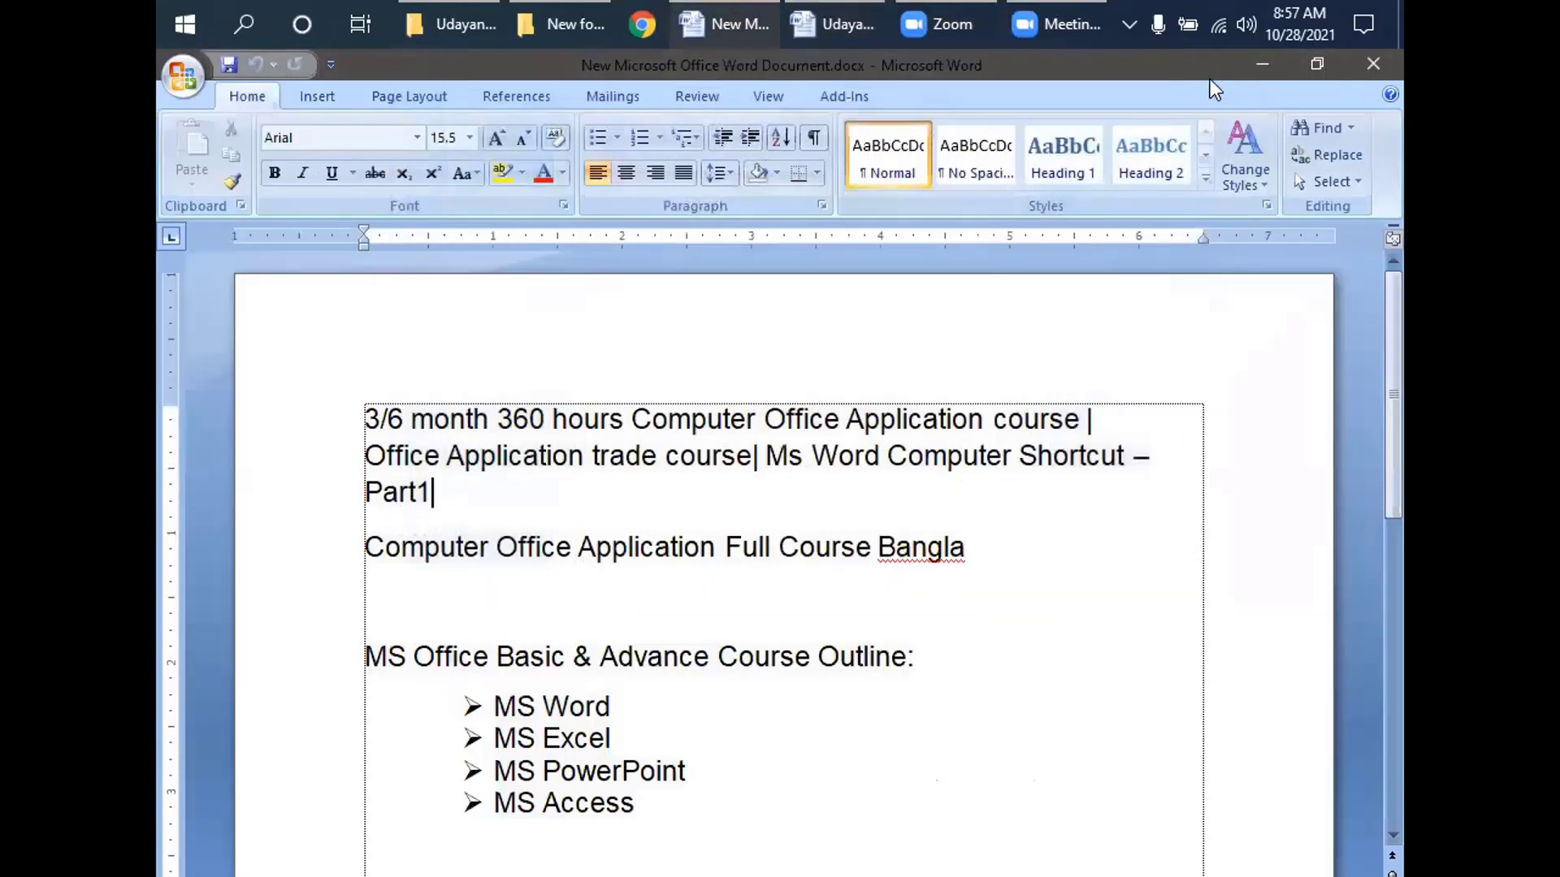
pyautogui.click(718, 18)
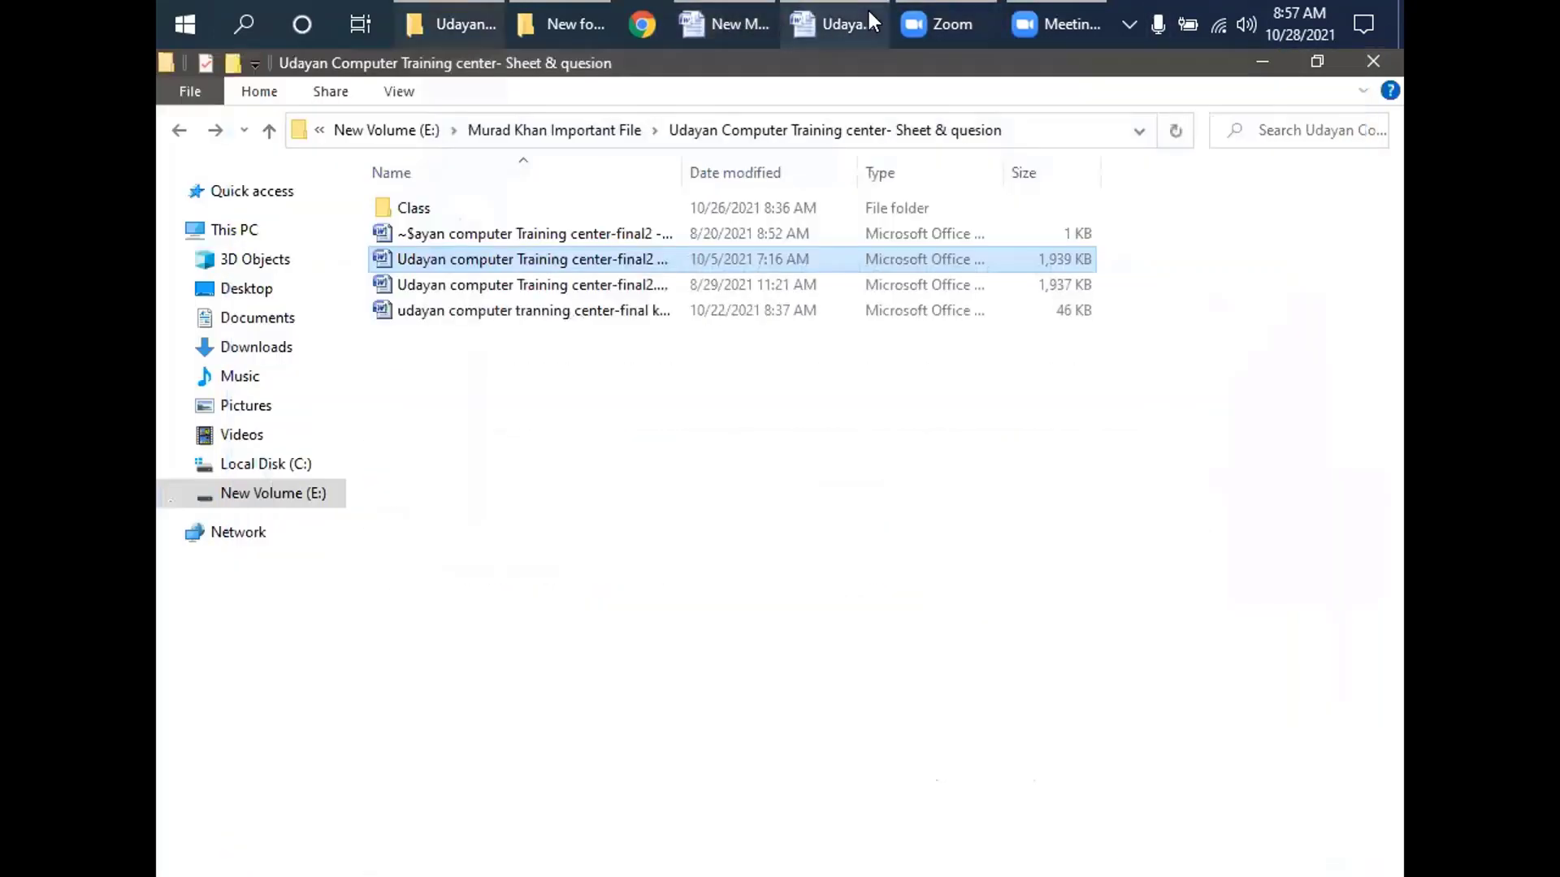
pyautogui.click(822, 21)
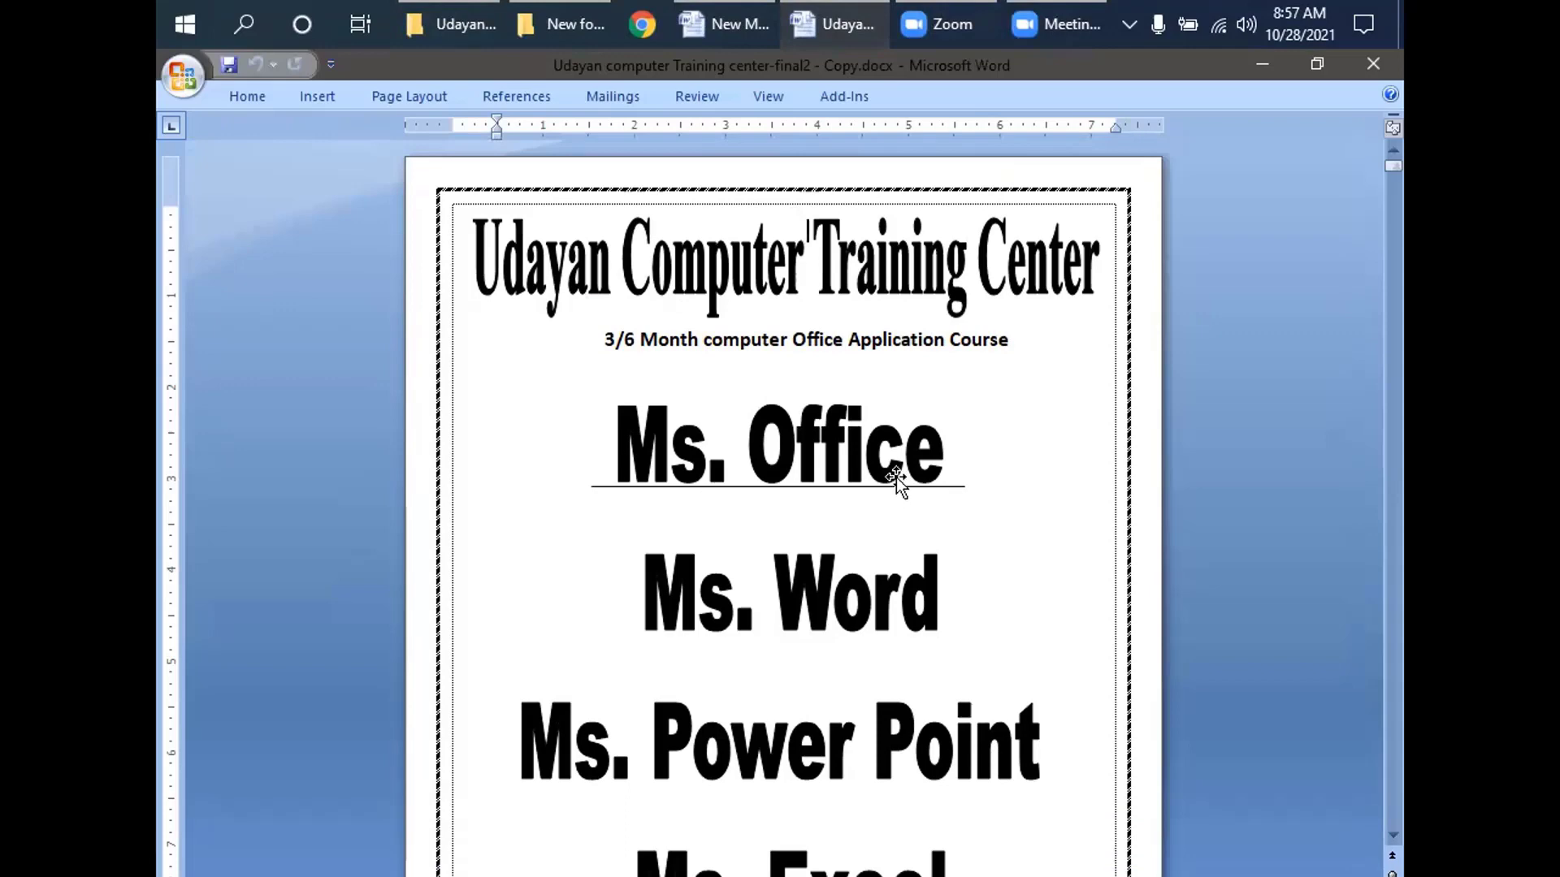
pyautogui.scroll(-2, 794, 639)
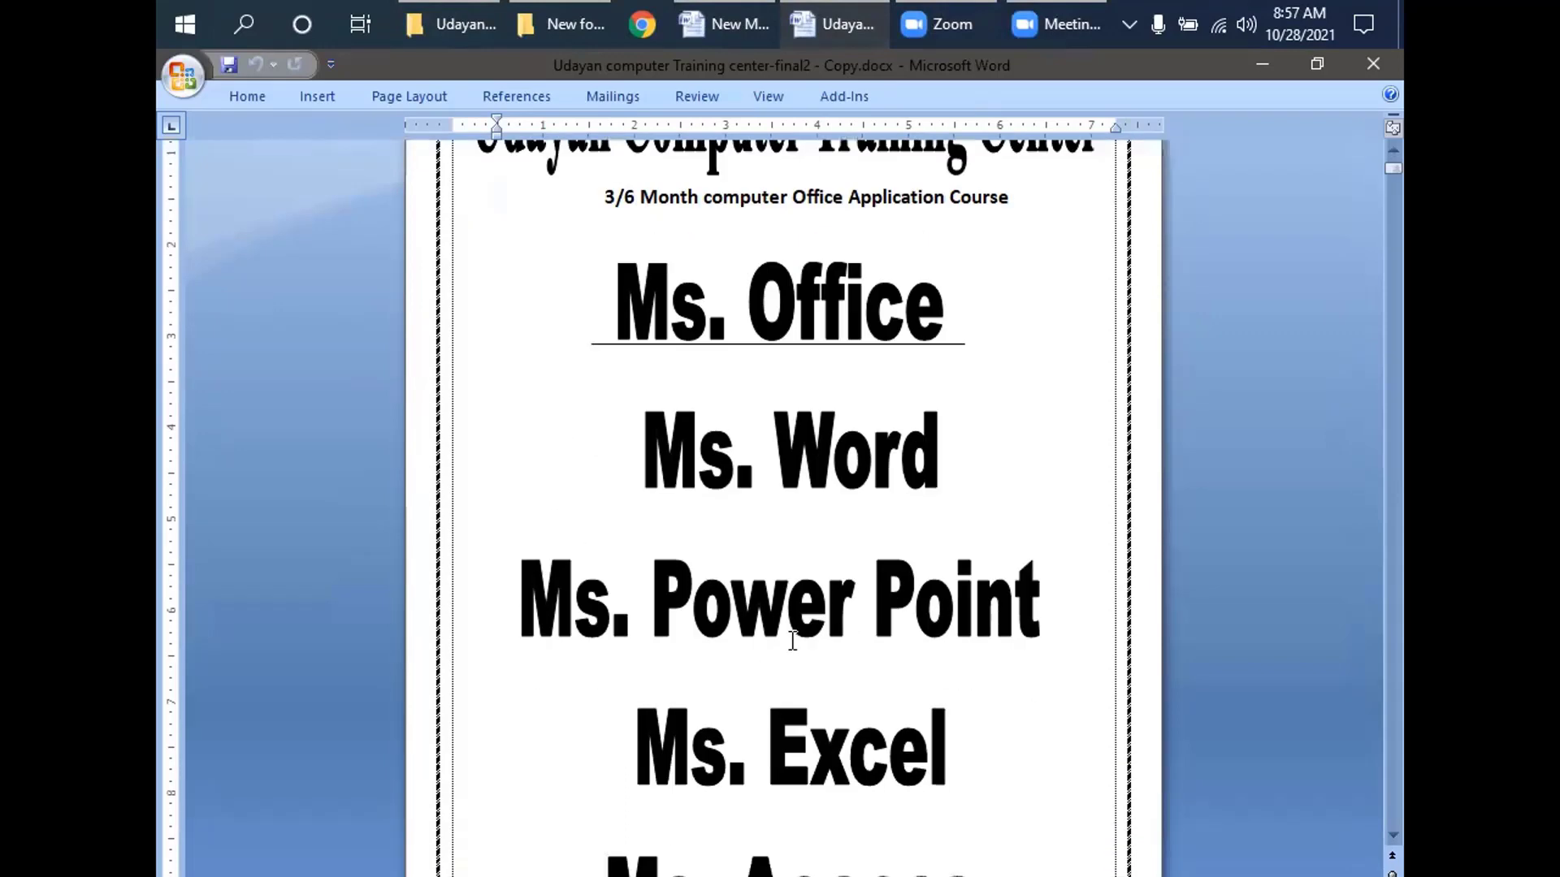
pyautogui.scroll(-3, 793, 638)
pyautogui.scroll(2, 792, 641)
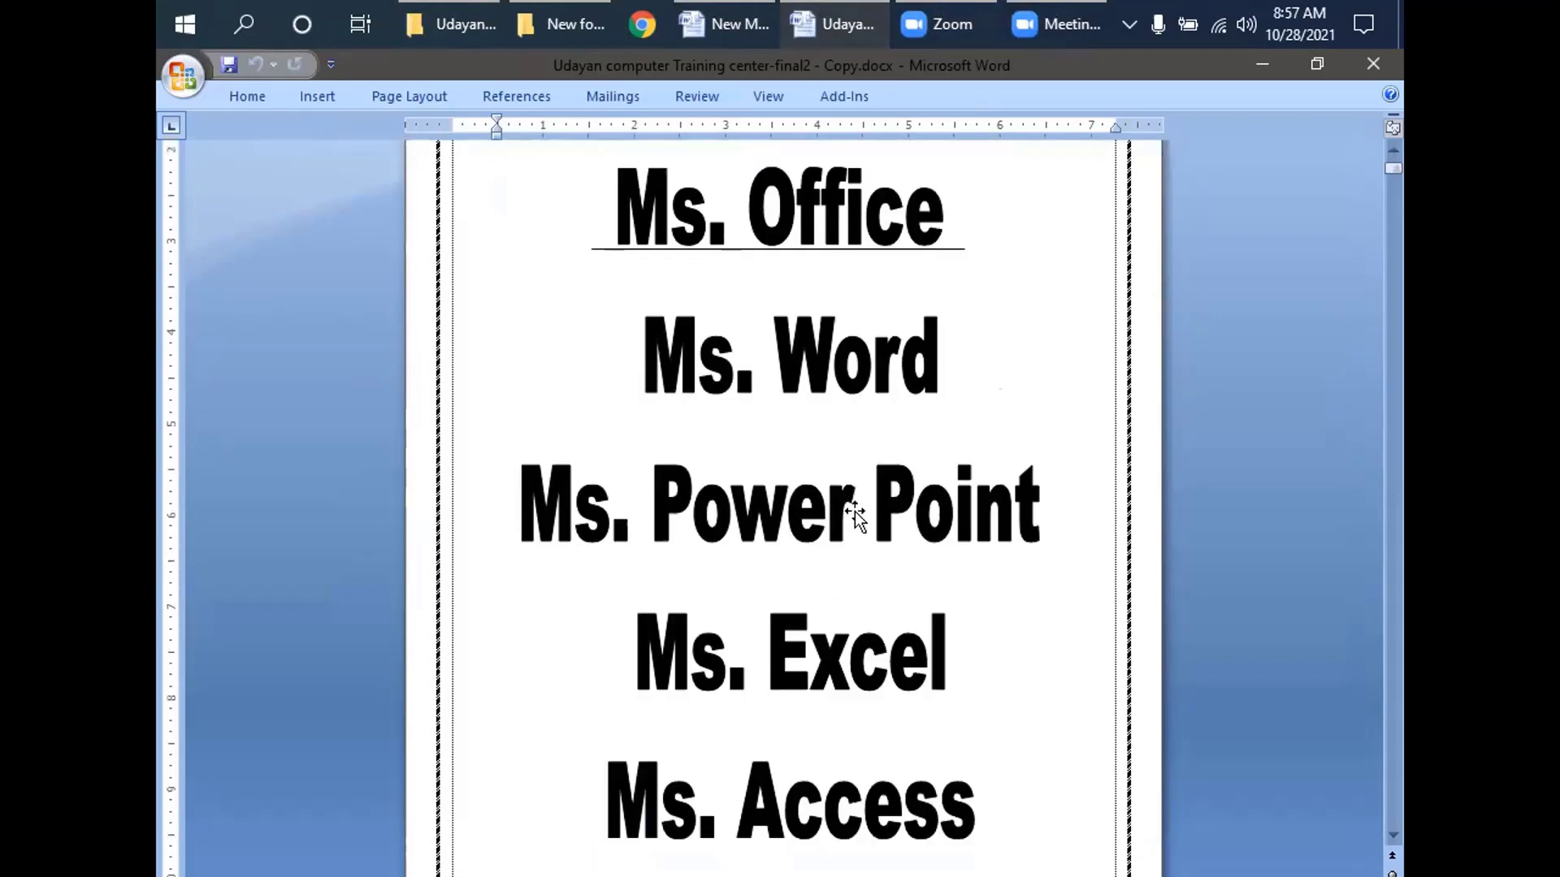
pyautogui.scroll(-1, 875, 579)
pyautogui.scroll(-2, 876, 578)
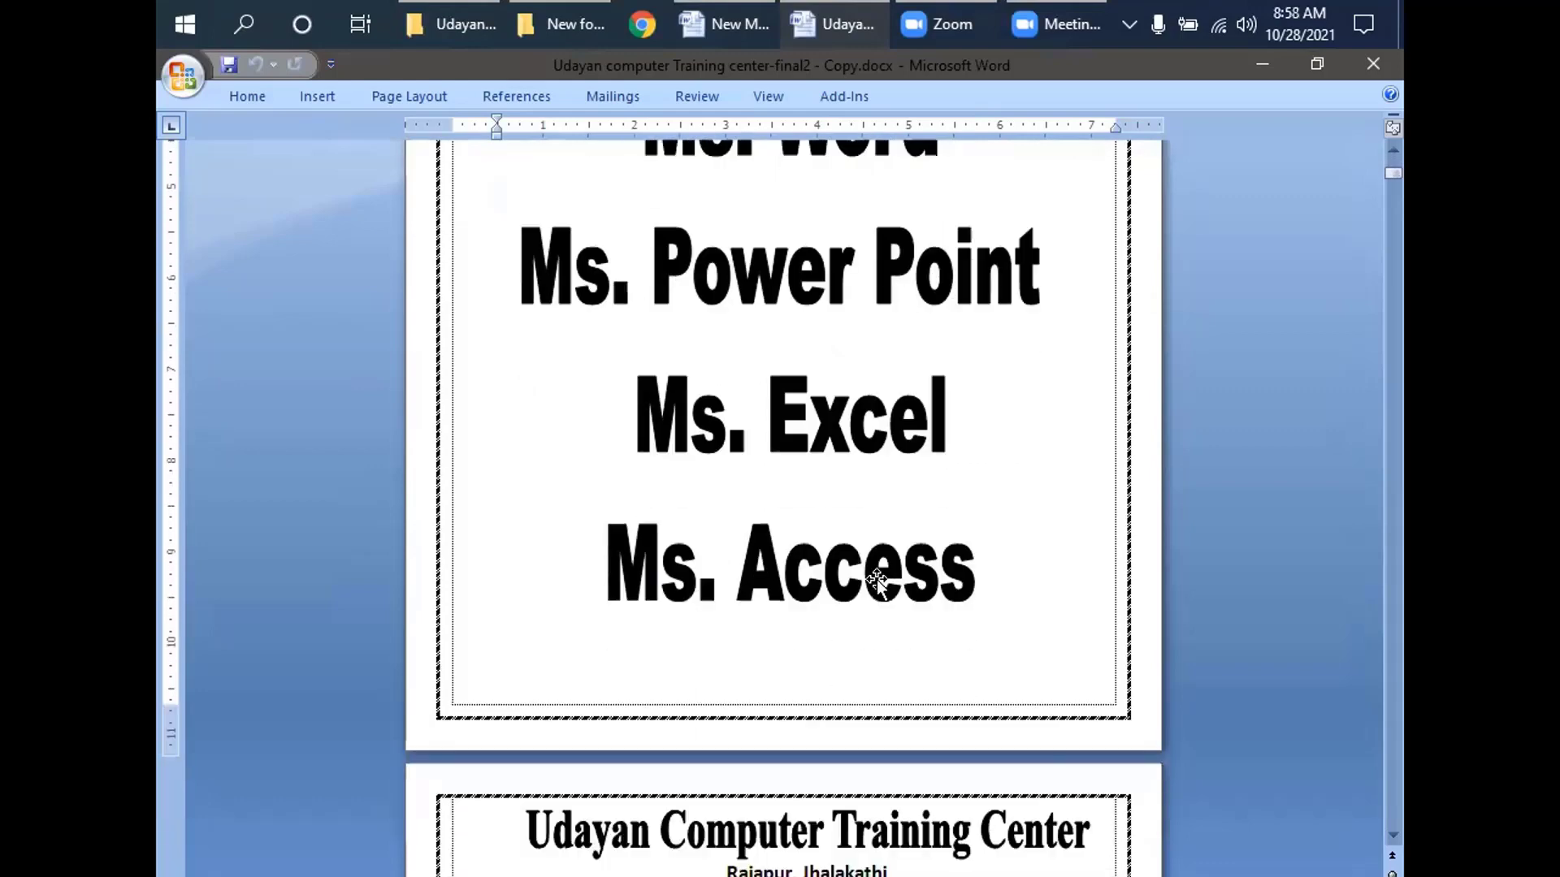
pyautogui.scroll(2, 876, 578)
pyautogui.scroll(5, 876, 579)
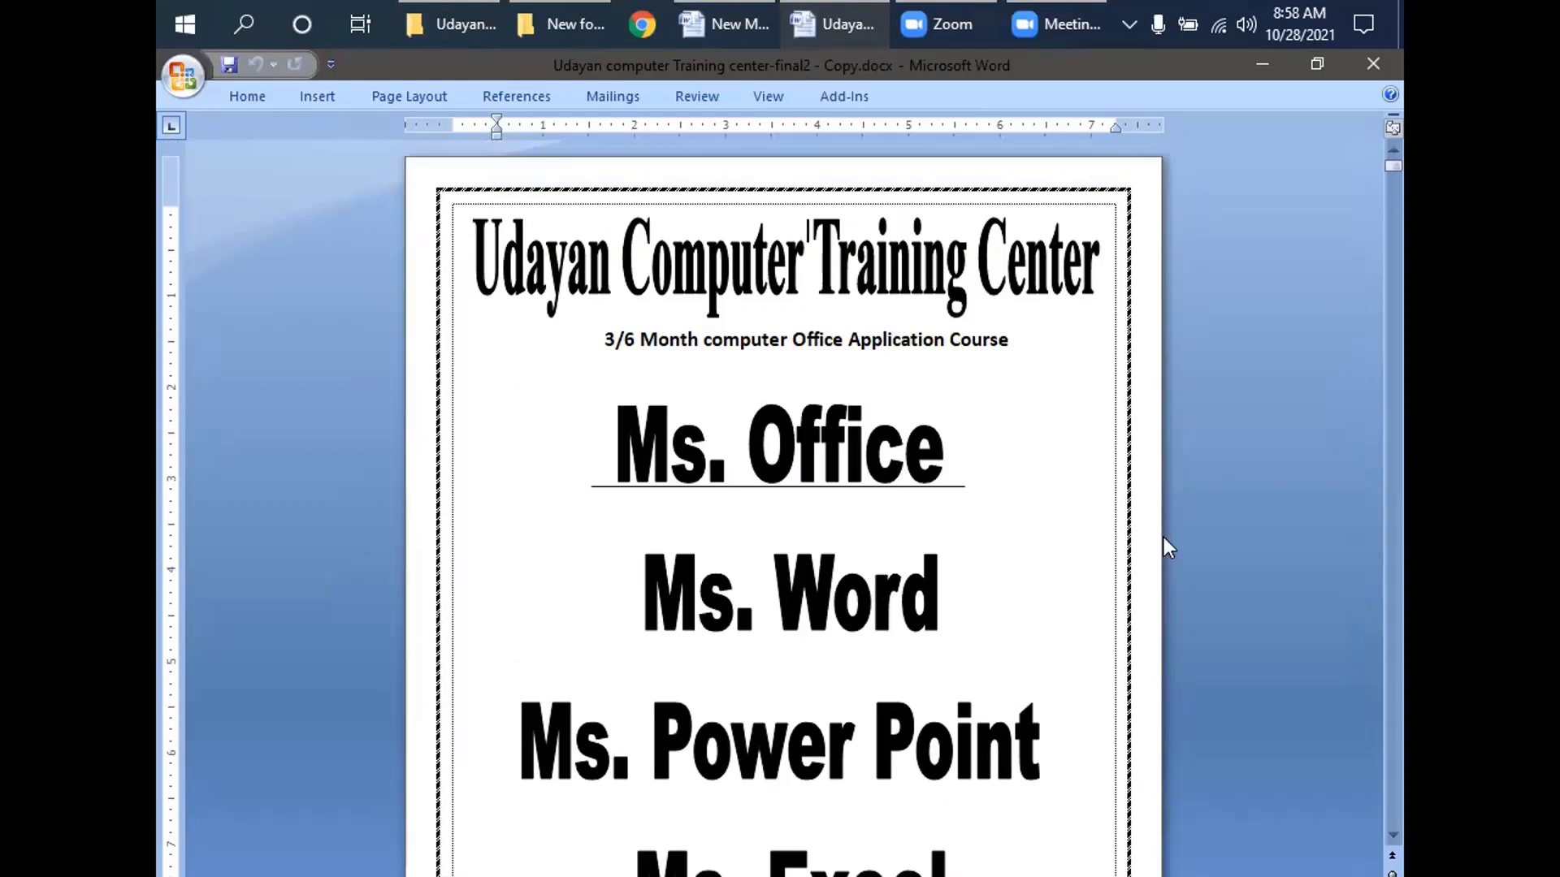
# Step: Place the cursor above Ms. Word, scroll the course page, then minimize the training center document
pyautogui.click(703, 528)
pyautogui.click(821, 546)
pyautogui.scroll(-3, 885, 412)
pyautogui.scroll(2, 885, 412)
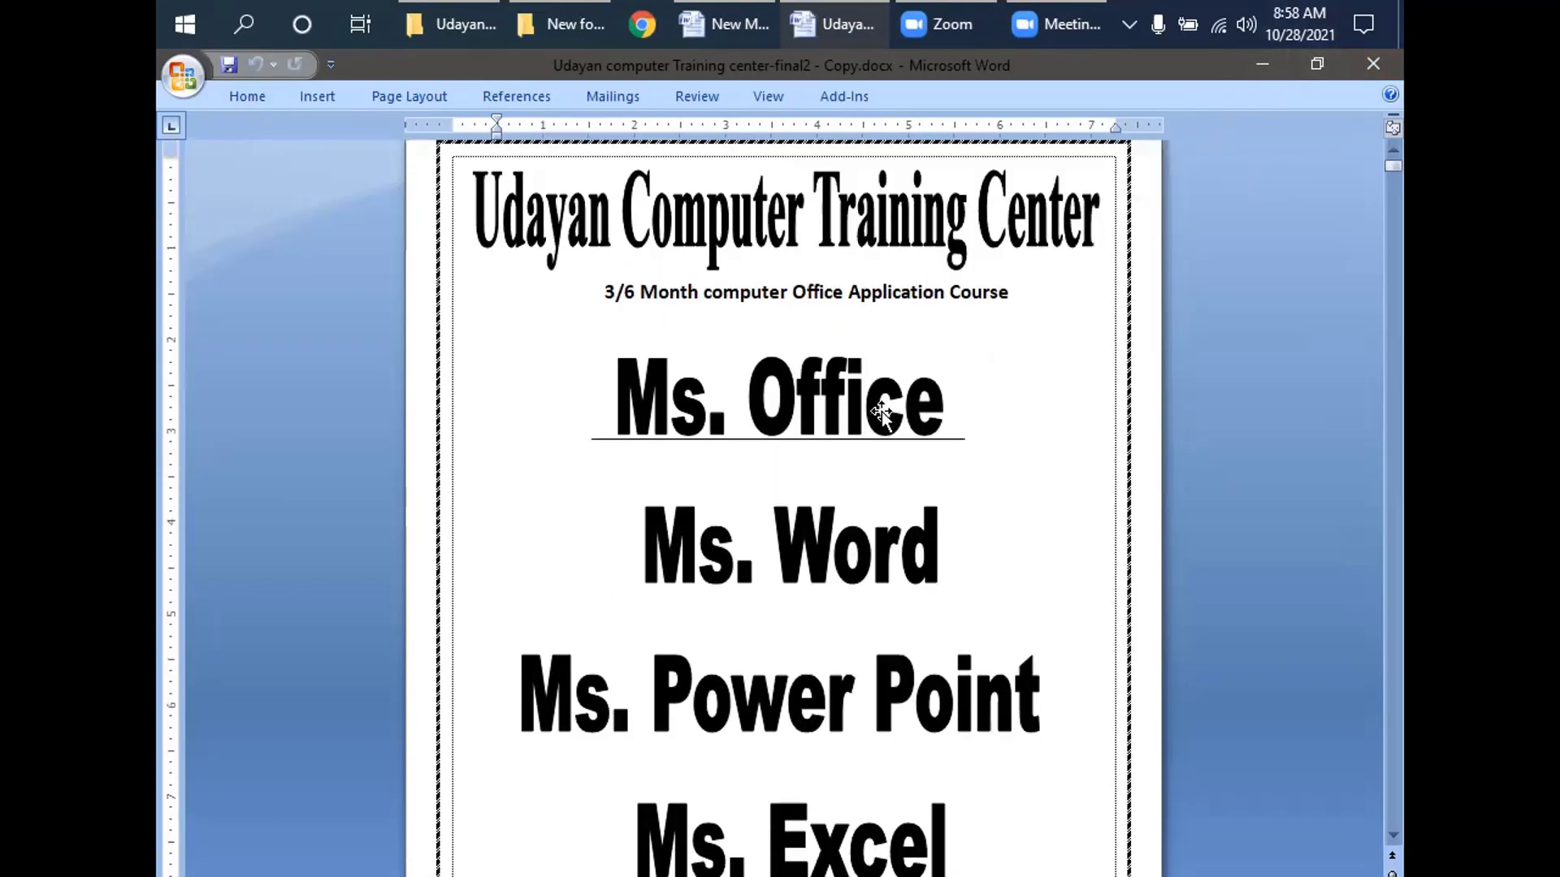
pyautogui.scroll(-2, 884, 412)
pyautogui.scroll(3, 885, 412)
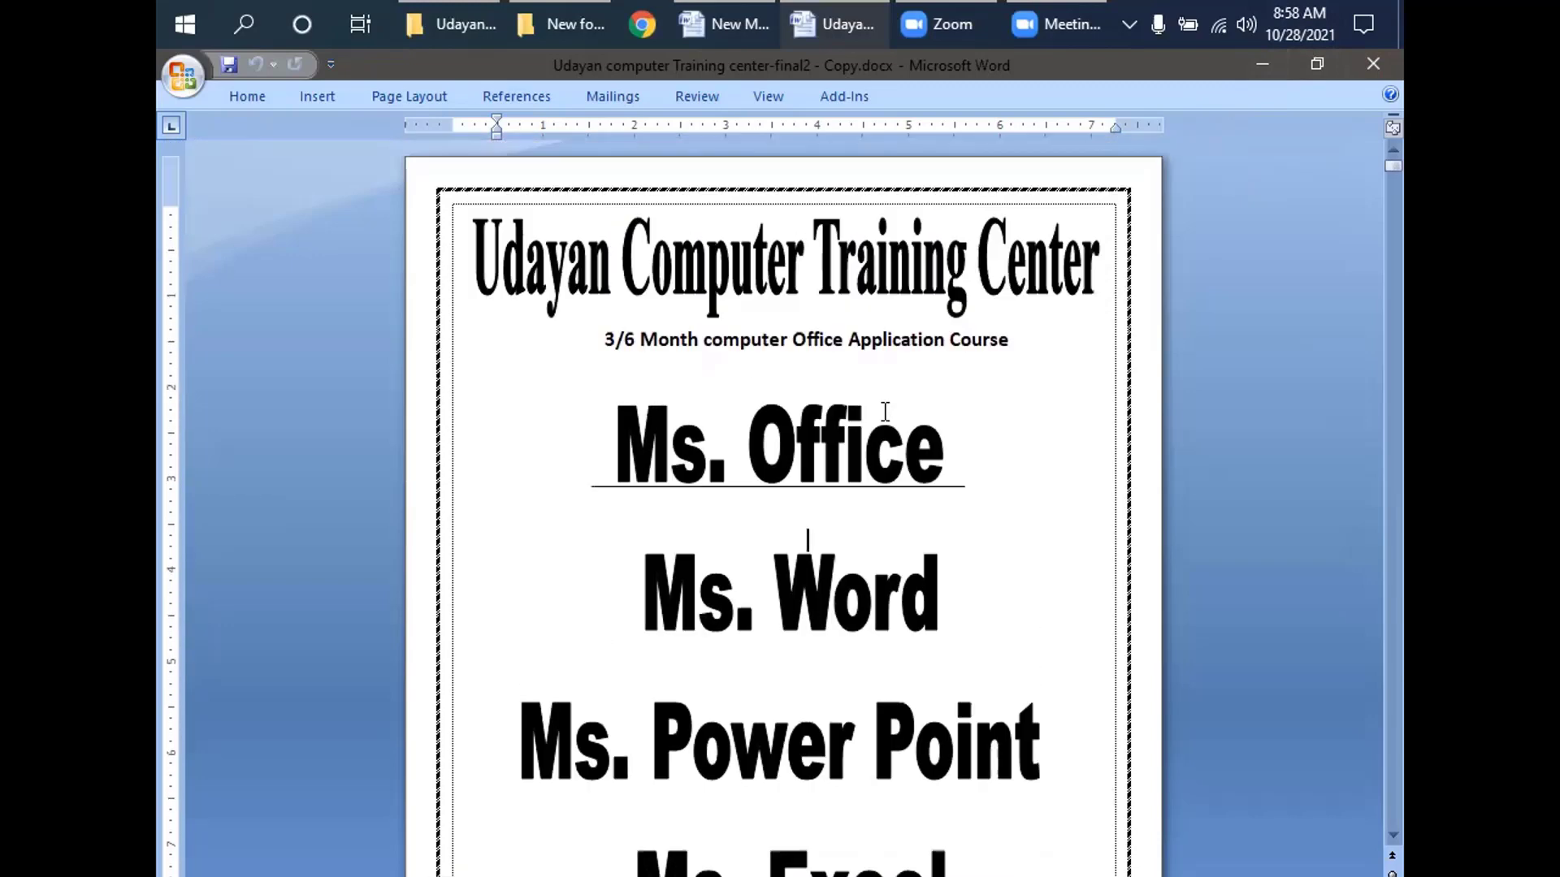
pyautogui.scroll(-3, 884, 412)
pyautogui.scroll(-1, 884, 412)
pyautogui.scroll(-1, 884, 412)
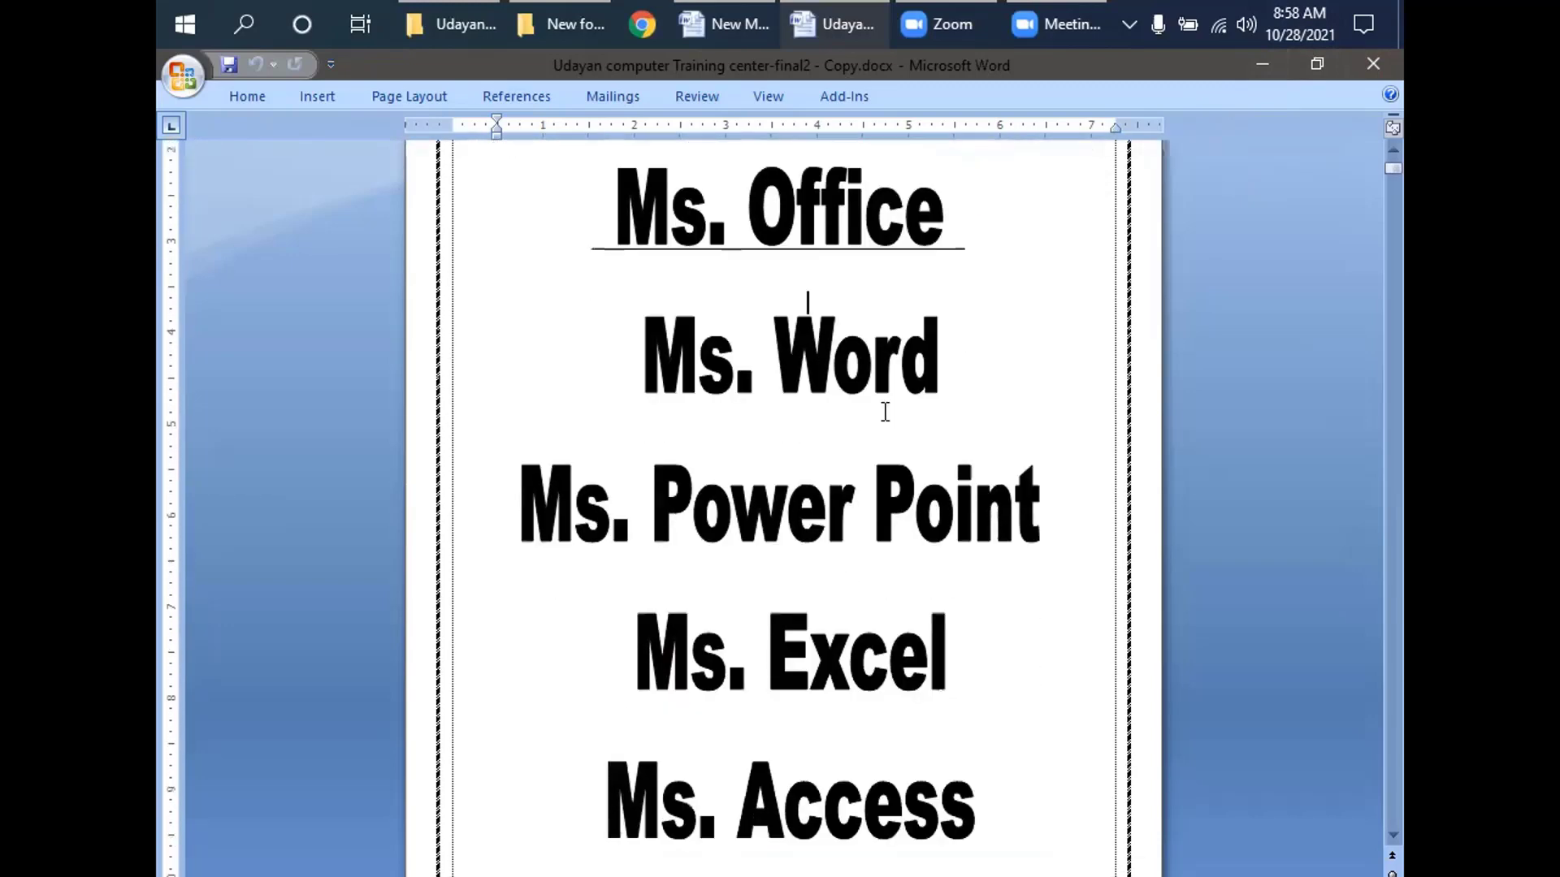
pyautogui.scroll(-1, 884, 412)
pyautogui.scroll(-1, 885, 412)
pyautogui.scroll(-1, 884, 412)
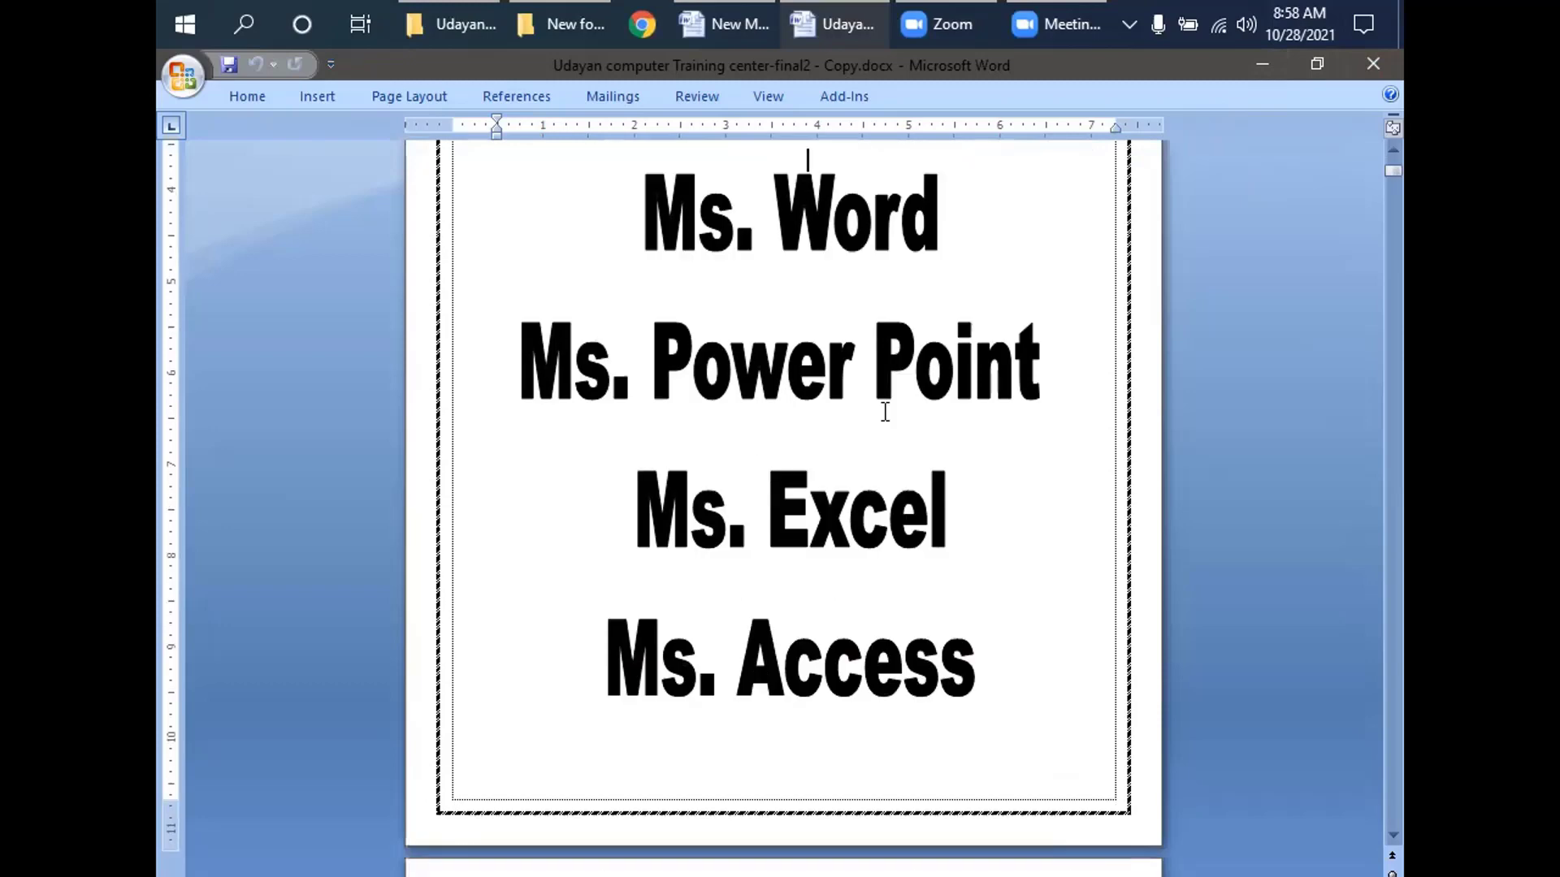
pyautogui.scroll(2, 885, 412)
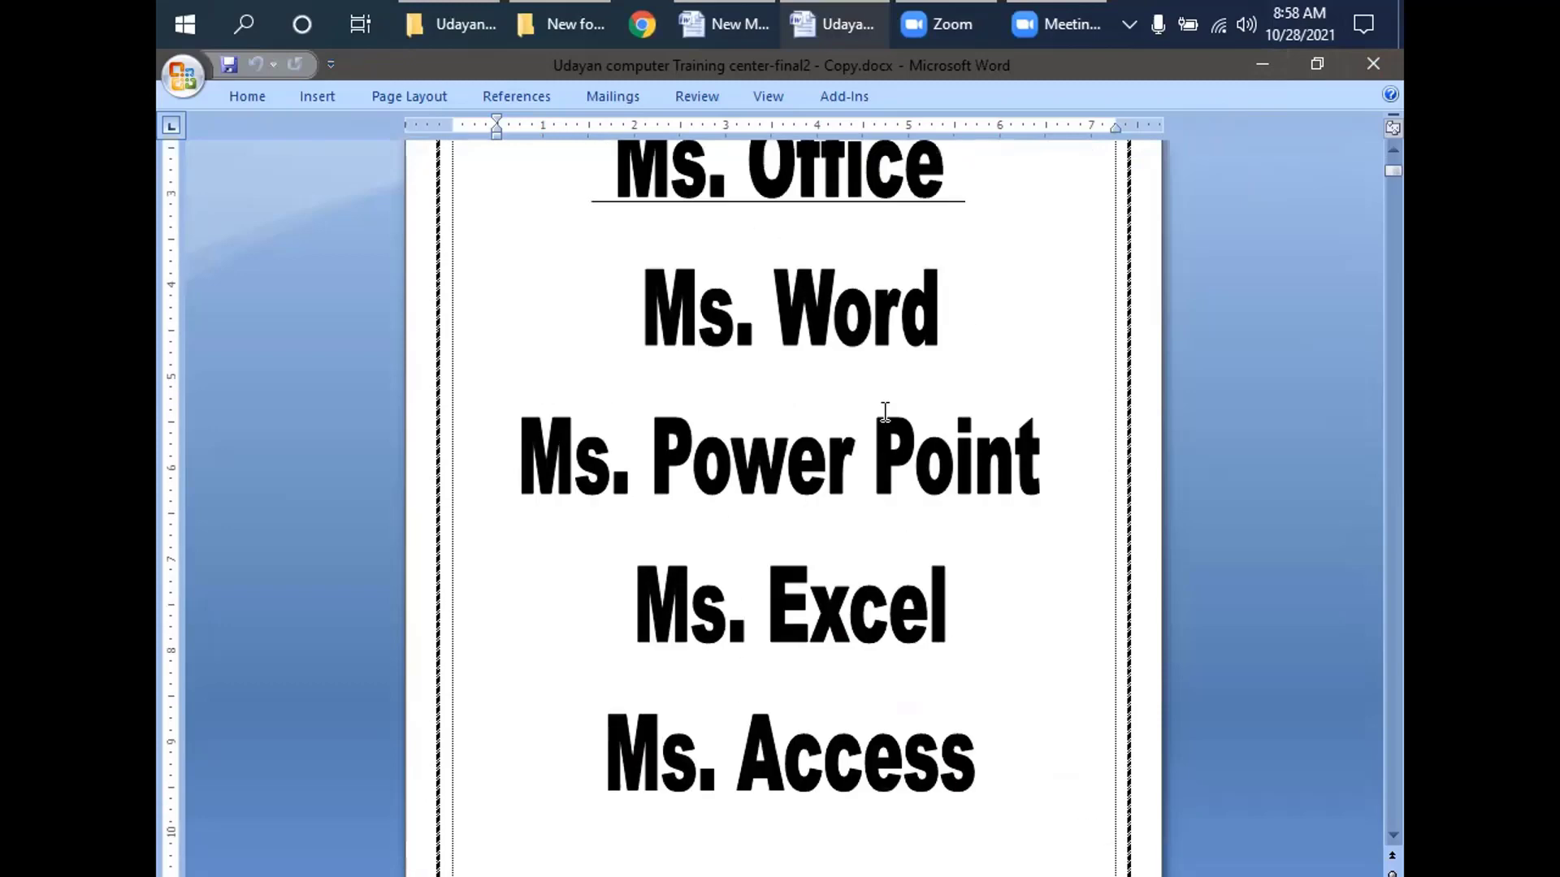
pyautogui.scroll(3, 885, 411)
pyautogui.scroll(-3, 885, 412)
pyautogui.scroll(-2, 884, 412)
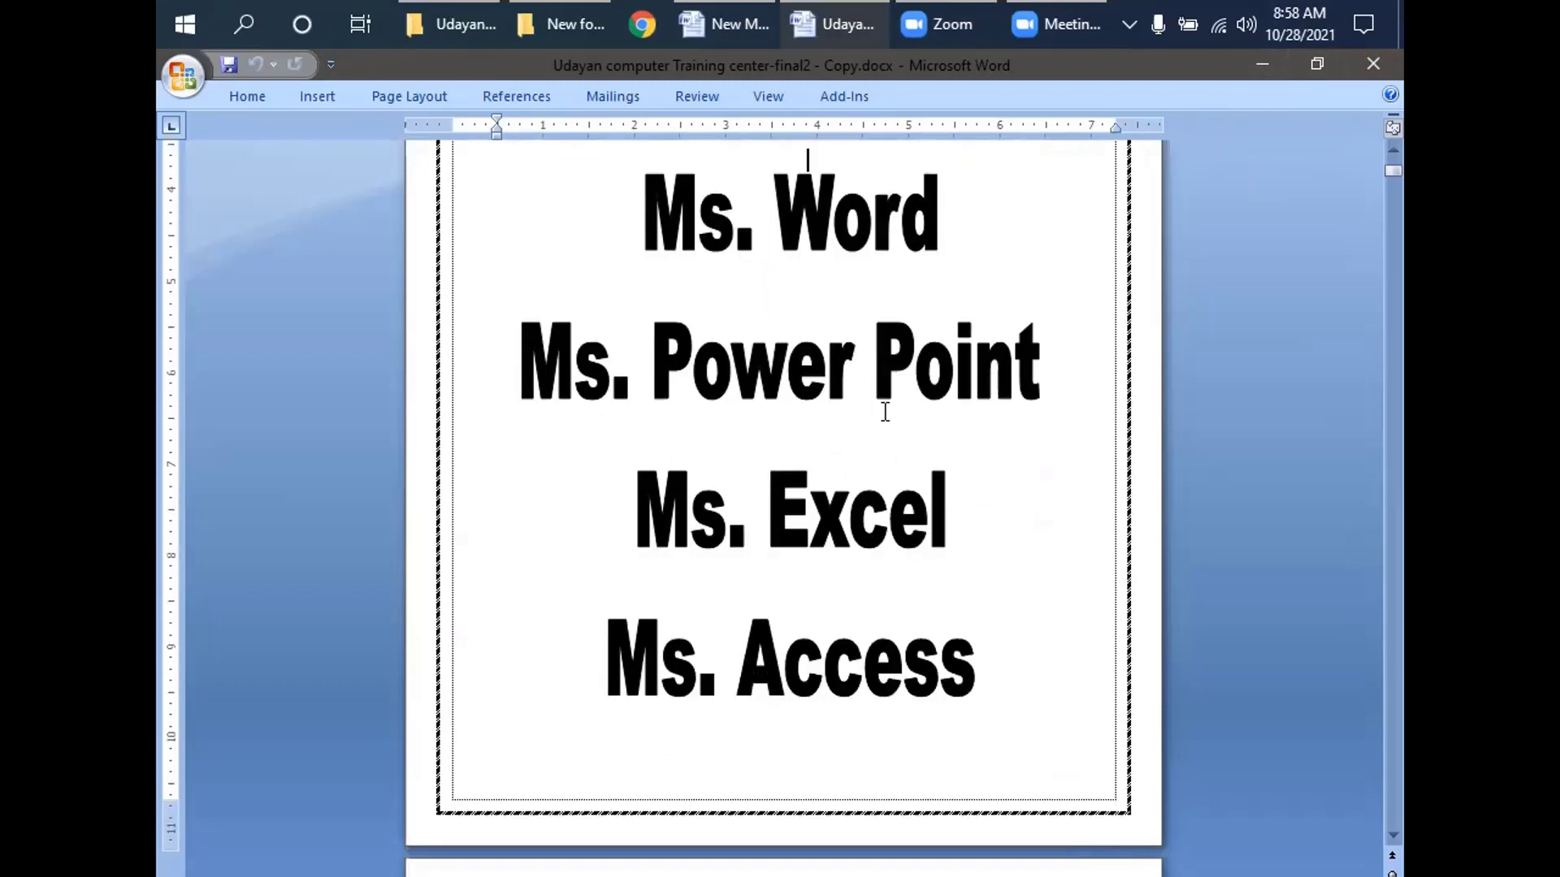
pyautogui.scroll(-1, 885, 412)
pyautogui.scroll(-2, 881, 411)
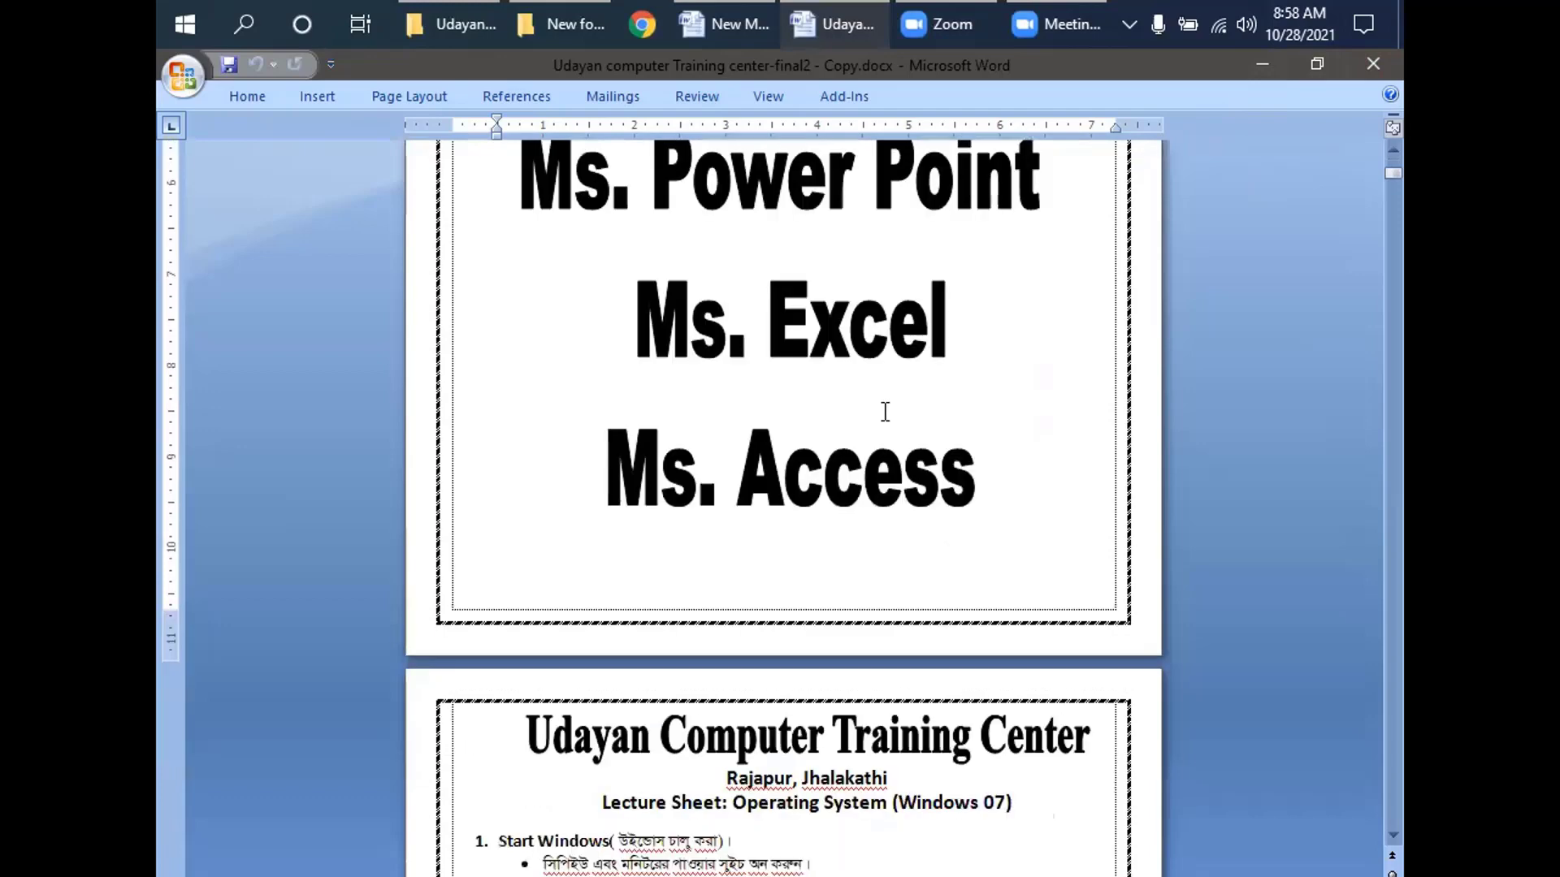
pyautogui.scroll(3, 882, 412)
pyautogui.scroll(-2, 884, 412)
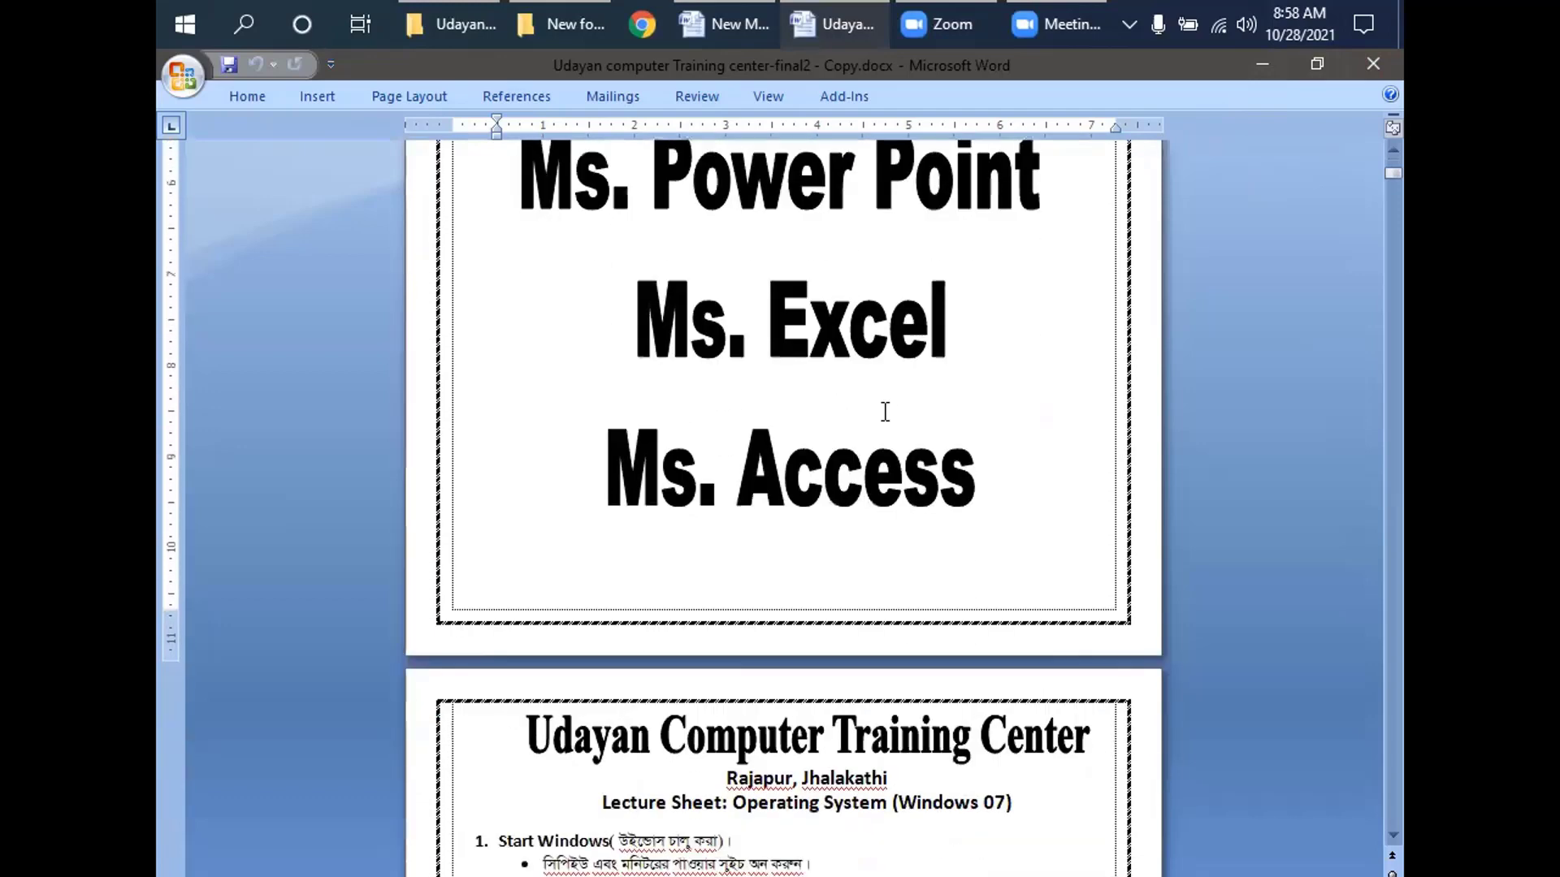
pyautogui.scroll(3, 884, 412)
pyautogui.scroll(3, 882, 411)
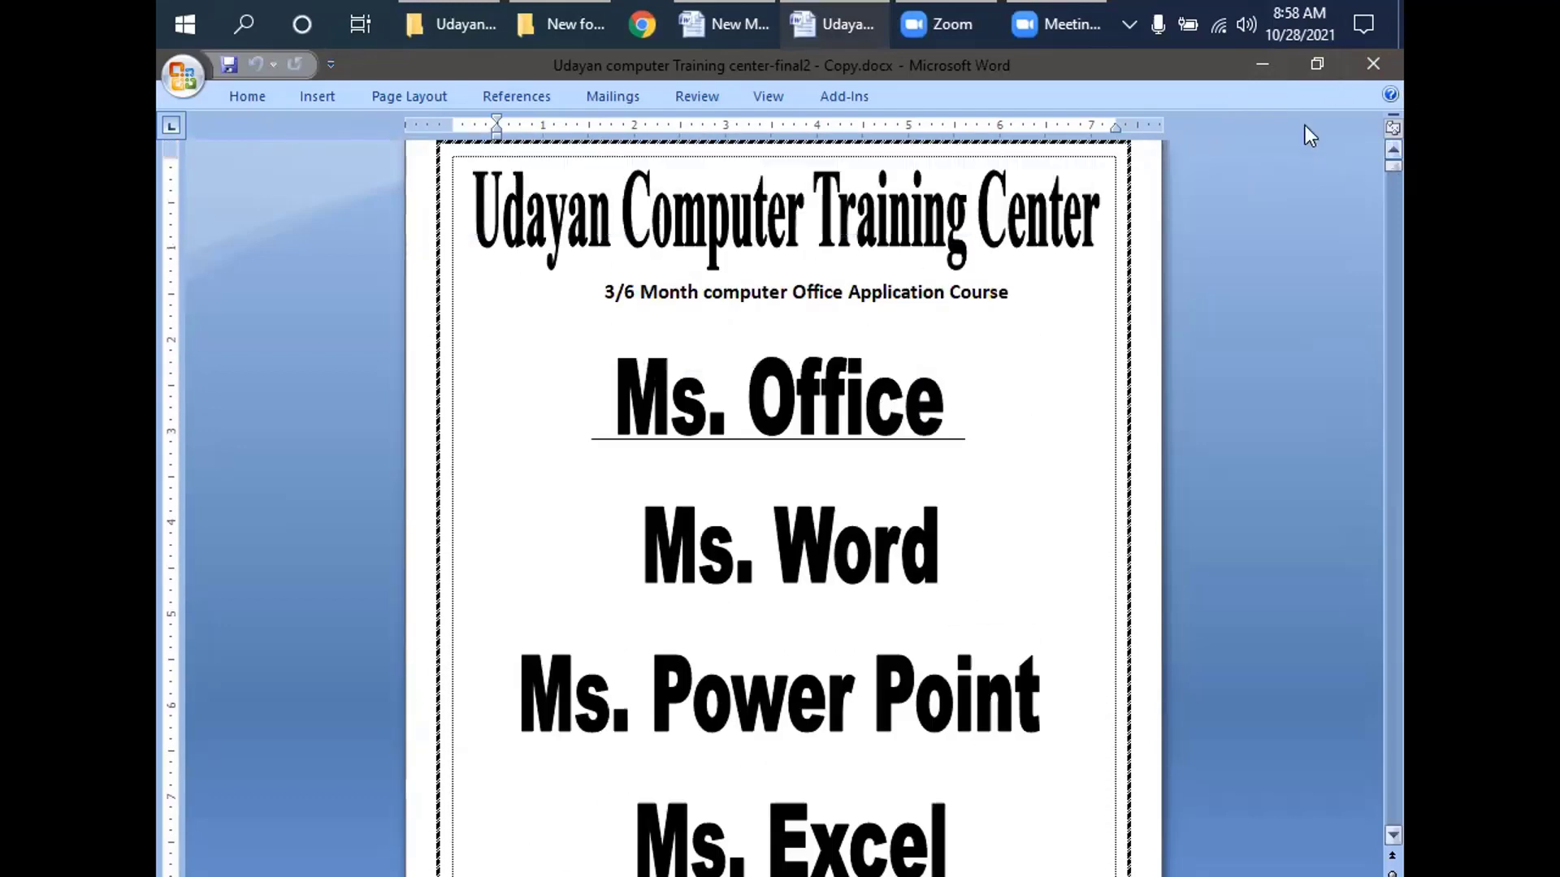
pyautogui.click(1264, 67)
# Step: Minimize File Explorer, then refresh the empty desktop eight times from its right-click menu
pyautogui.click(1263, 64)
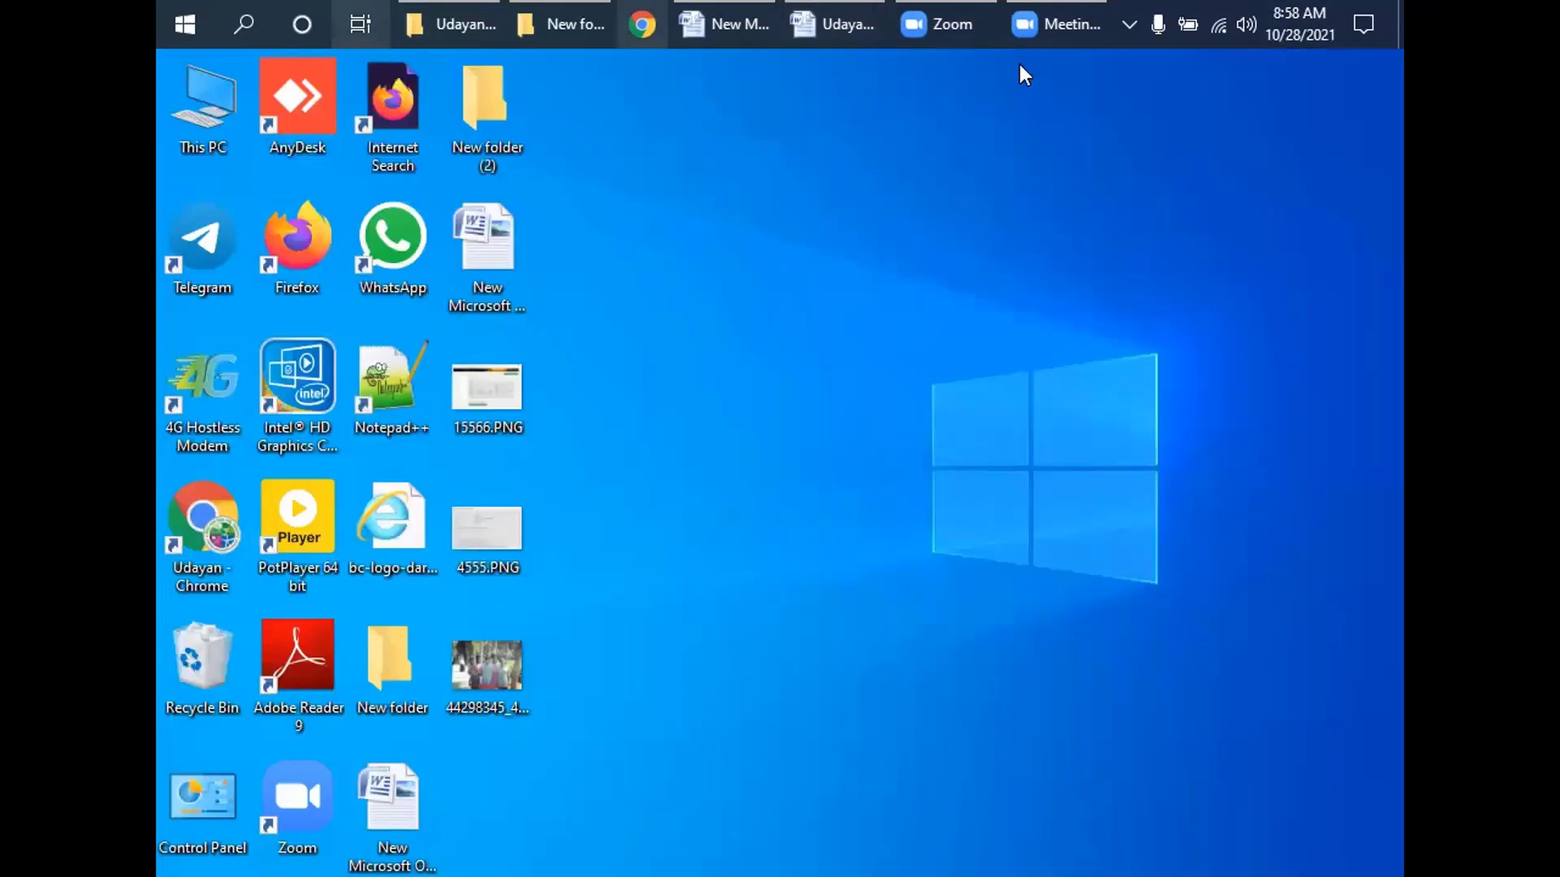
pyautogui.rightClick(1001, 226)
pyautogui.click(1076, 302)
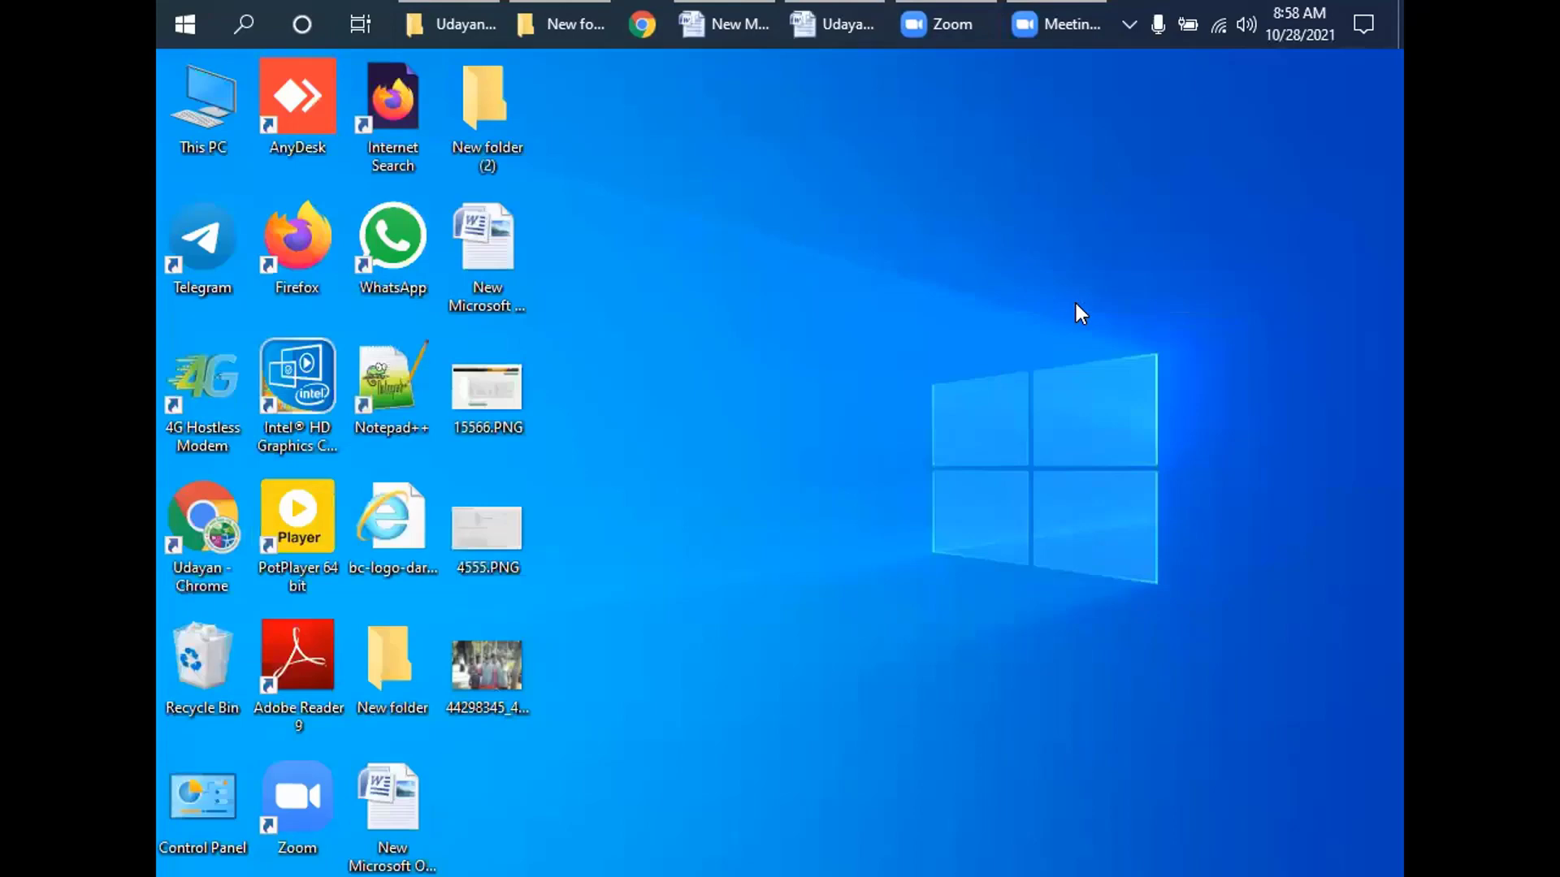
pyautogui.rightClick(860, 203)
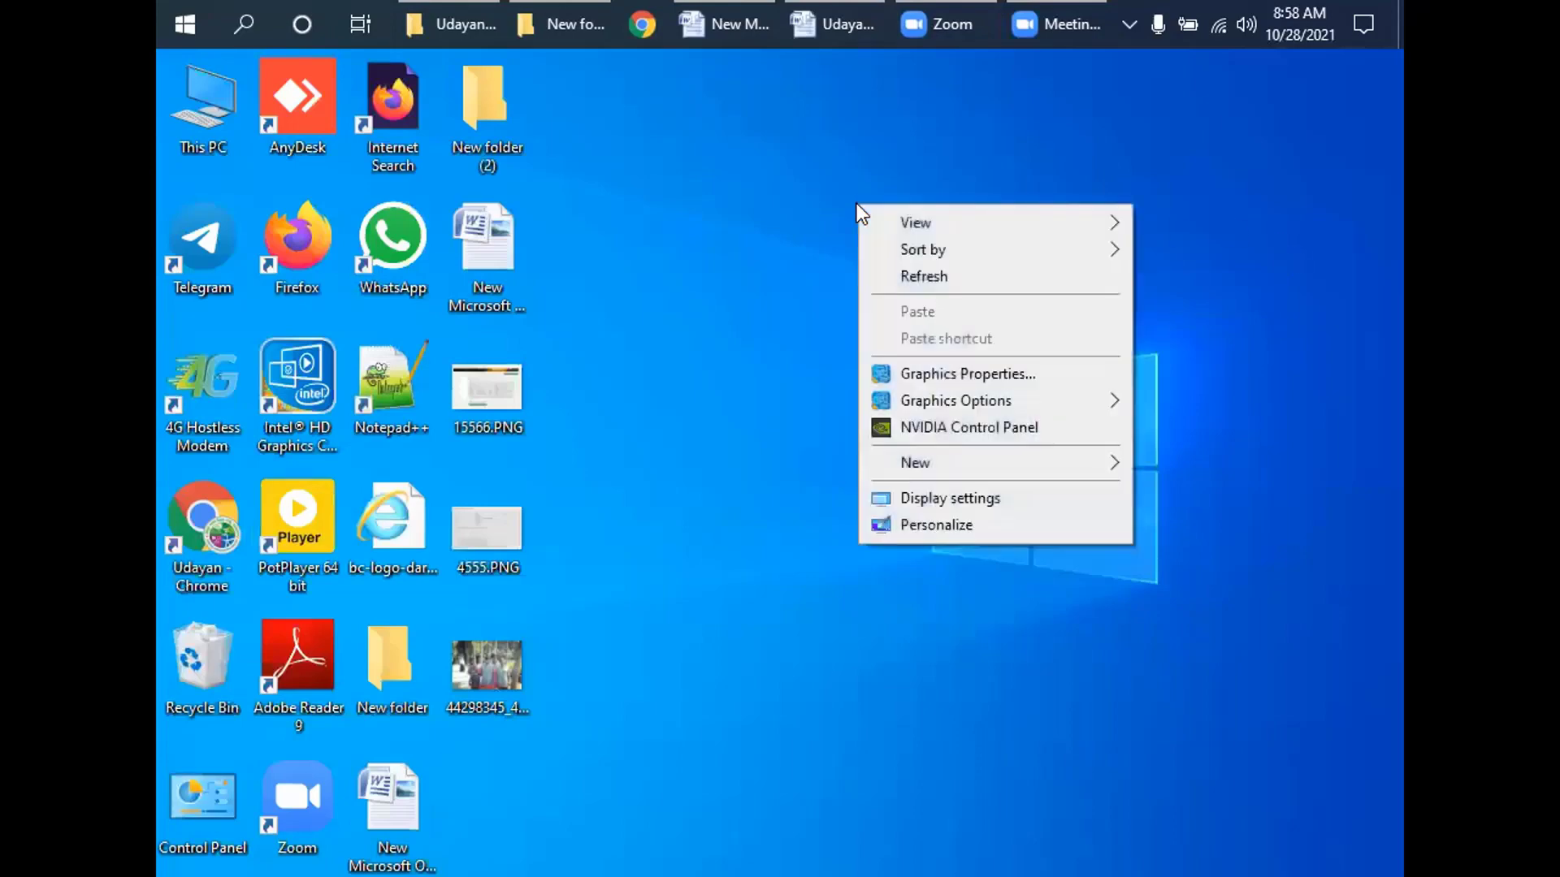
pyautogui.click(982, 280)
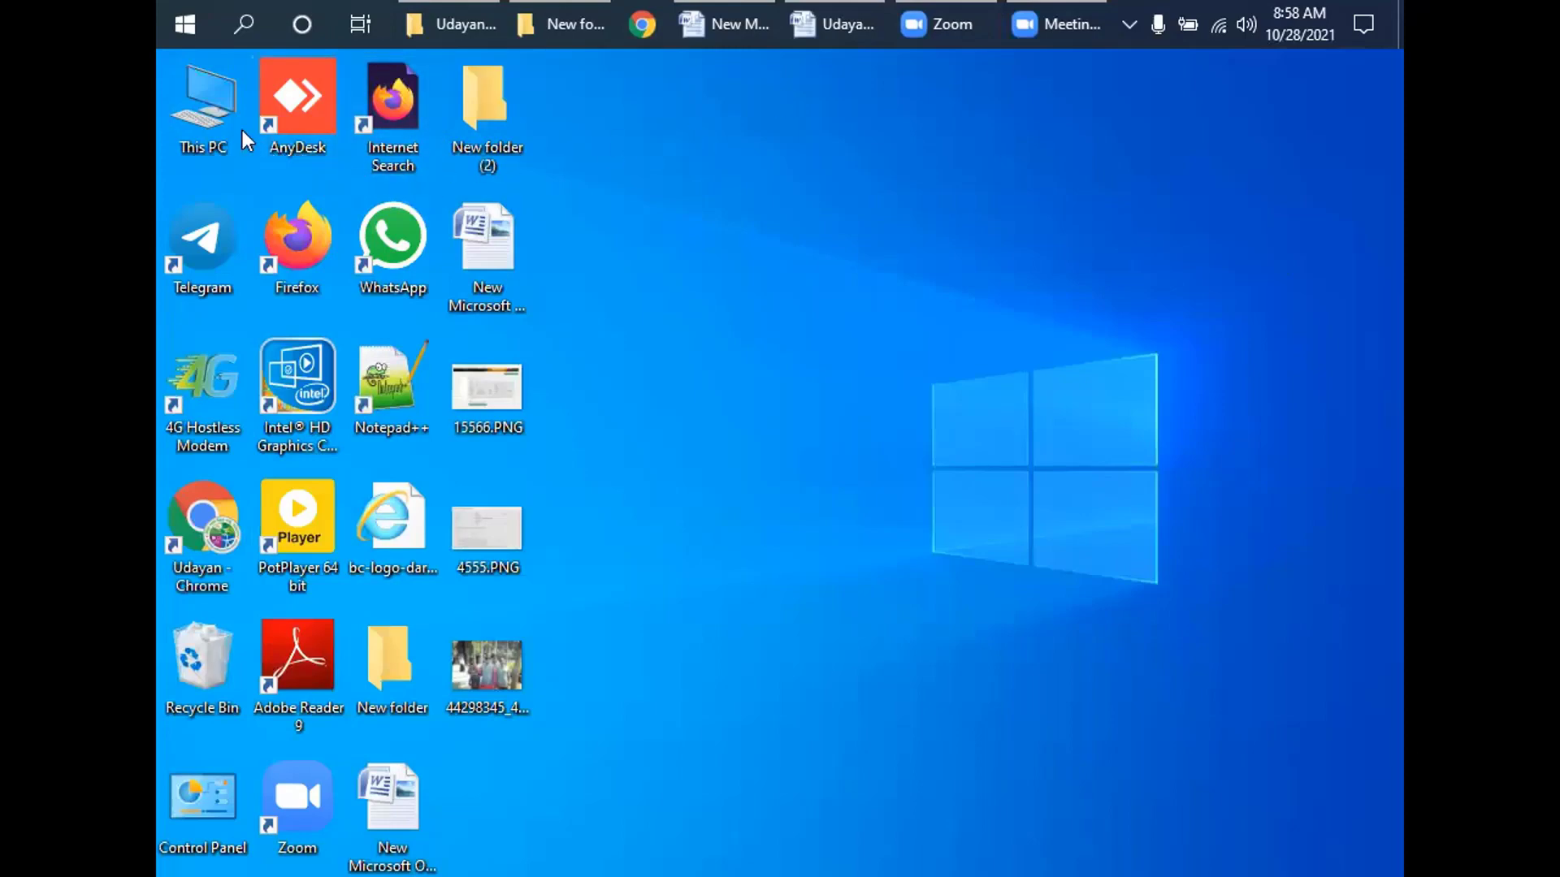
pyautogui.rightClick(943, 211)
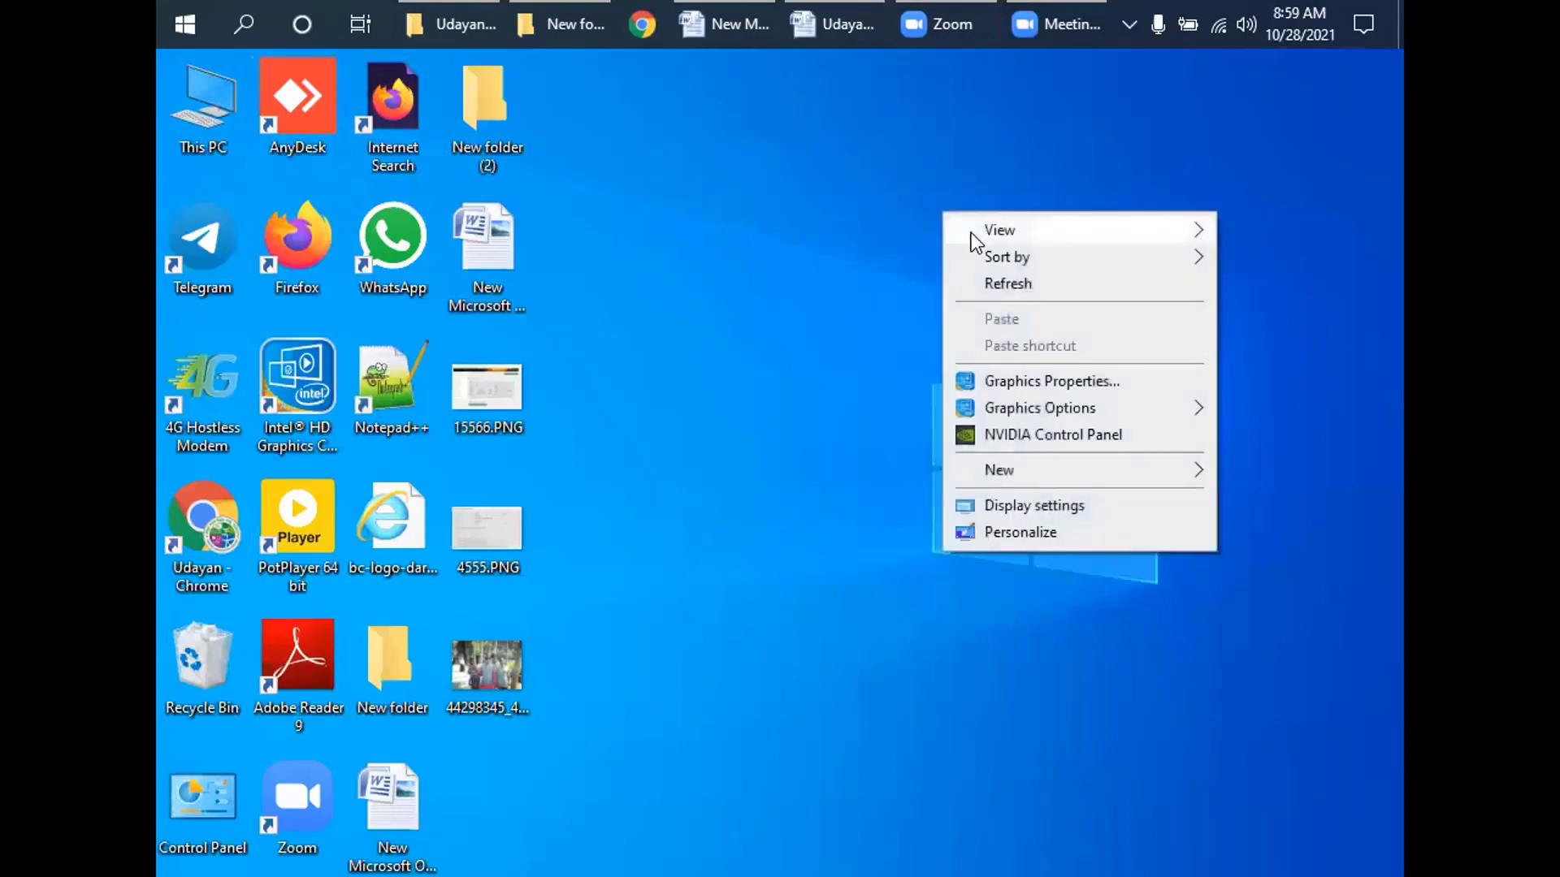
pyautogui.click(997, 284)
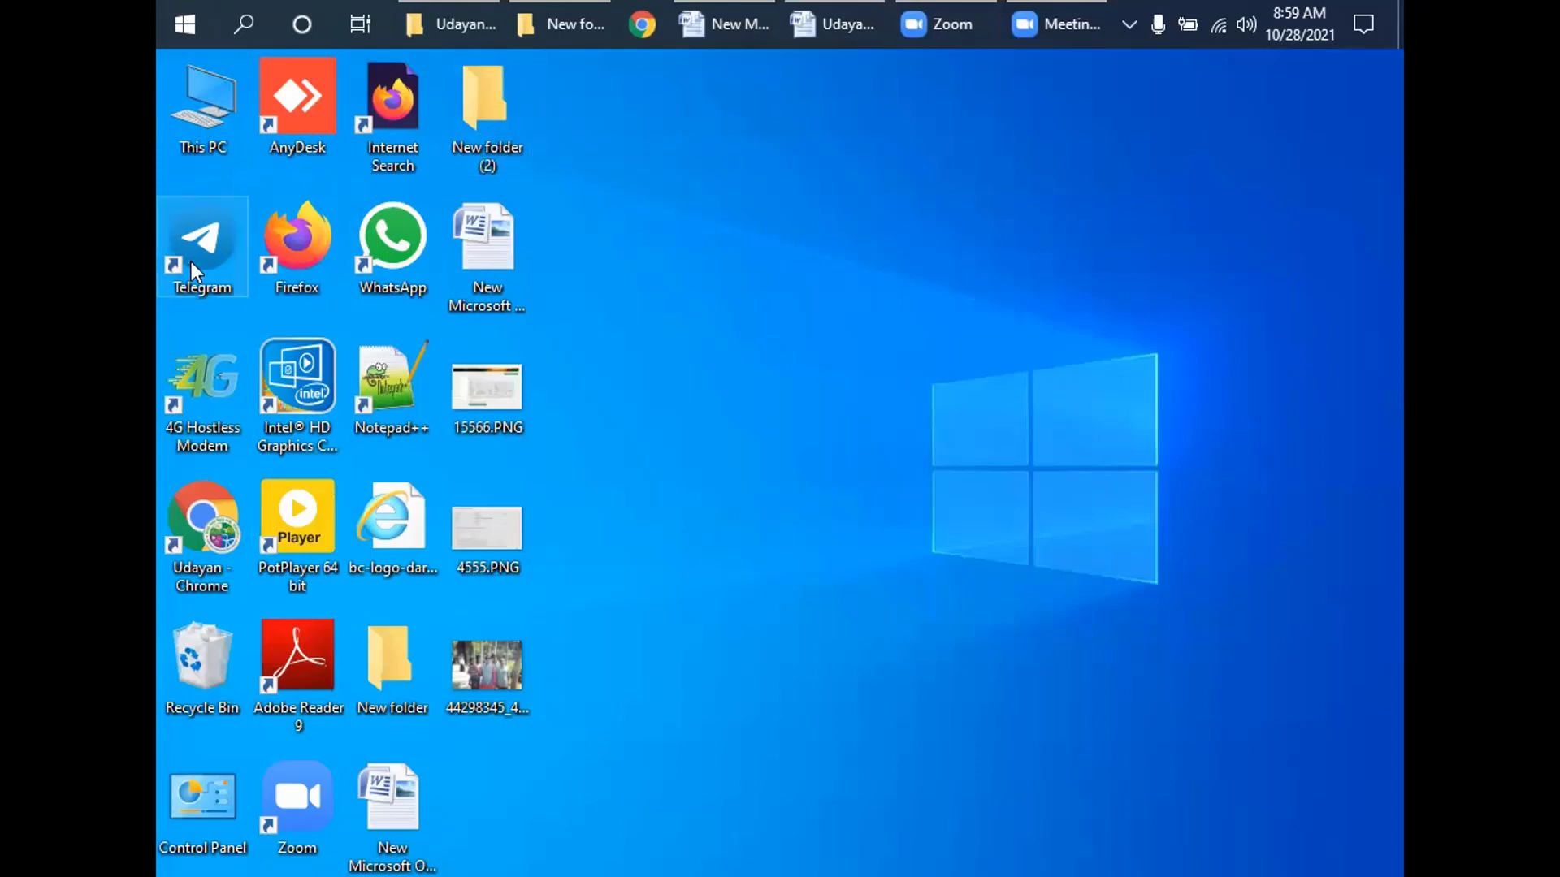
pyautogui.rightClick(723, 226)
pyautogui.click(788, 294)
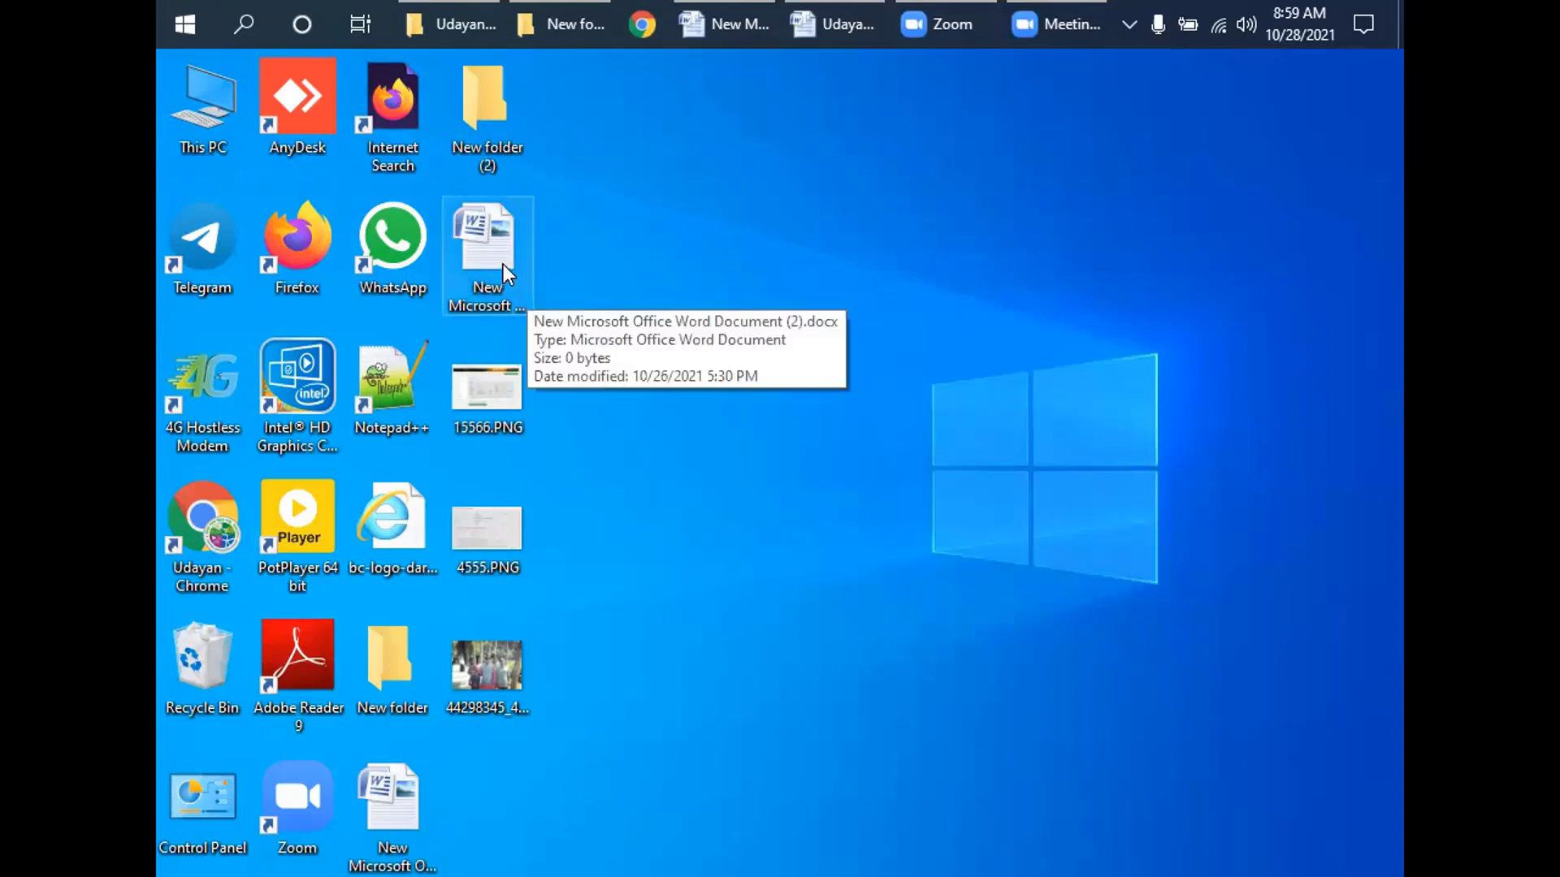
pyautogui.rightClick(798, 177)
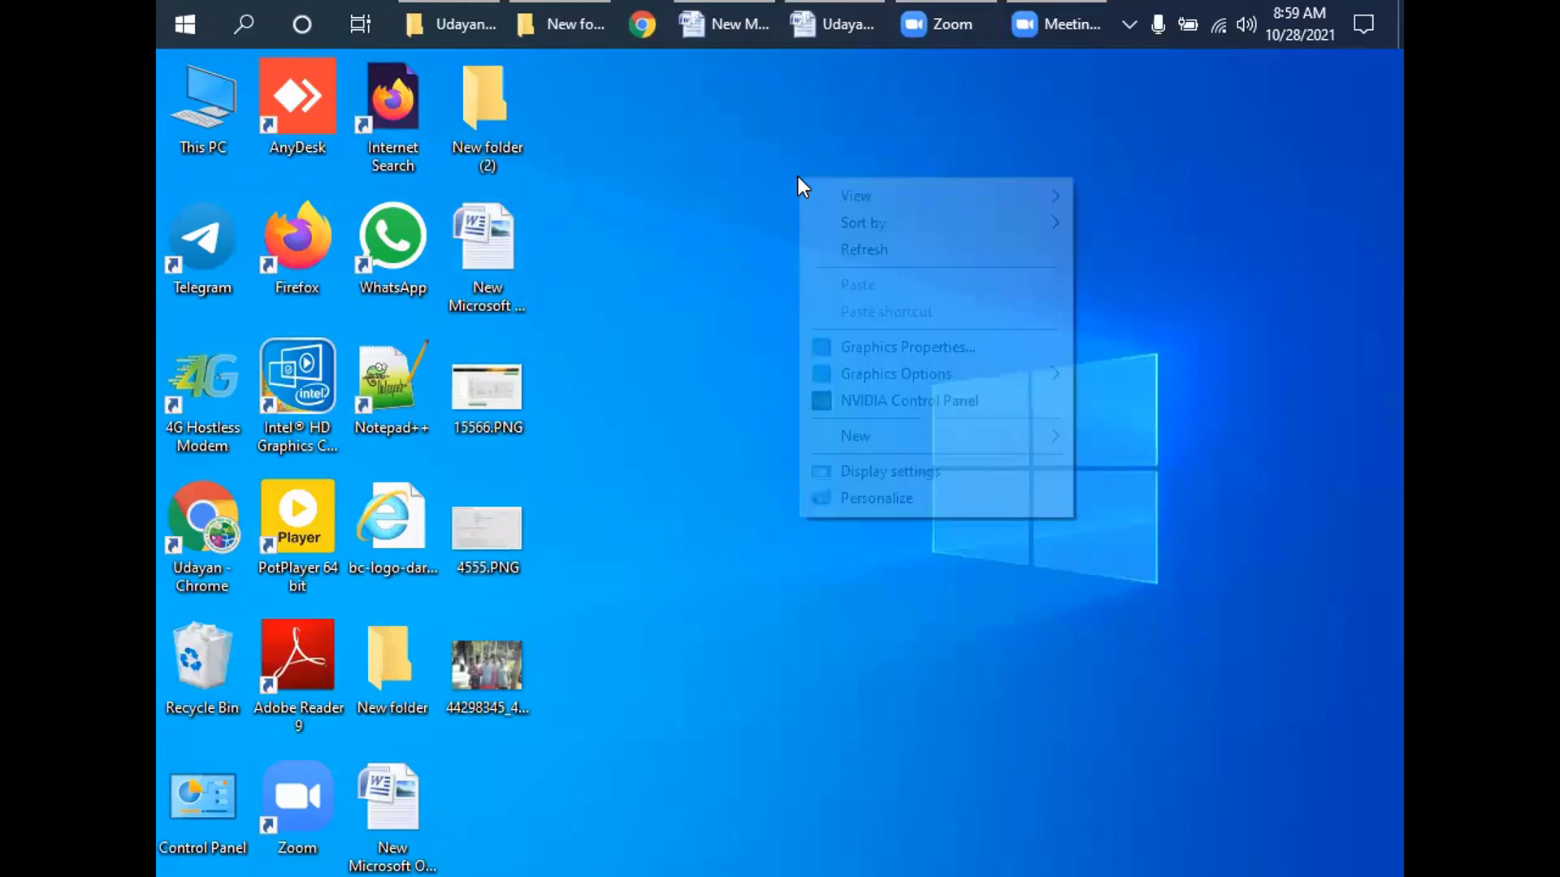
pyautogui.click(864, 248)
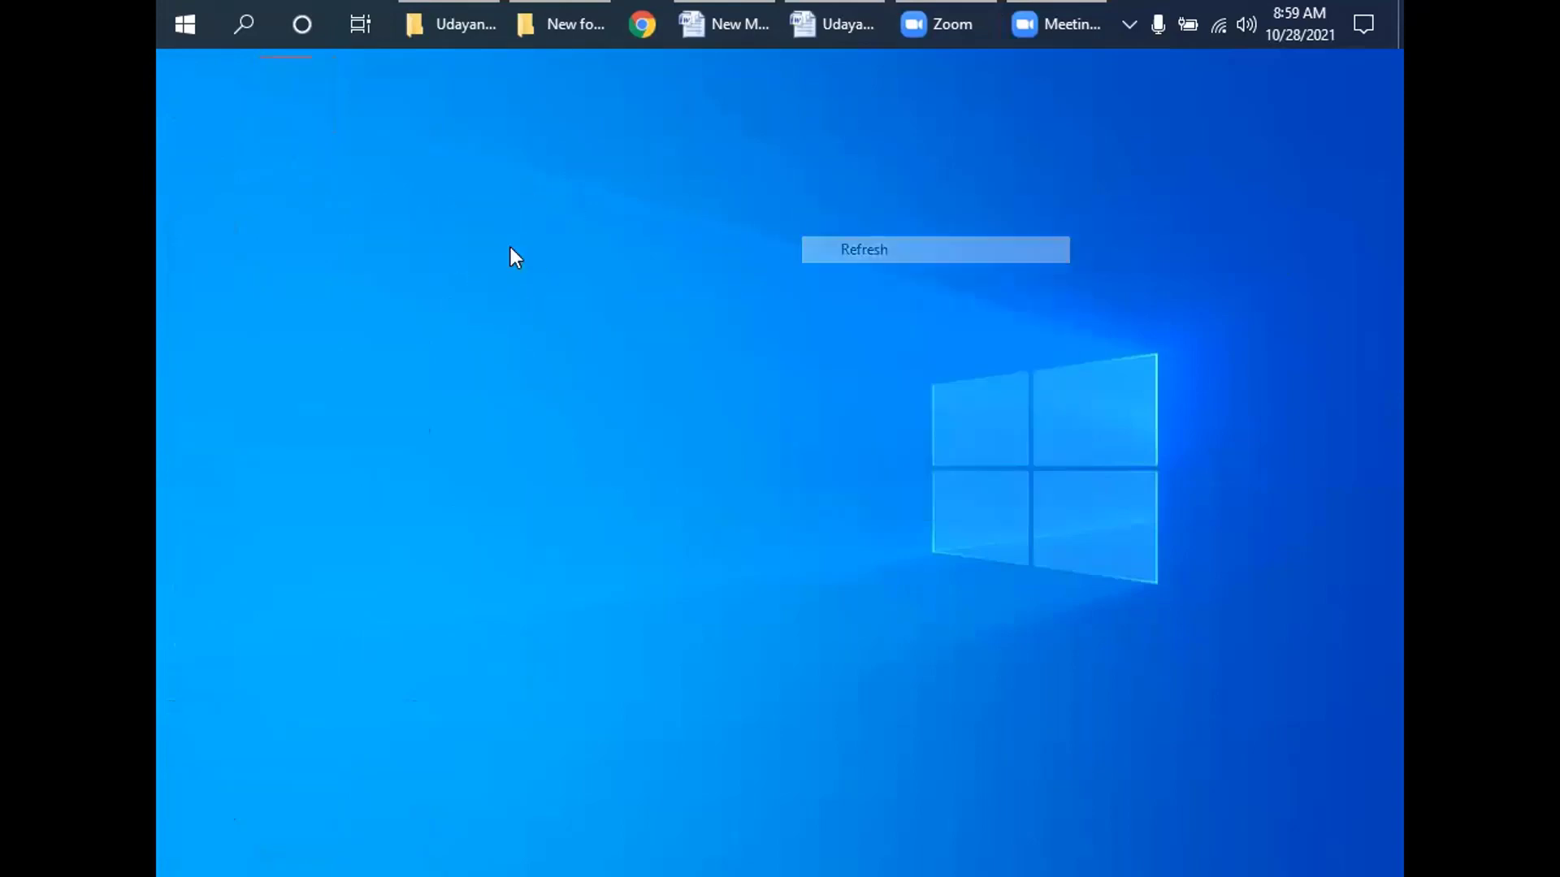
pyautogui.rightClick(802, 351)
pyautogui.click(879, 425)
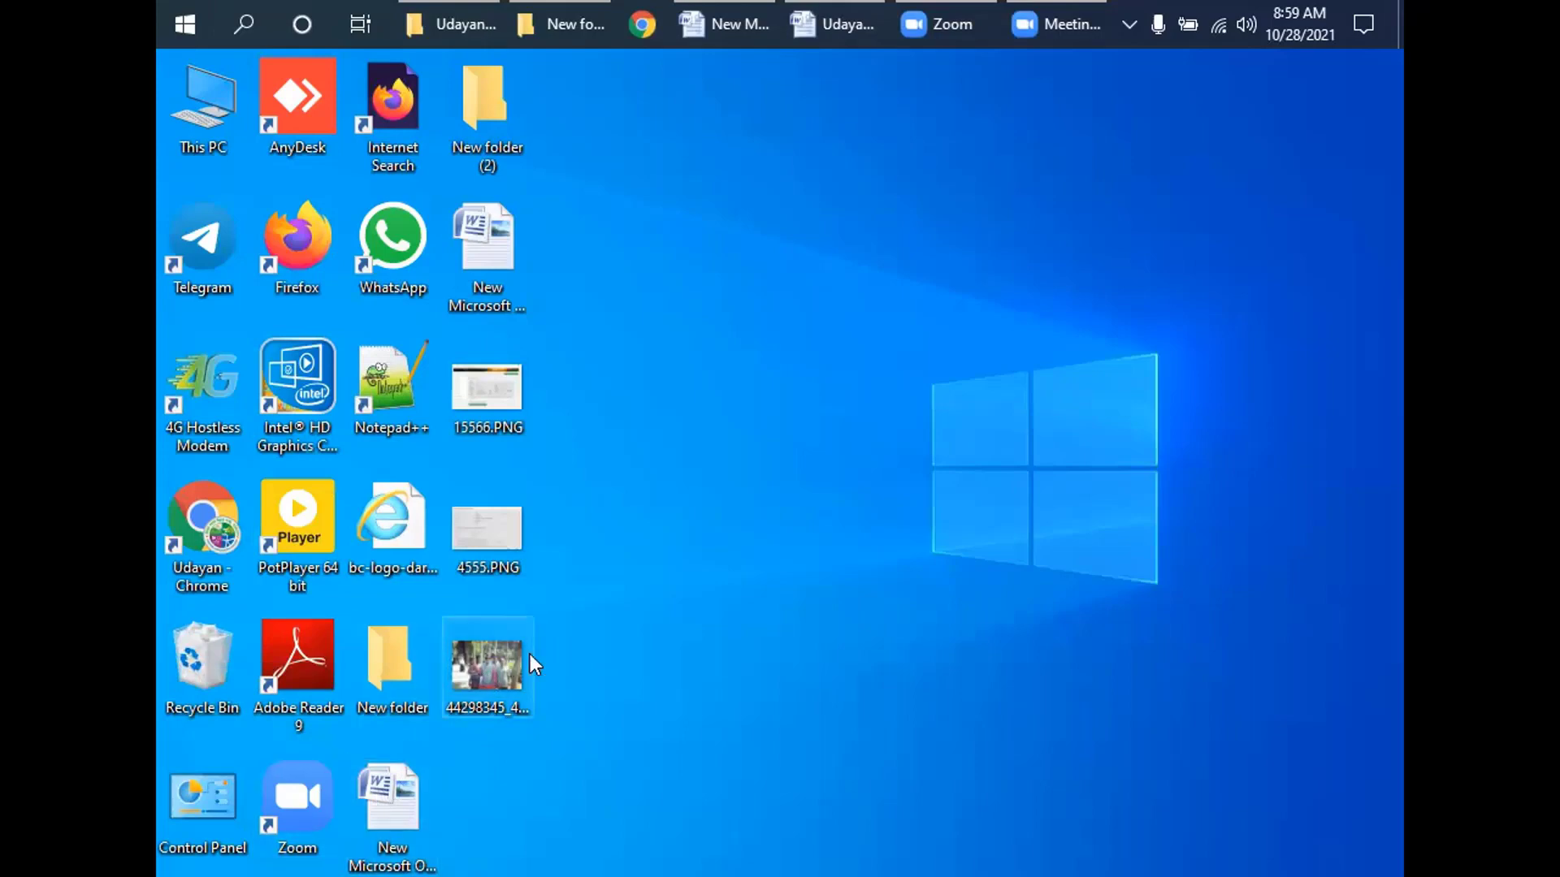
pyautogui.rightClick(762, 304)
pyautogui.click(840, 372)
pyautogui.rightClick(821, 236)
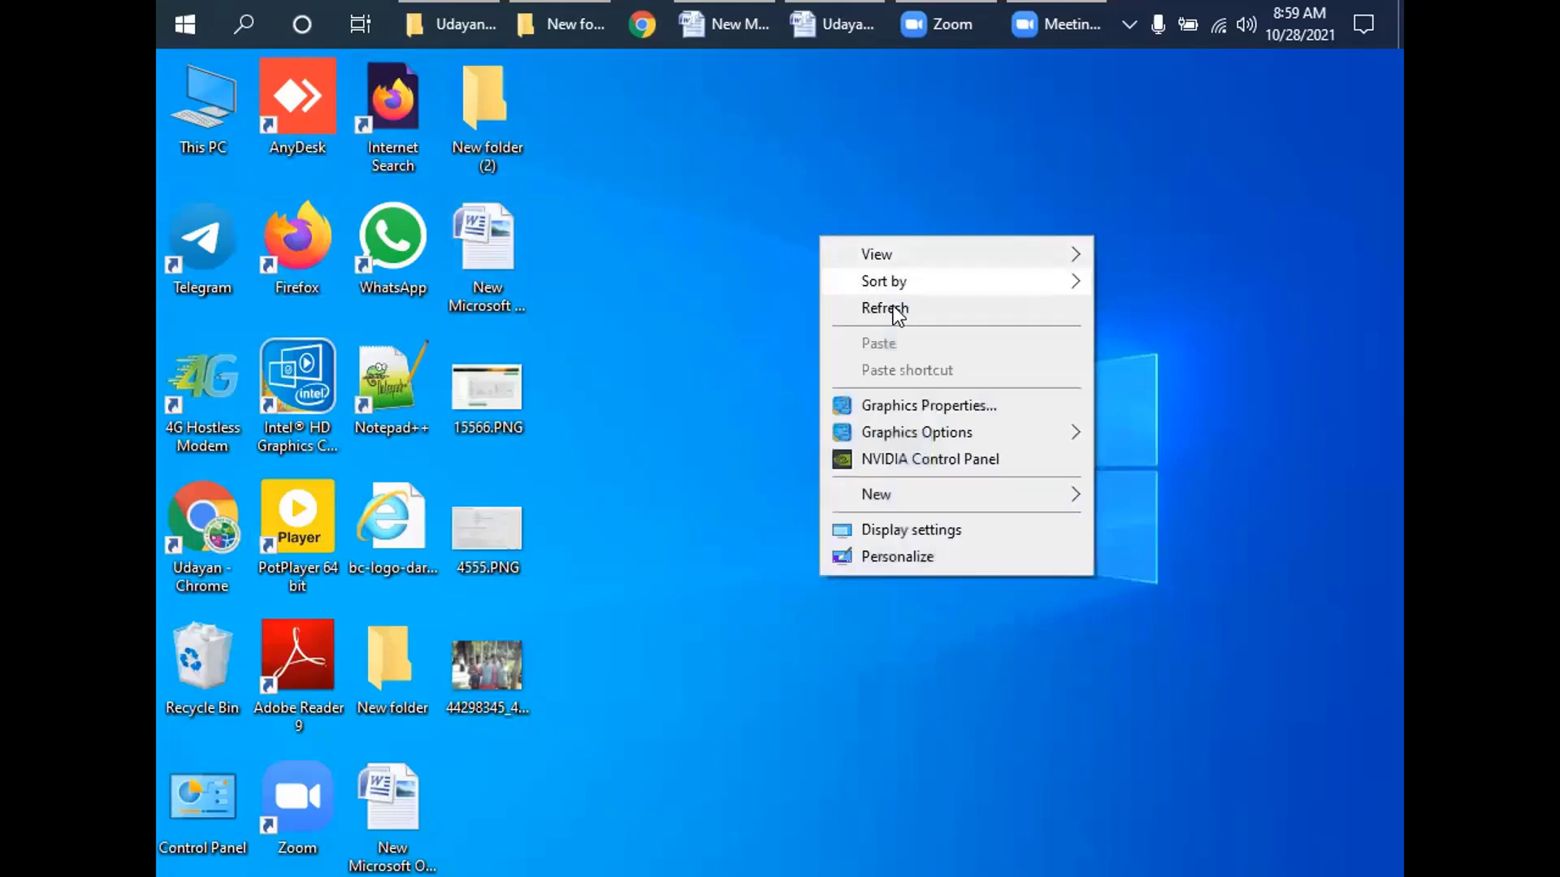
pyautogui.click(906, 310)
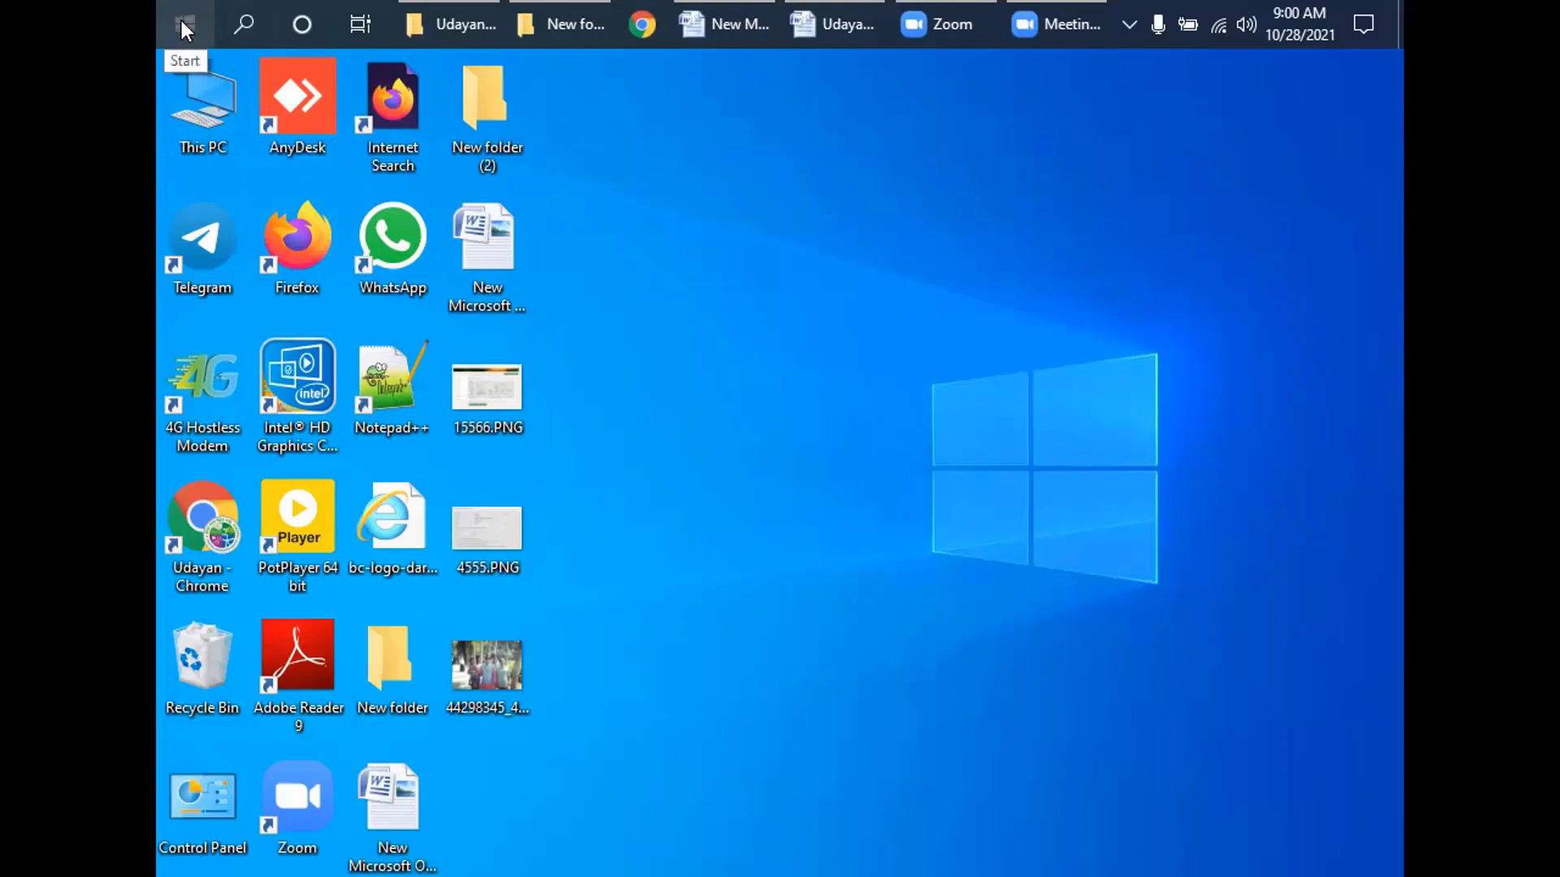
pyautogui.click(182, 24)
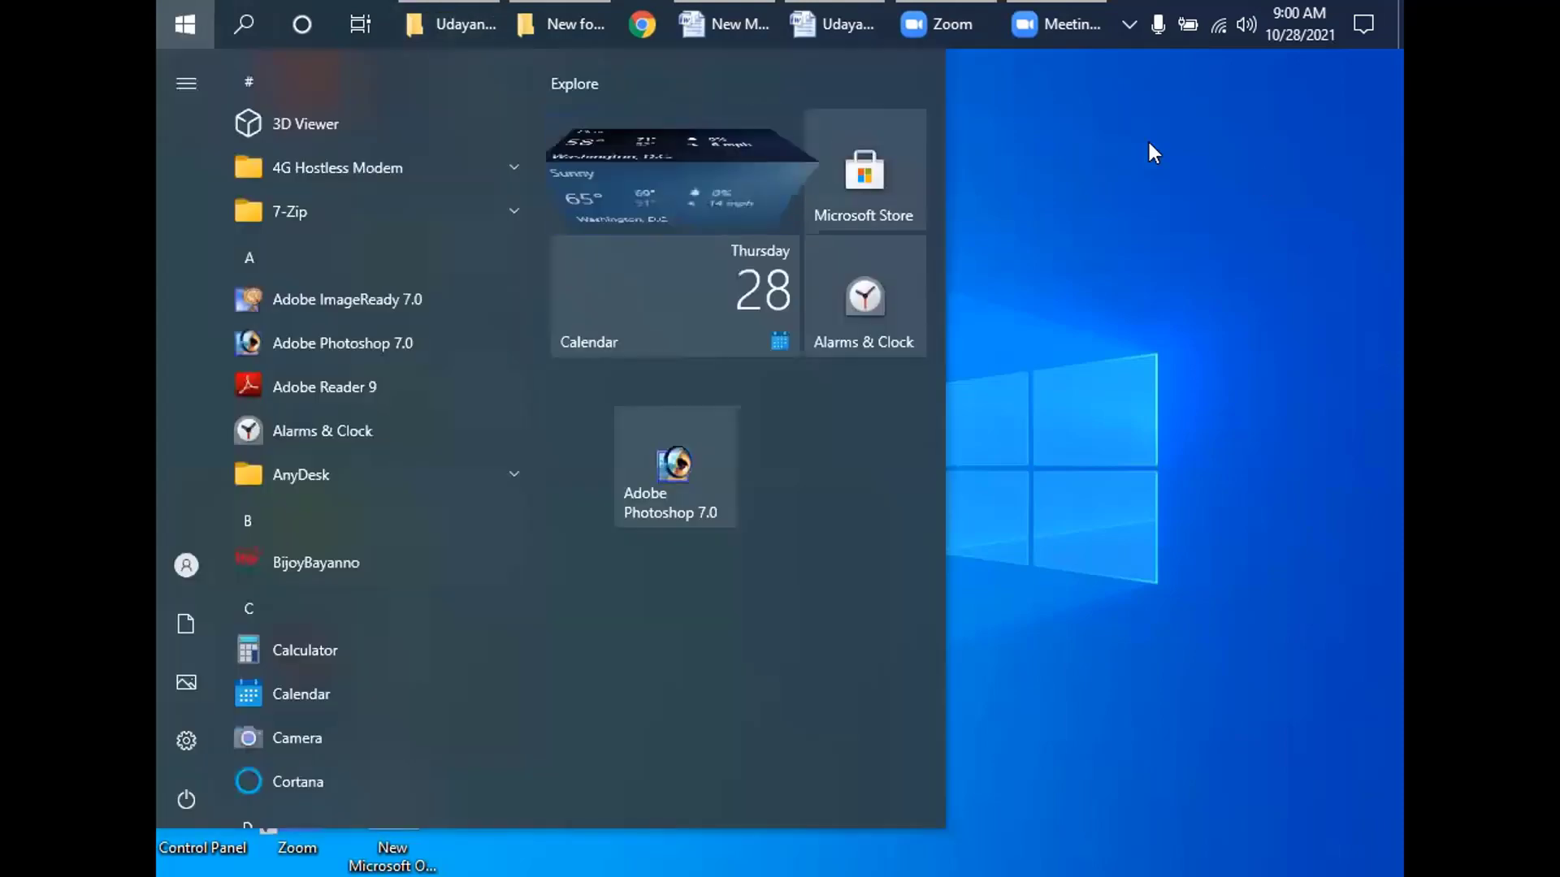
pyautogui.click(1274, 195)
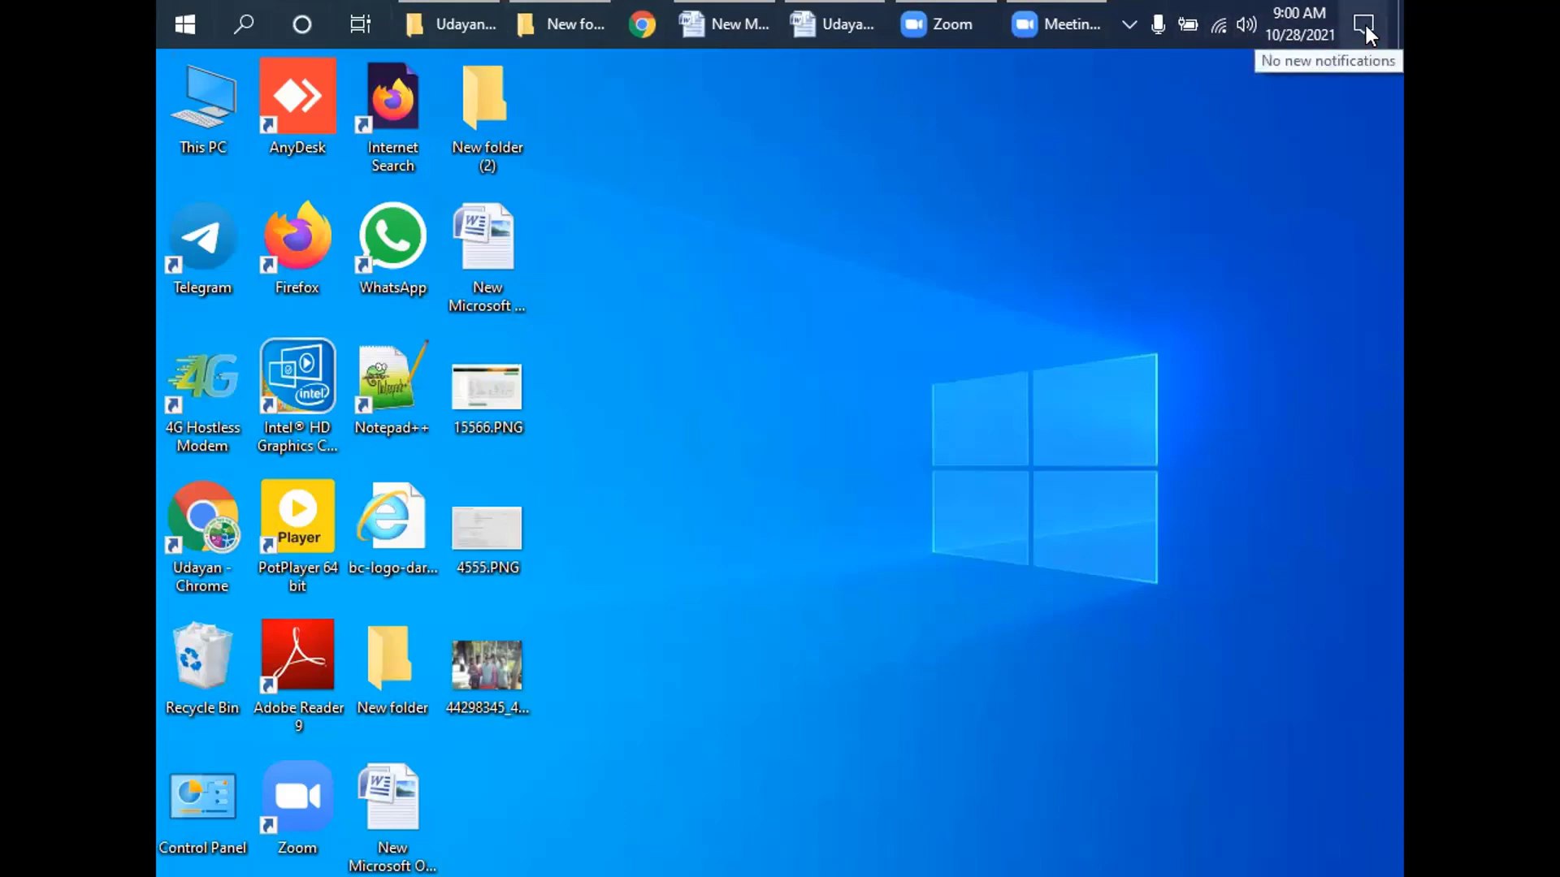
pyautogui.rightClick(1090, 115)
pyautogui.click(1160, 201)
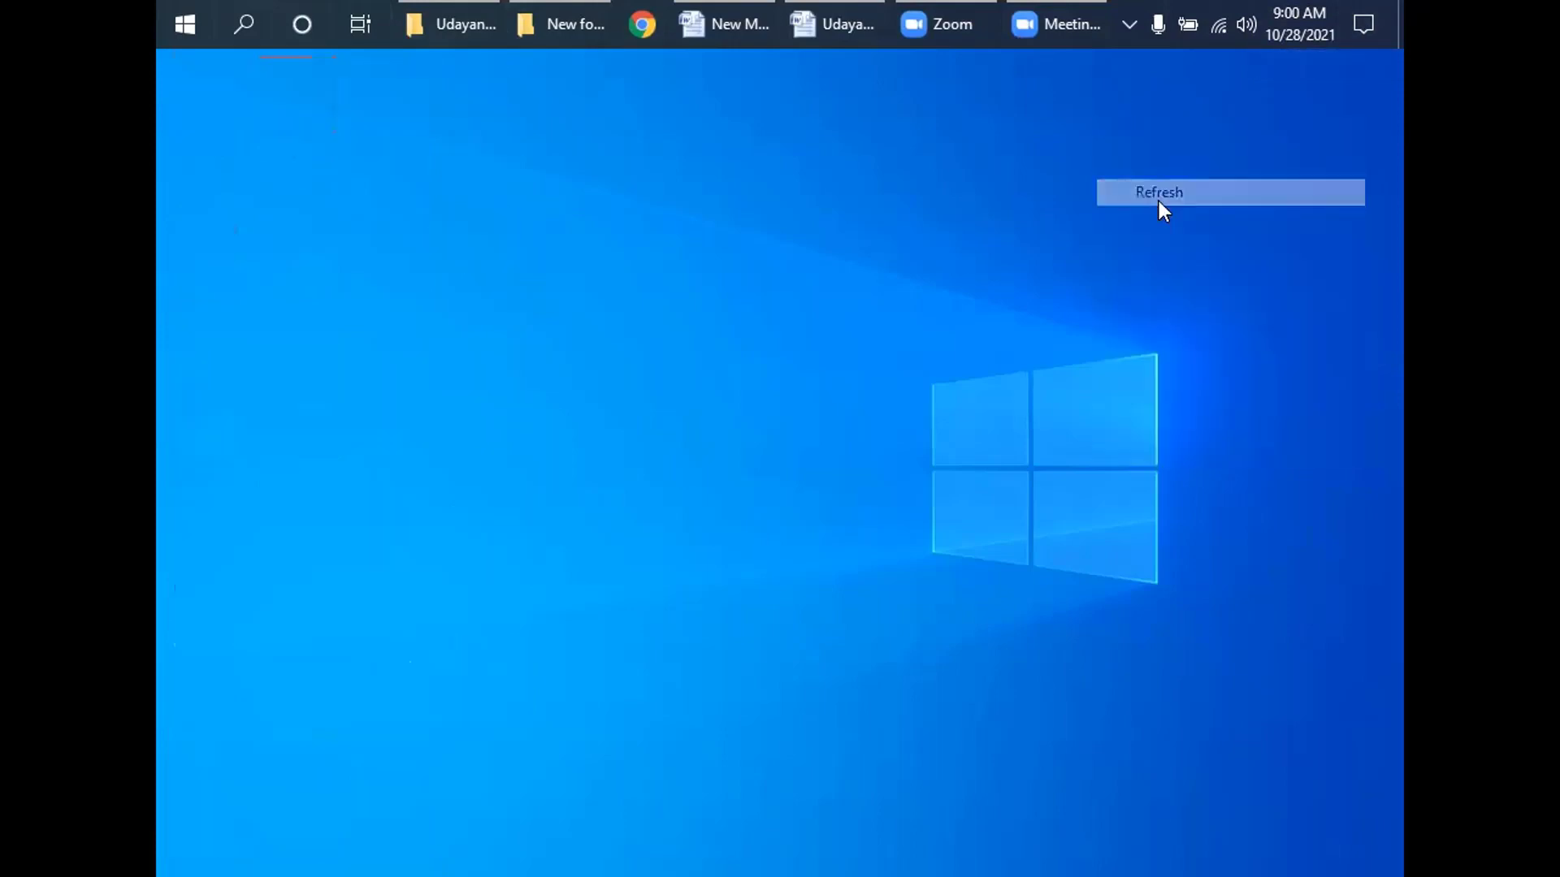
pyautogui.rightClick(795, 240)
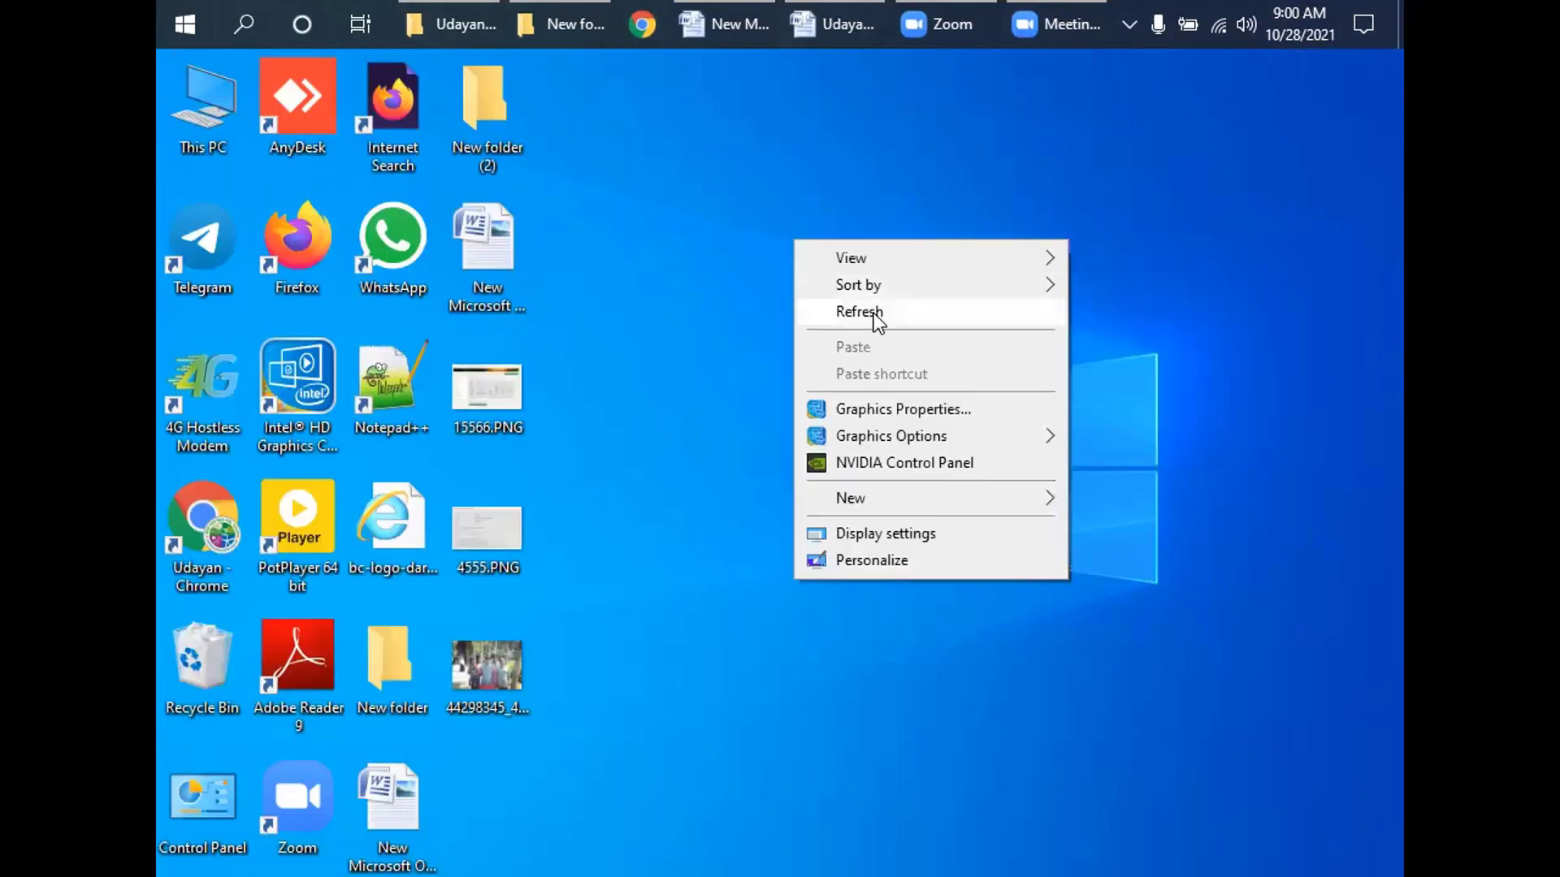
pyautogui.click(877, 317)
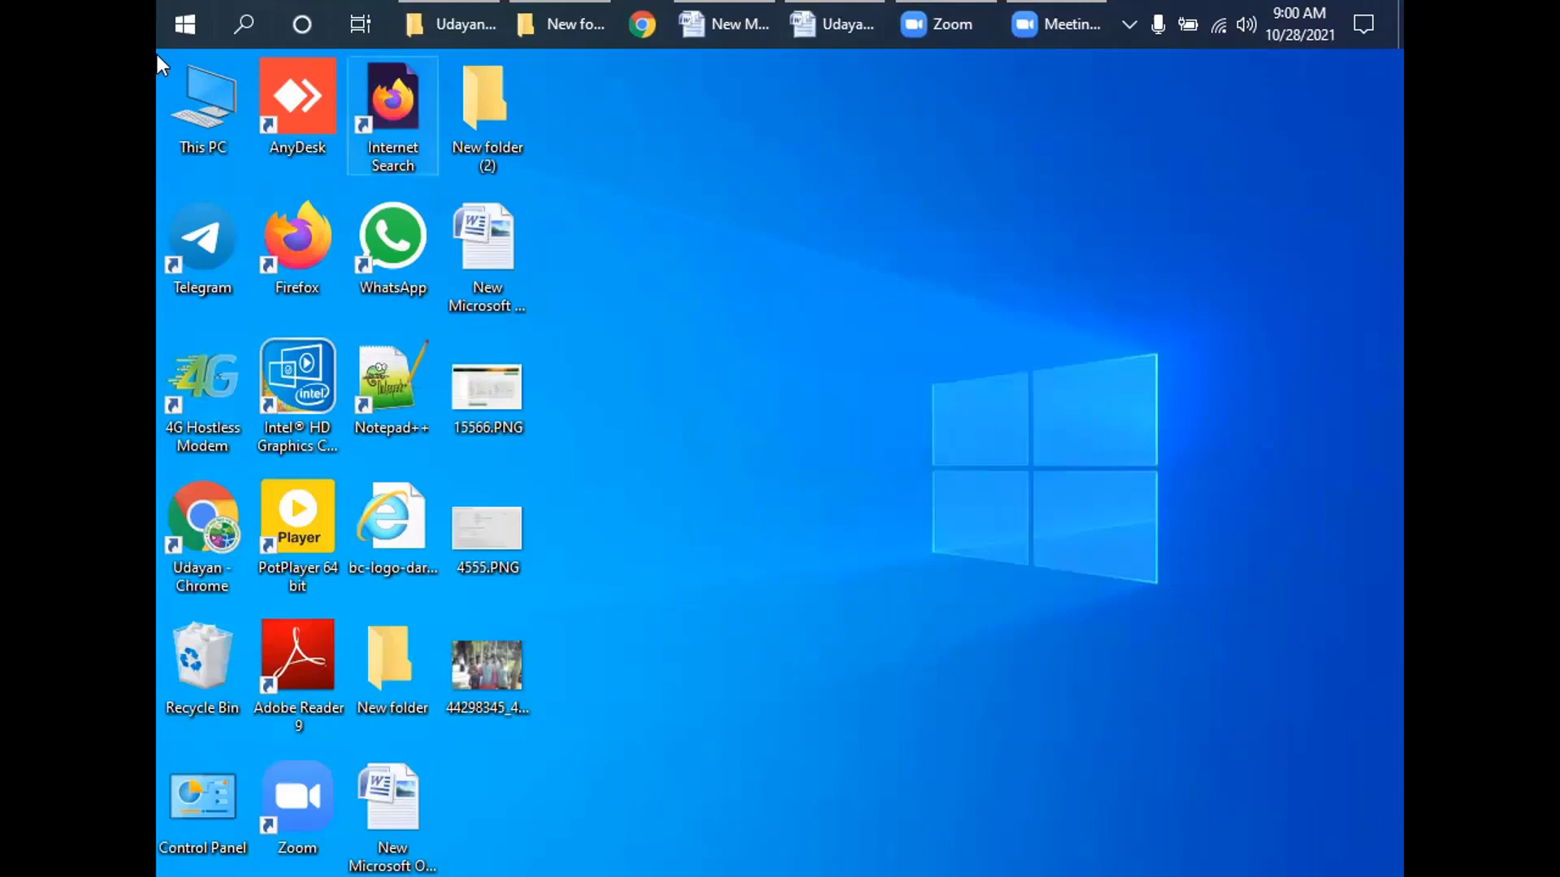
# Step: Open and close This PC, refresh the desktop, then open New Volume (E:) in File Explorer with Win+E
pyautogui.doubleClick(206, 119)
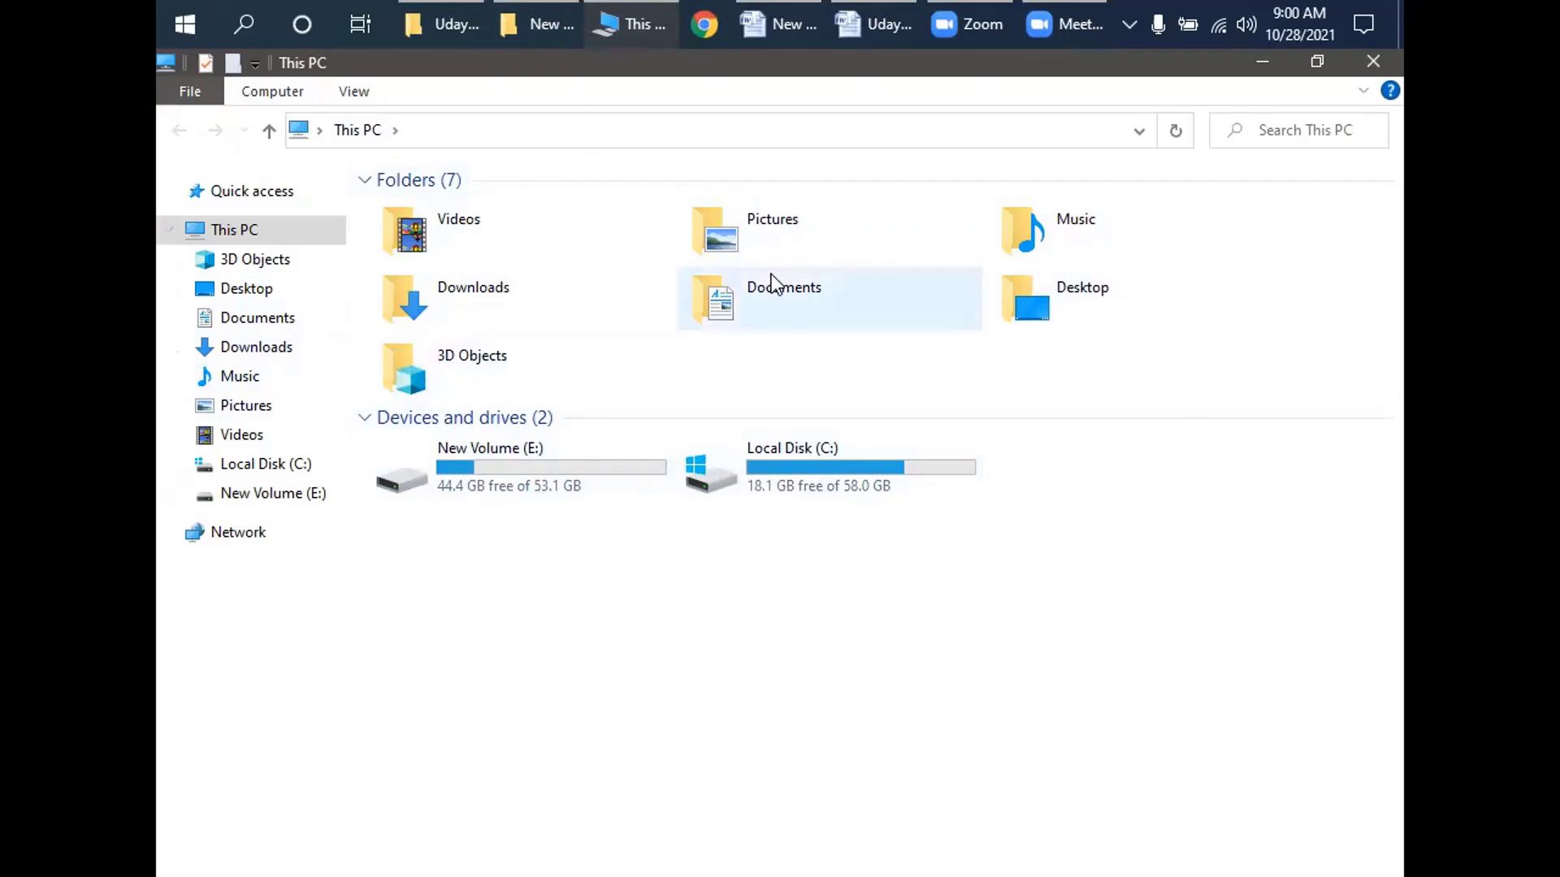
pyautogui.click(1372, 62)
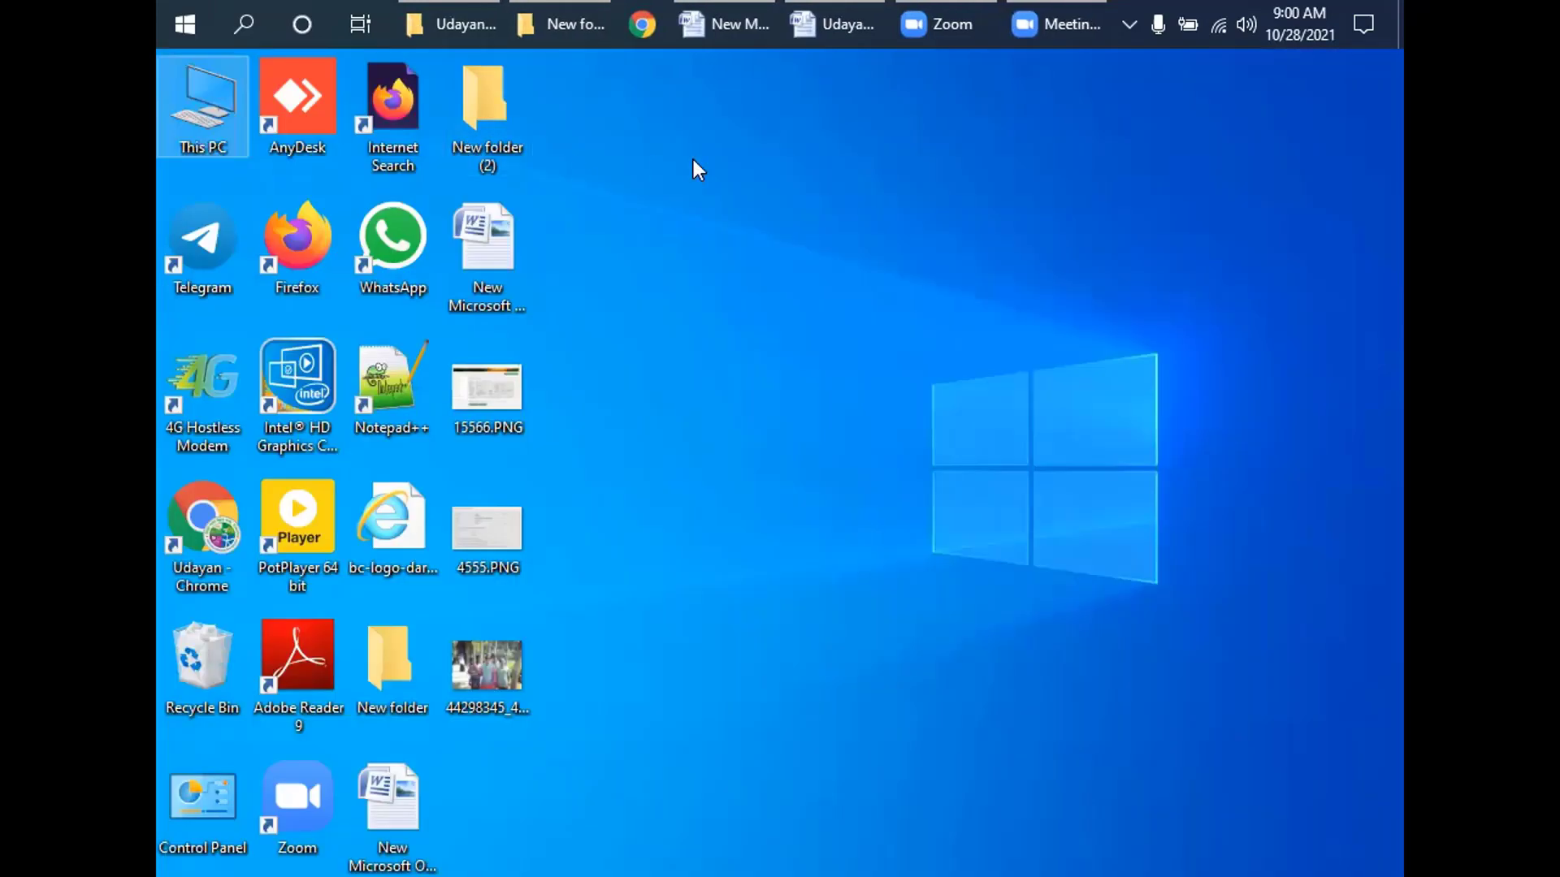
pyautogui.rightClick(783, 132)
pyautogui.click(806, 195)
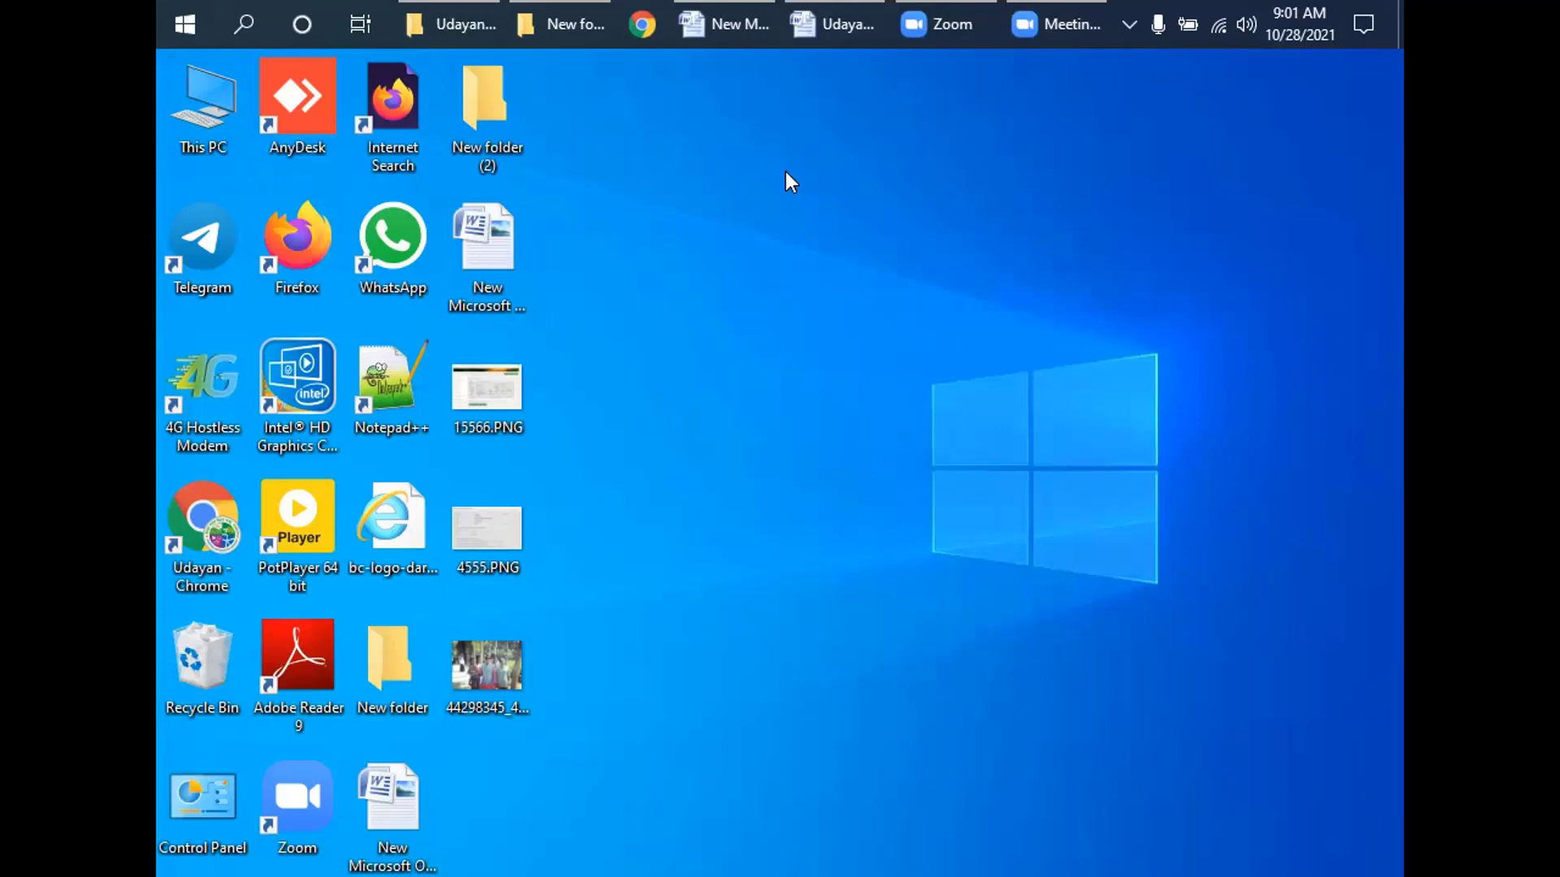
pyautogui.press('super+e')
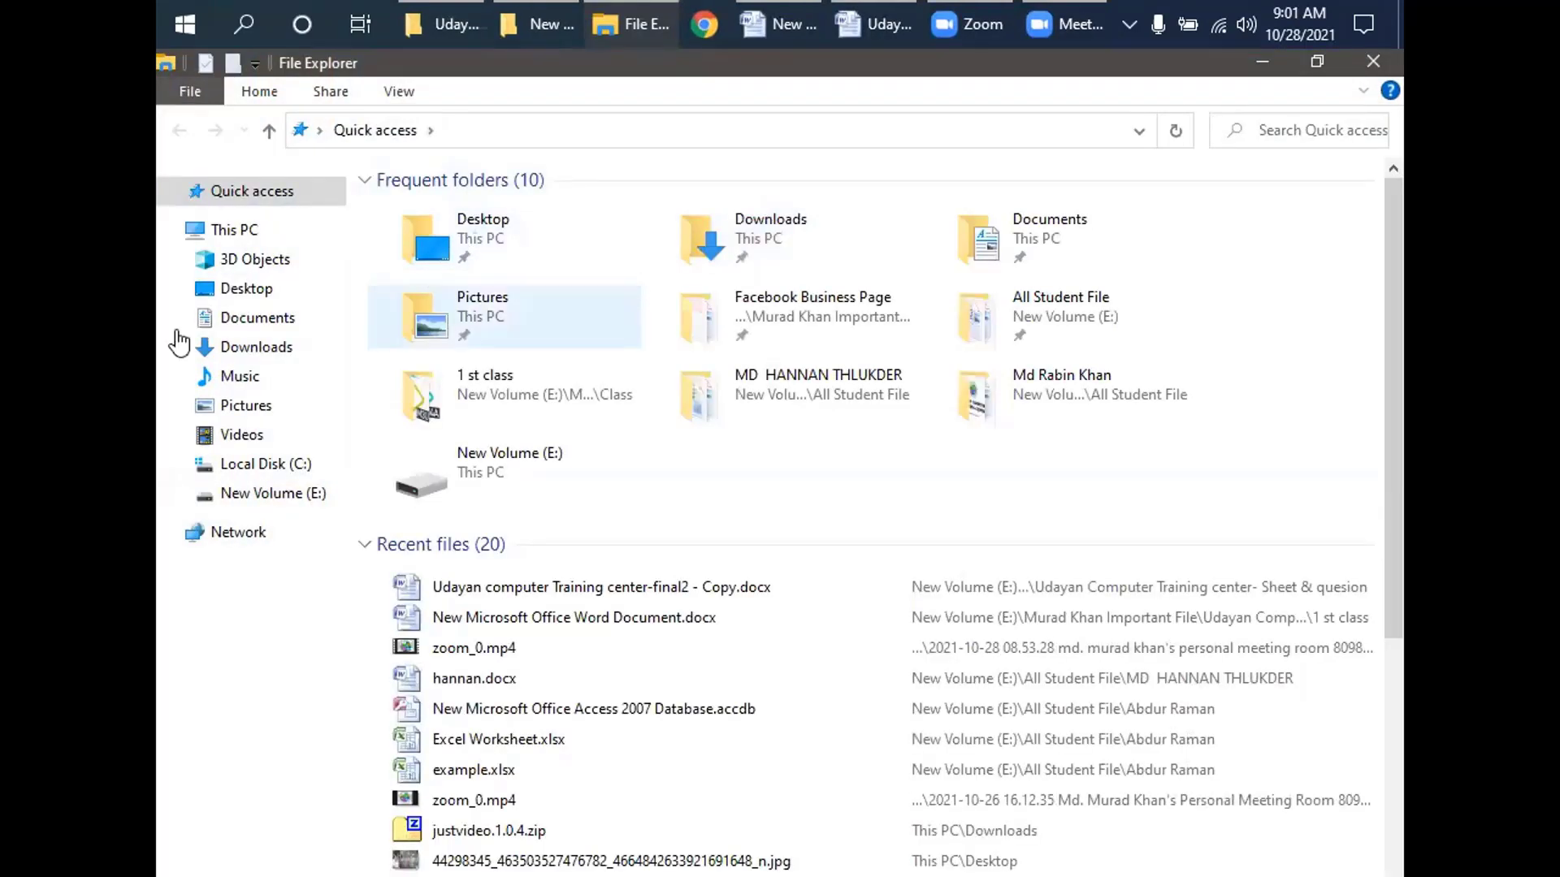
pyautogui.click(227, 502)
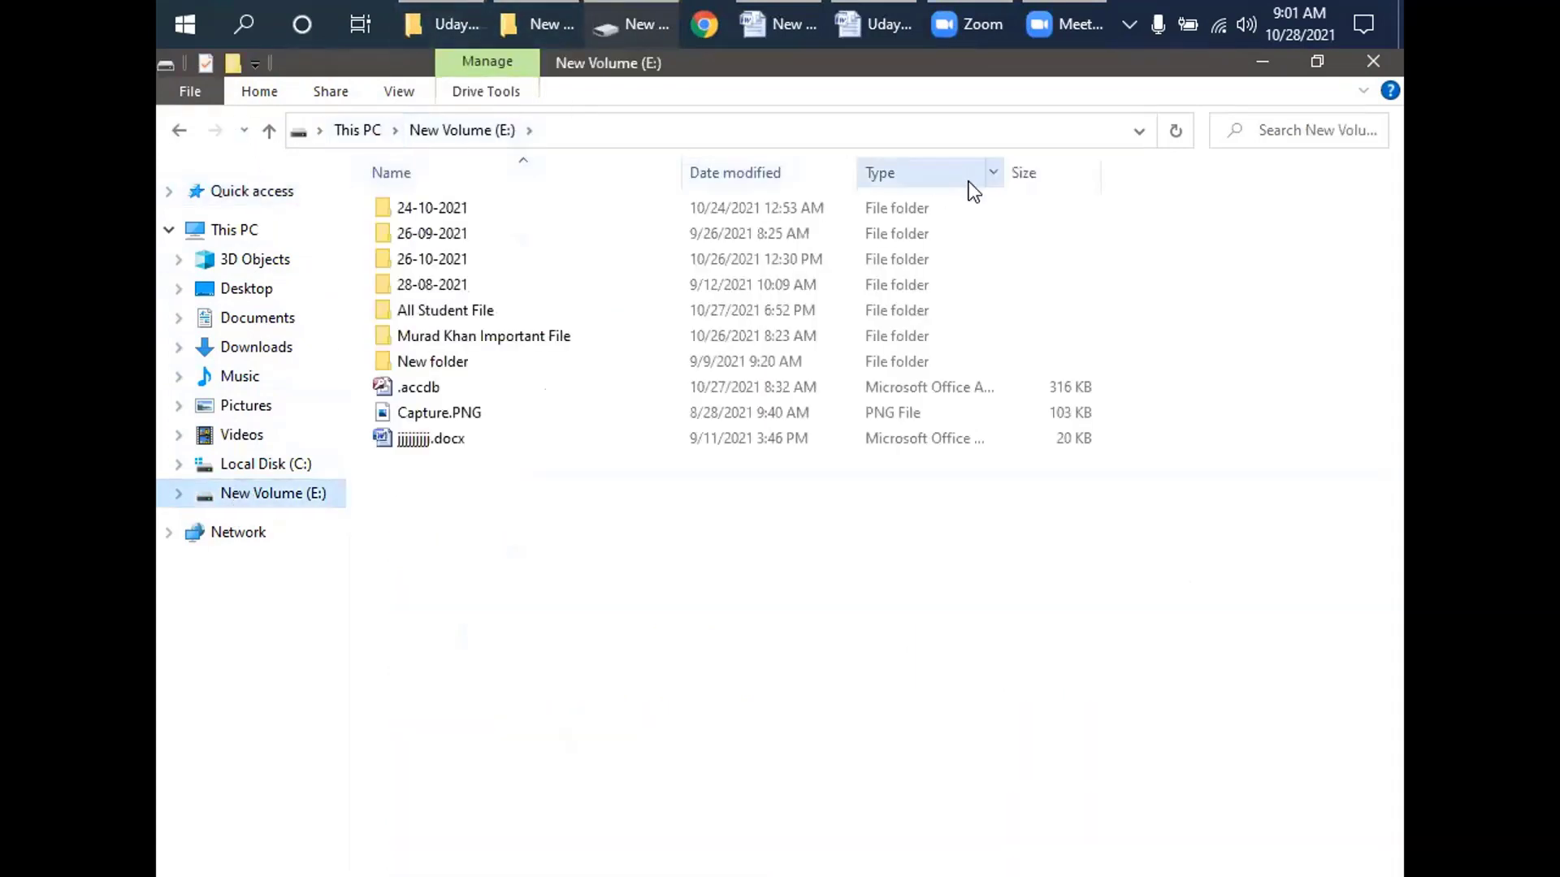
# Step: Close File Explorer, refresh the desktop, and show item 3 of the shortcut-list document
pyautogui.click(1373, 62)
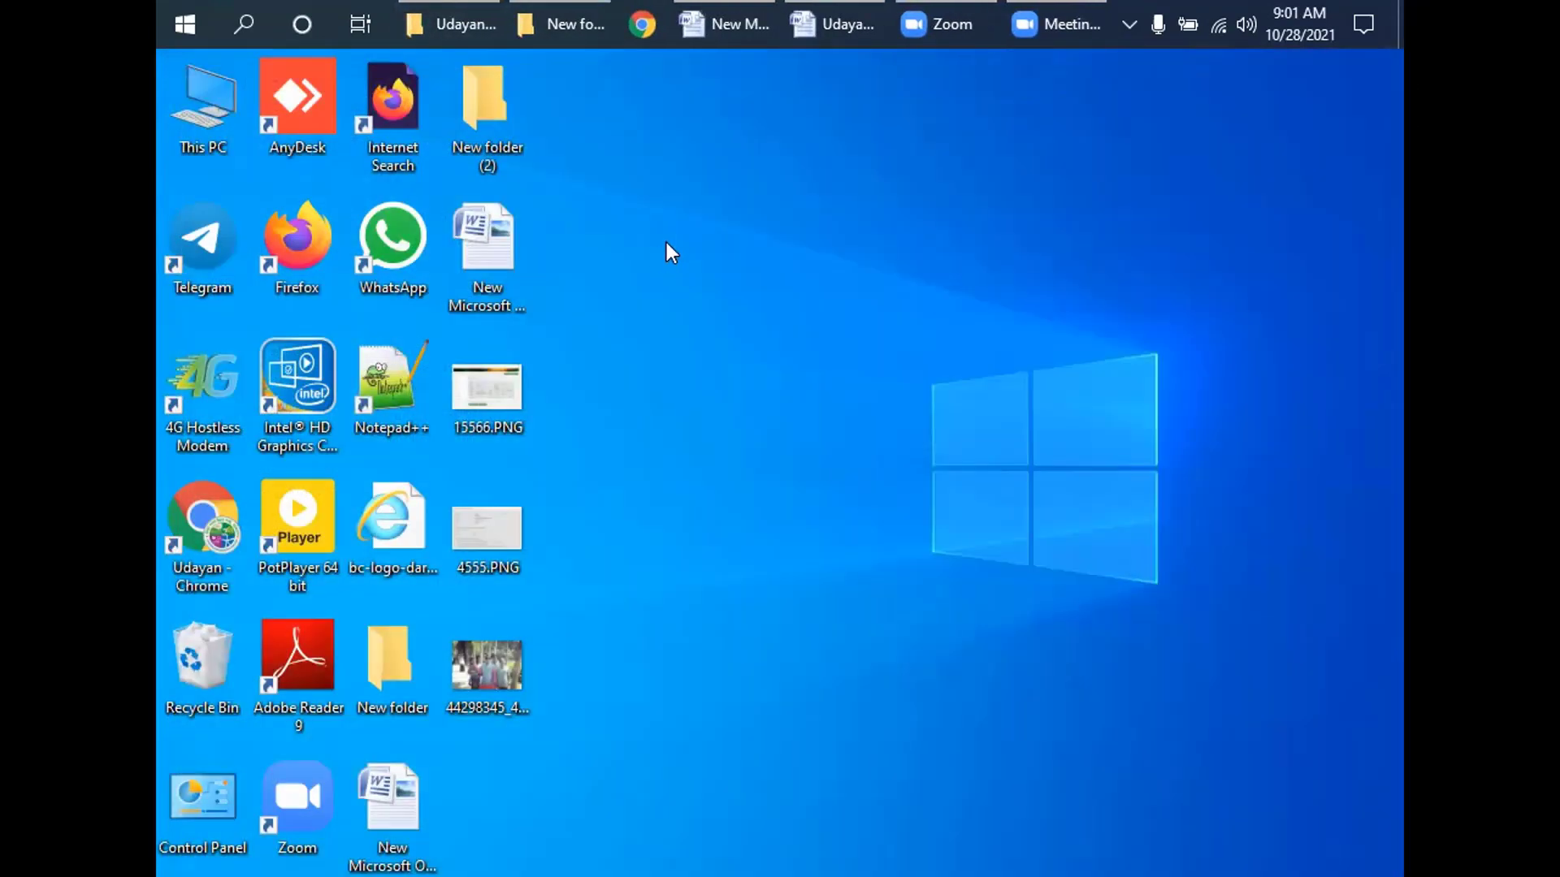
pyautogui.rightClick(682, 240)
pyautogui.click(799, 309)
pyautogui.click(812, 23)
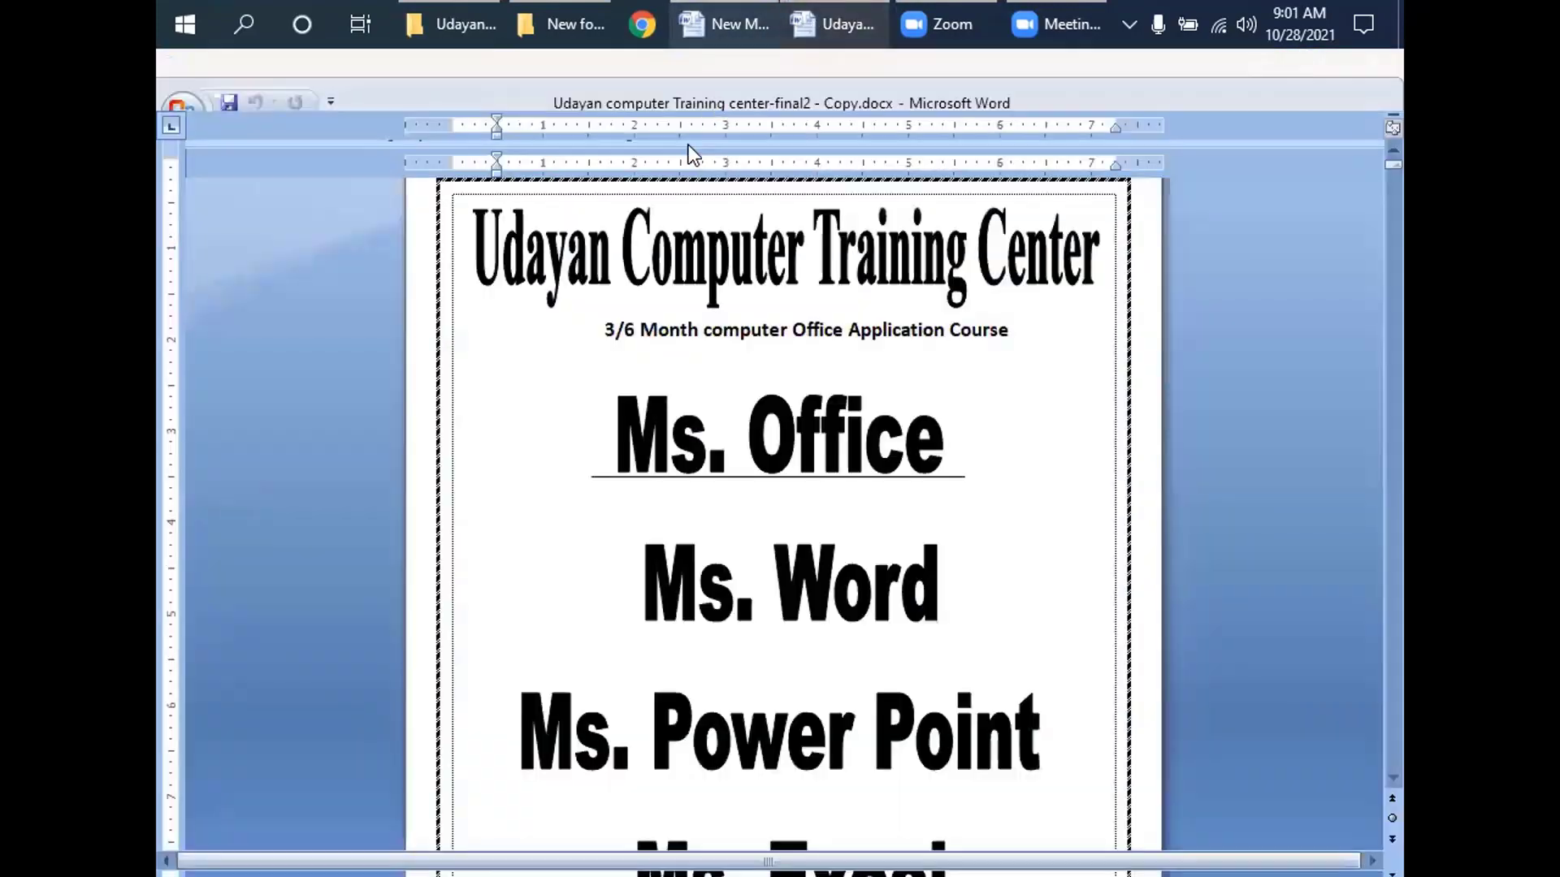
pyautogui.click(718, 23)
pyautogui.scroll(-3, 714, 481)
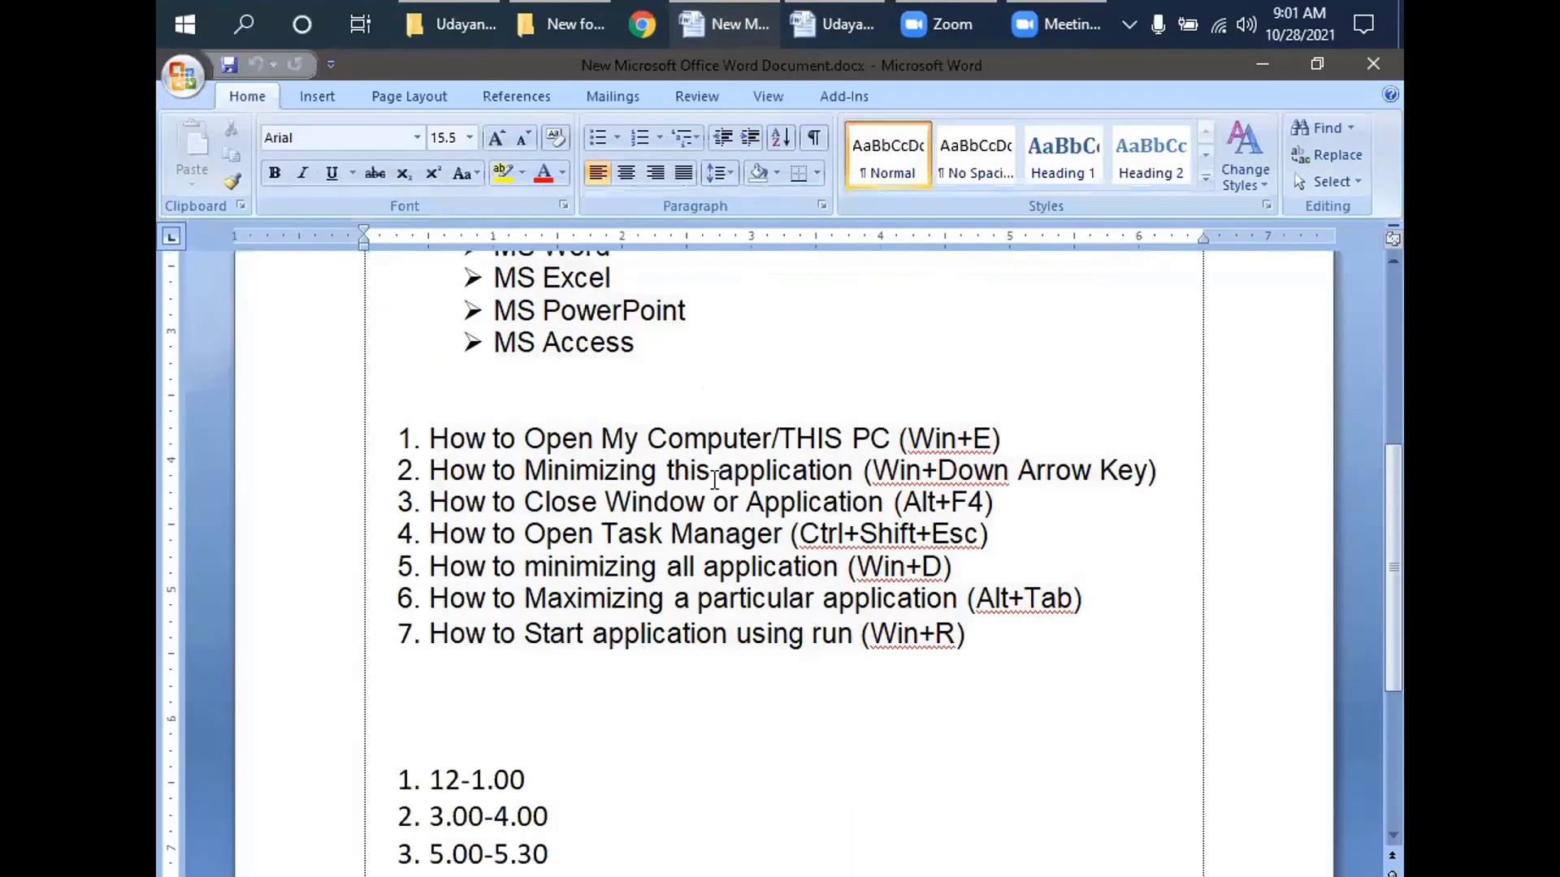
pyautogui.click(924, 491)
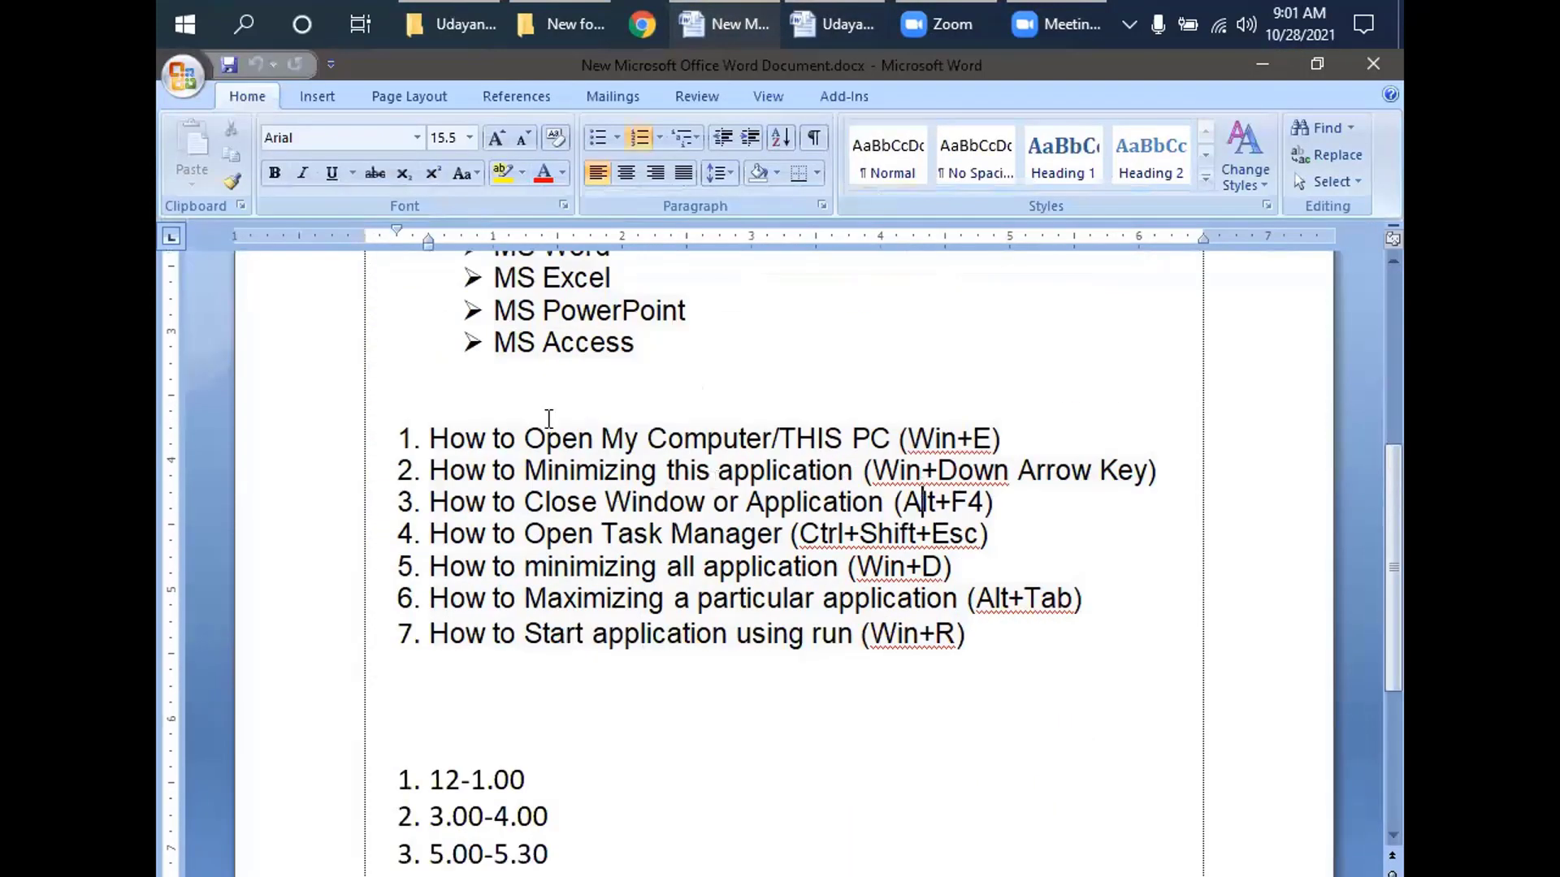
# Step: Minimize the Udayan folder, New folder (2), and both Word documents to reveal the desktop
pyautogui.click(572, 30)
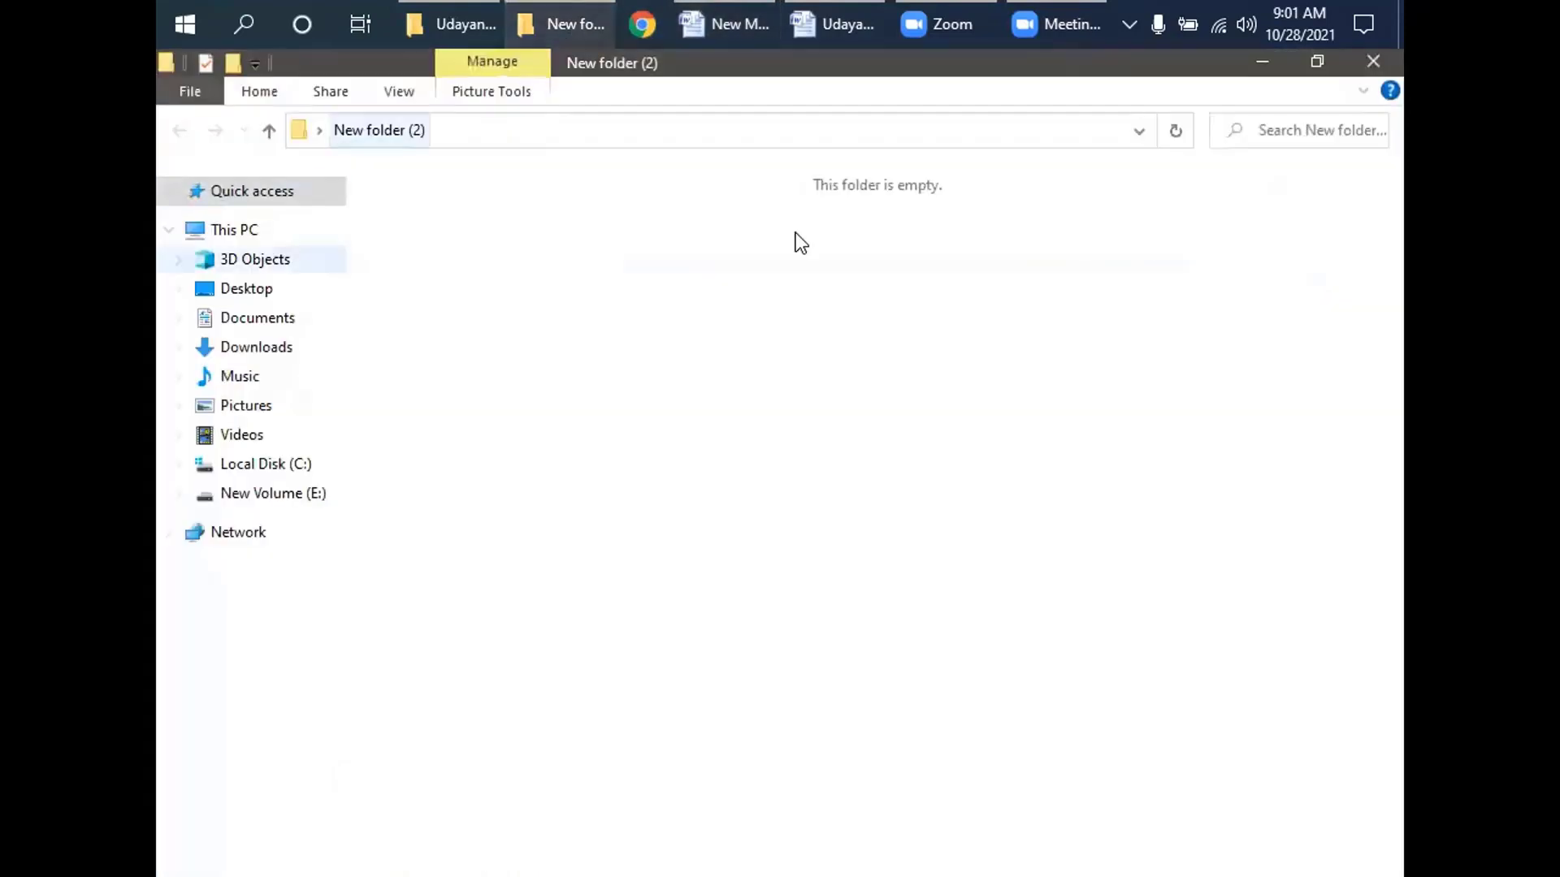
pyautogui.click(455, 32)
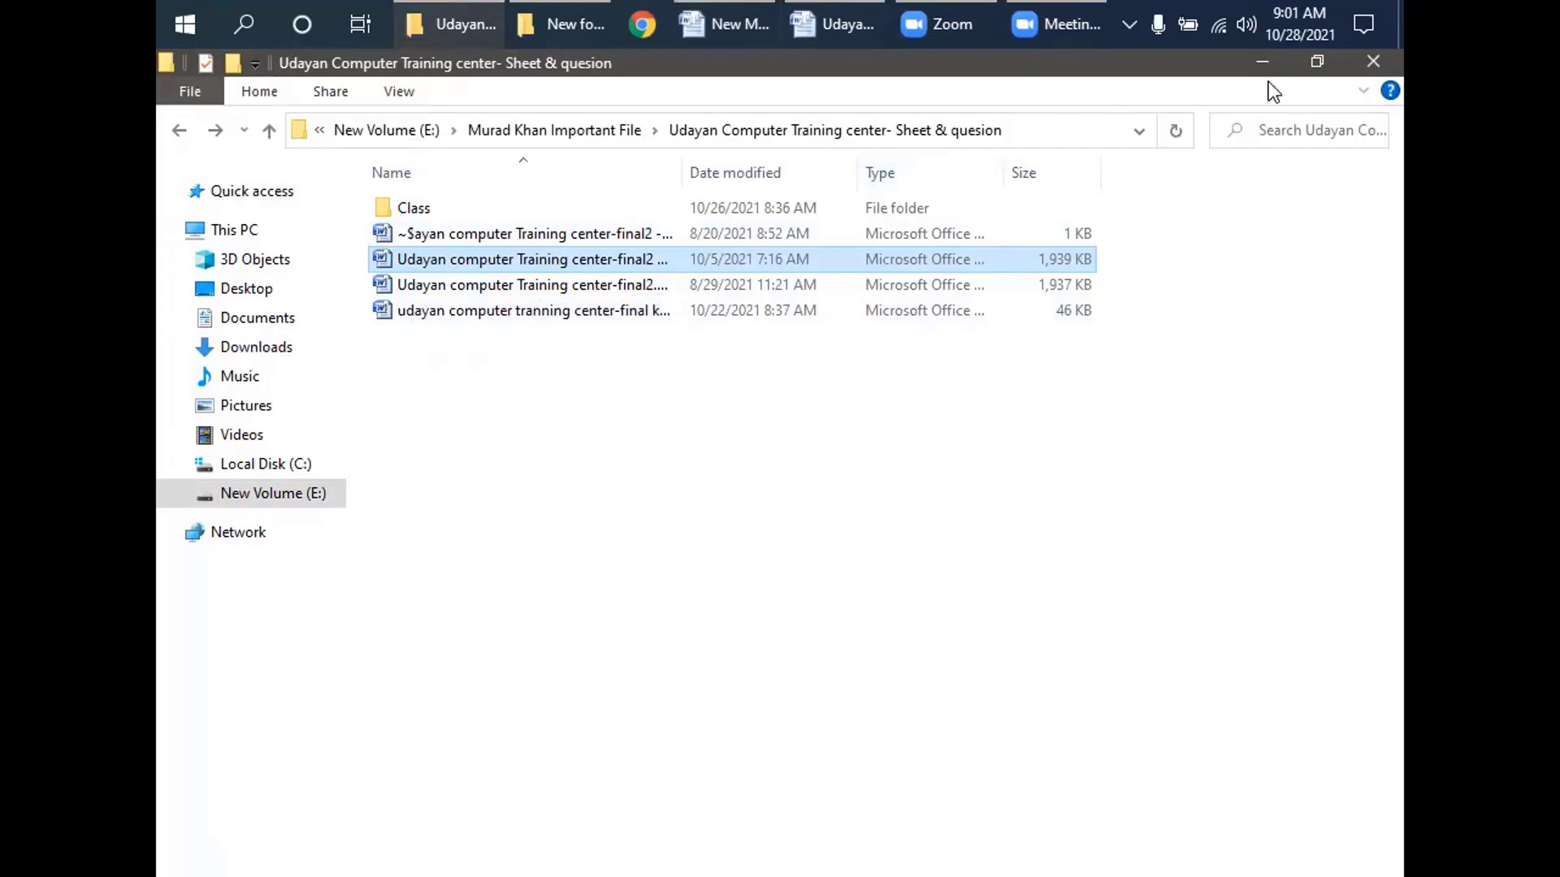
pyautogui.click(1273, 55)
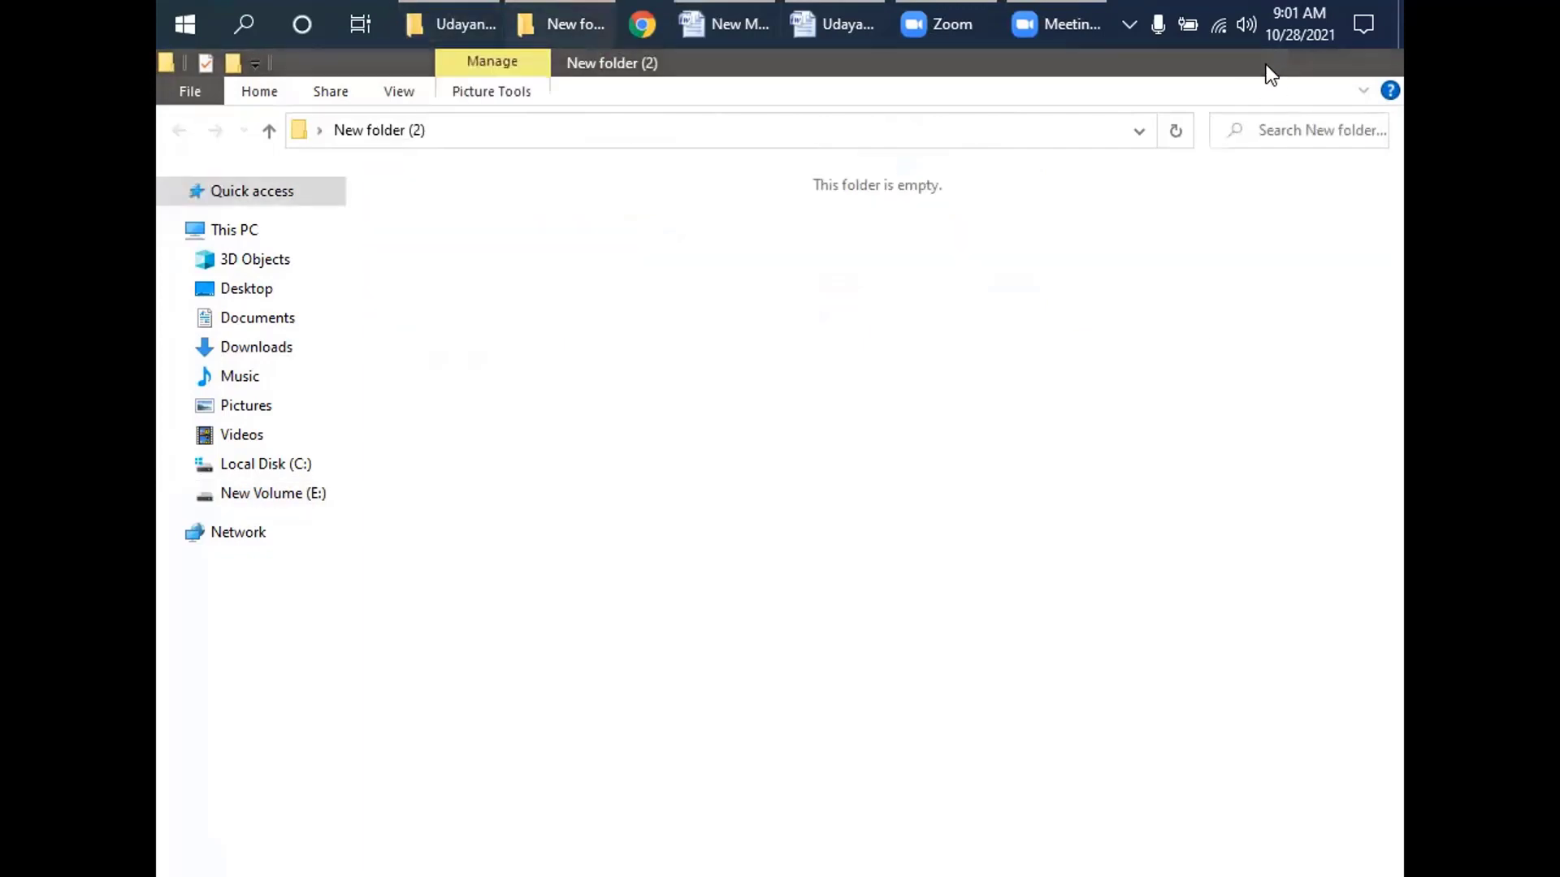
pyautogui.click(1266, 65)
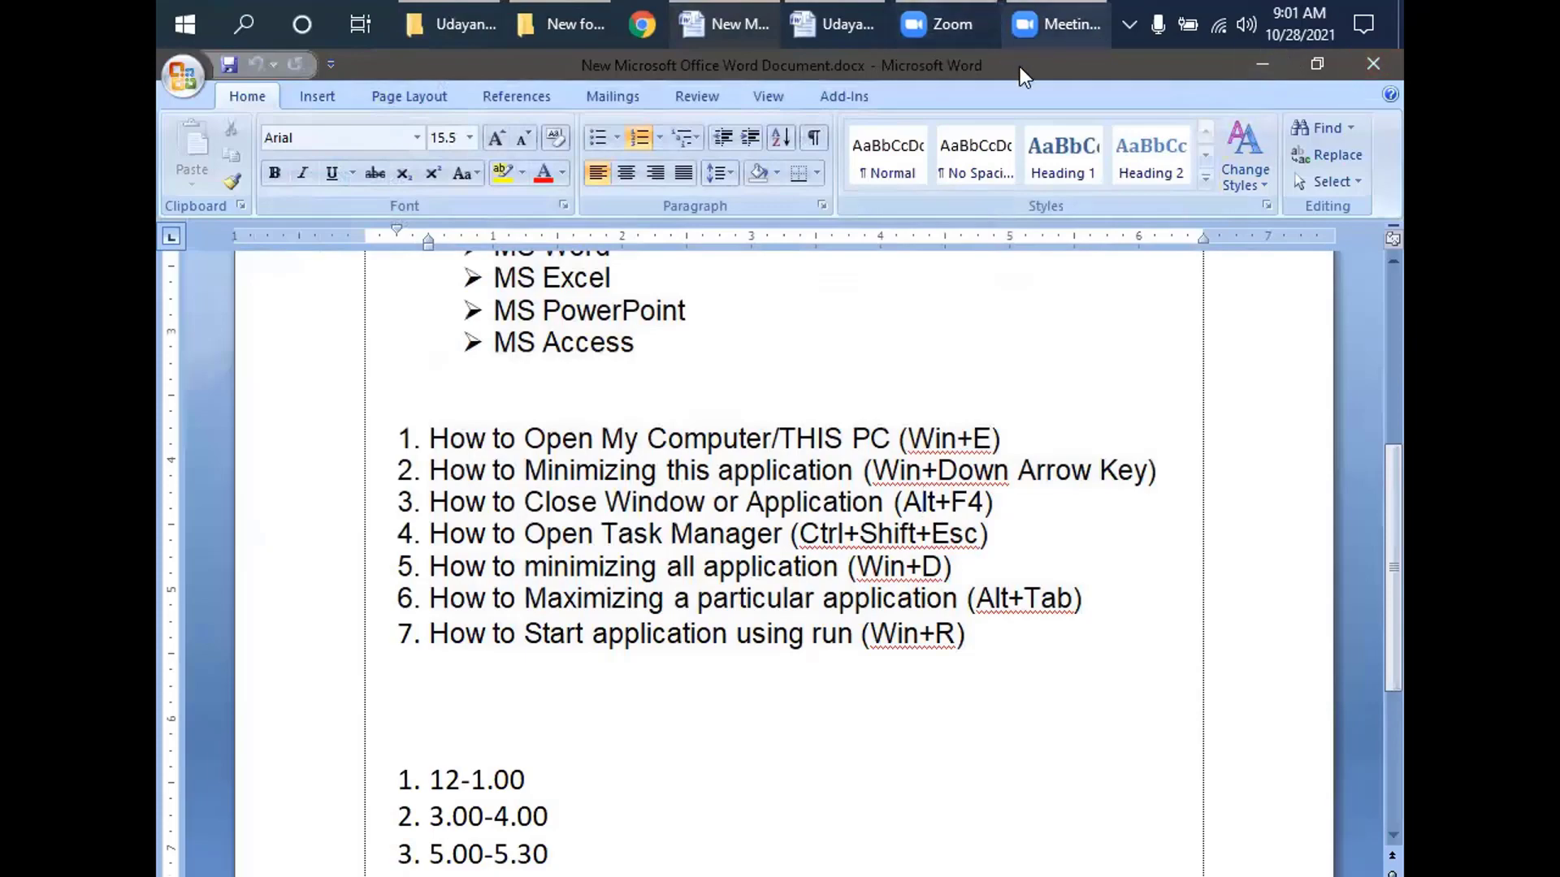
pyautogui.click(1256, 65)
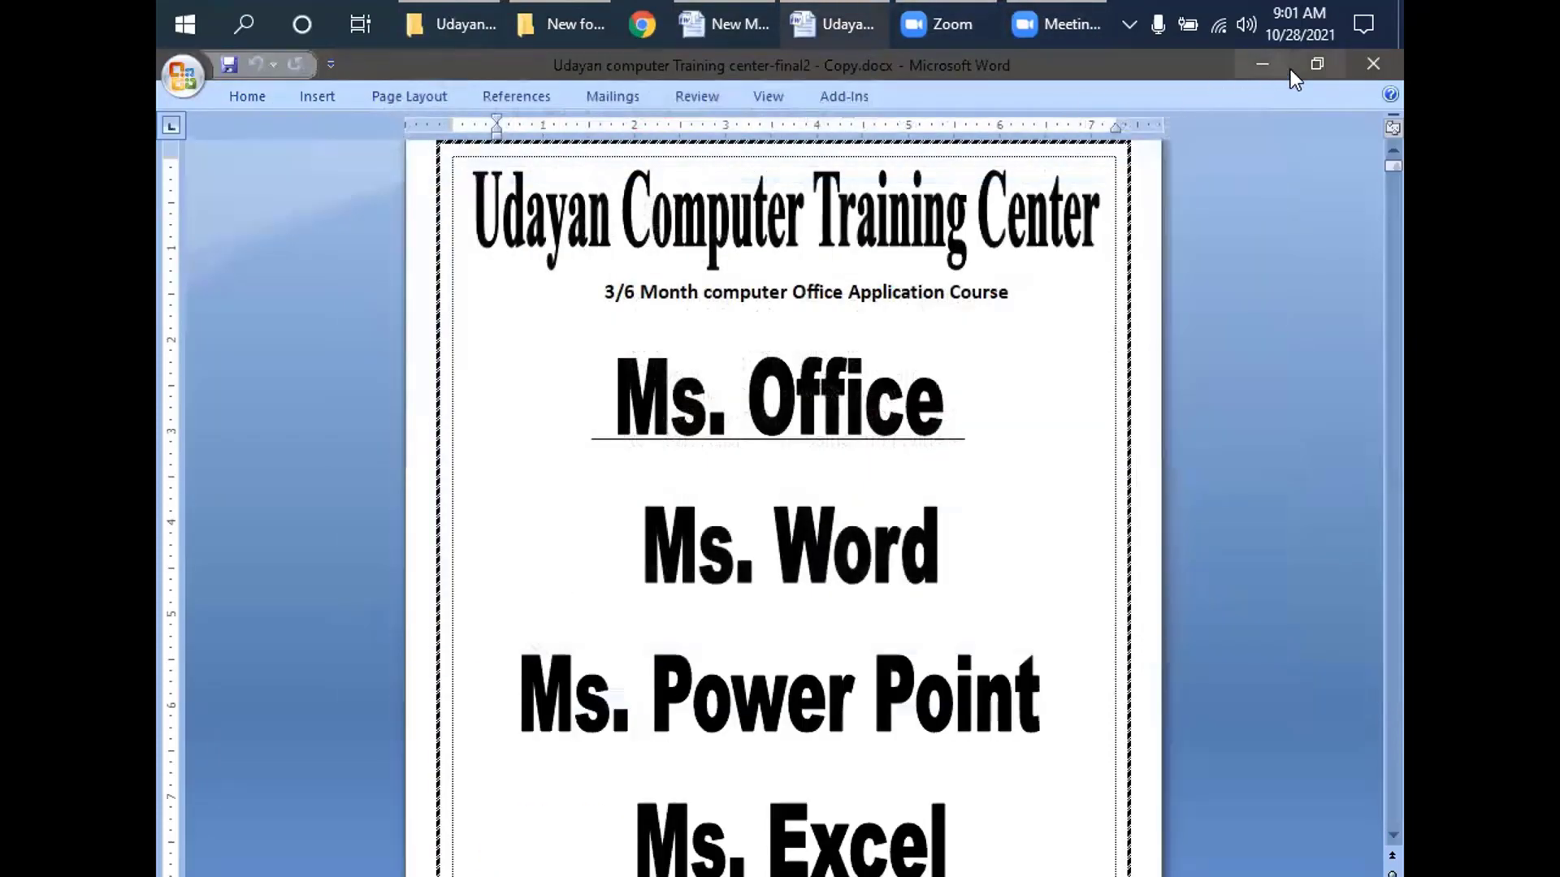
pyautogui.click(1260, 67)
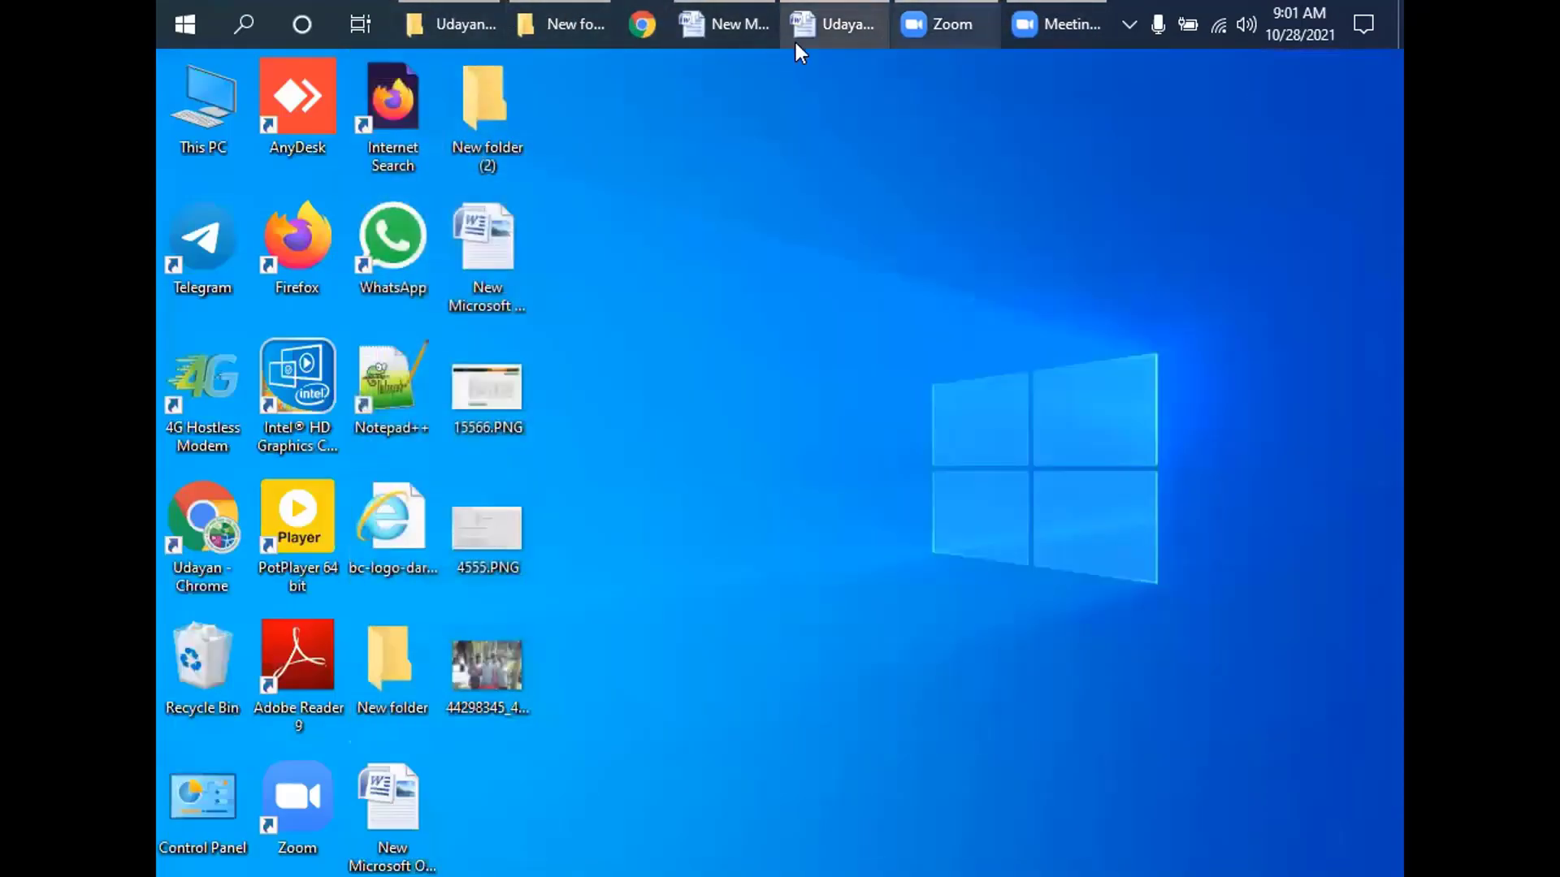
# Step: Restore the shortcut-list document and bring the Udayan training folder window to the front
pyautogui.moveTo(724, 25)
pyautogui.click(736, 26)
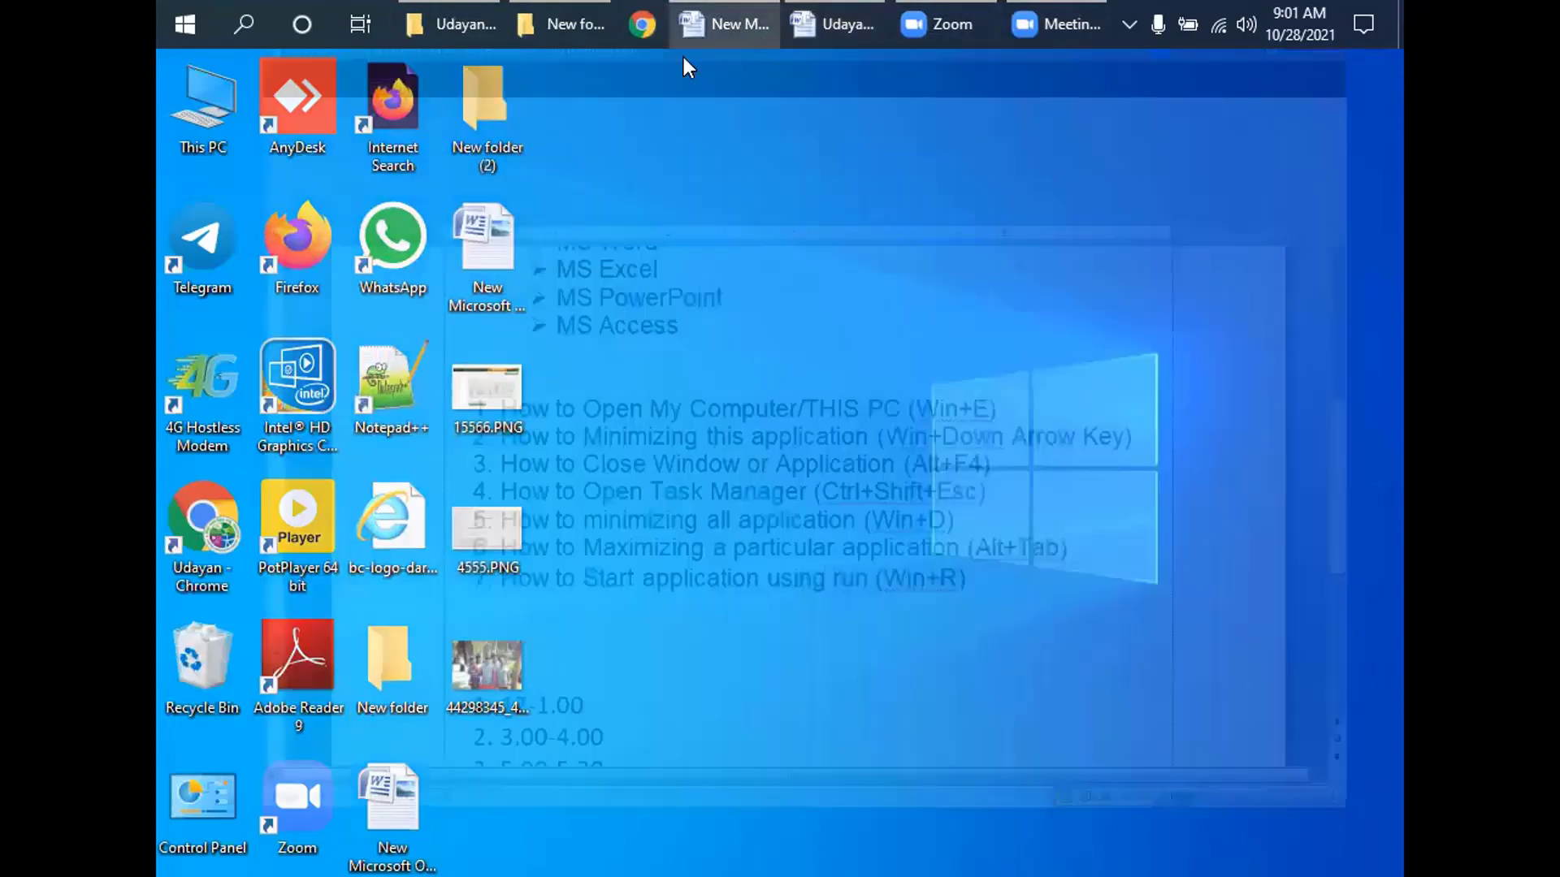
pyautogui.click(480, 23)
pyautogui.click(893, 420)
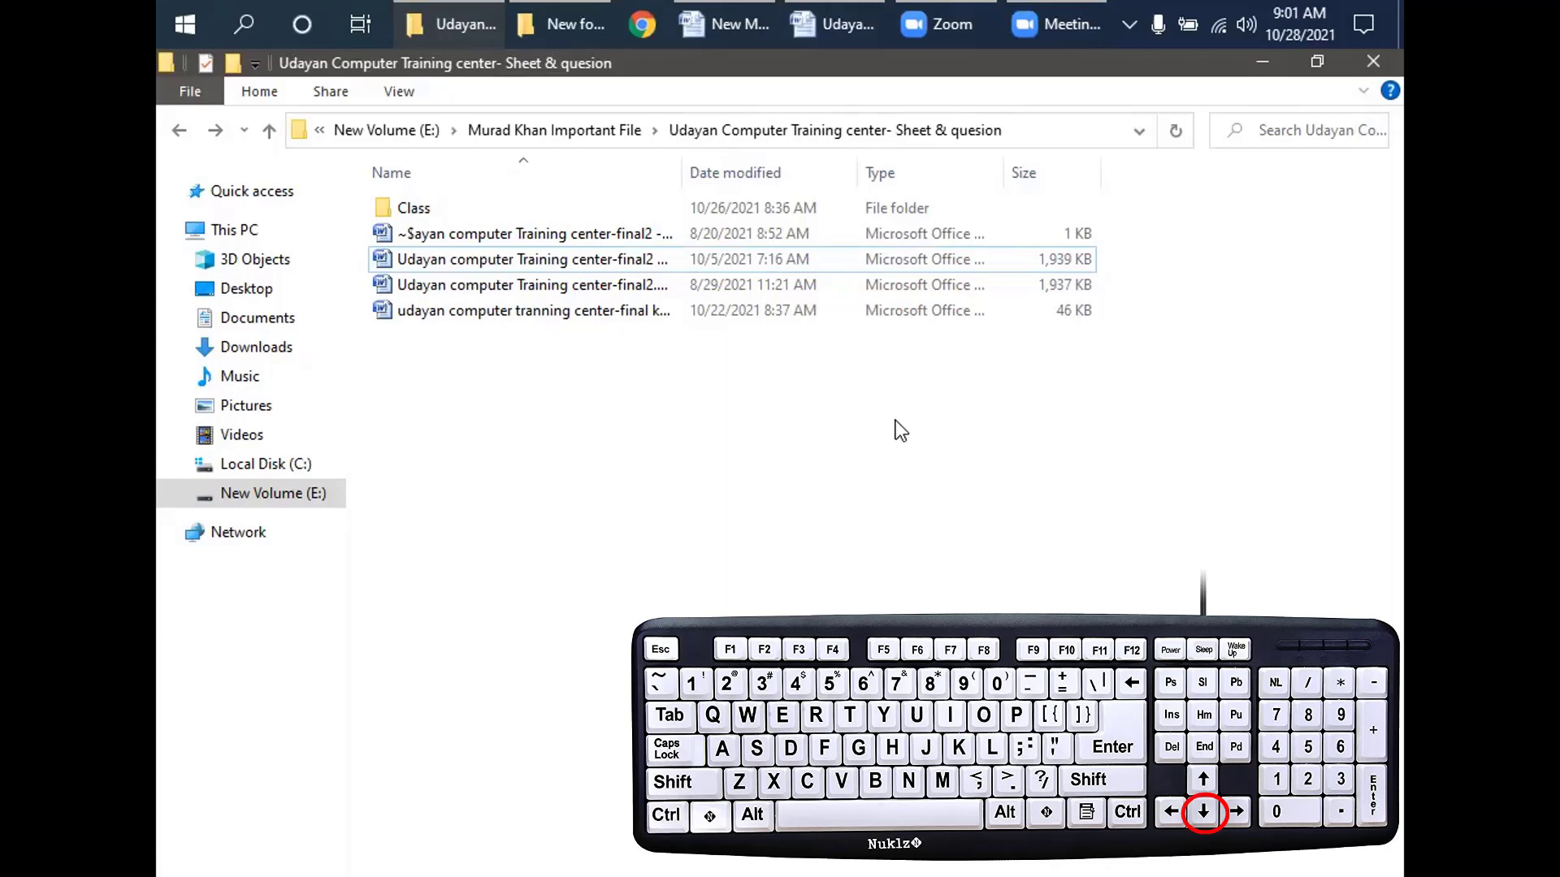
# Step: Shrink the folder window twice with Win+Down, then highlight the Win+Down item in Word
pyautogui.press('super+Down')
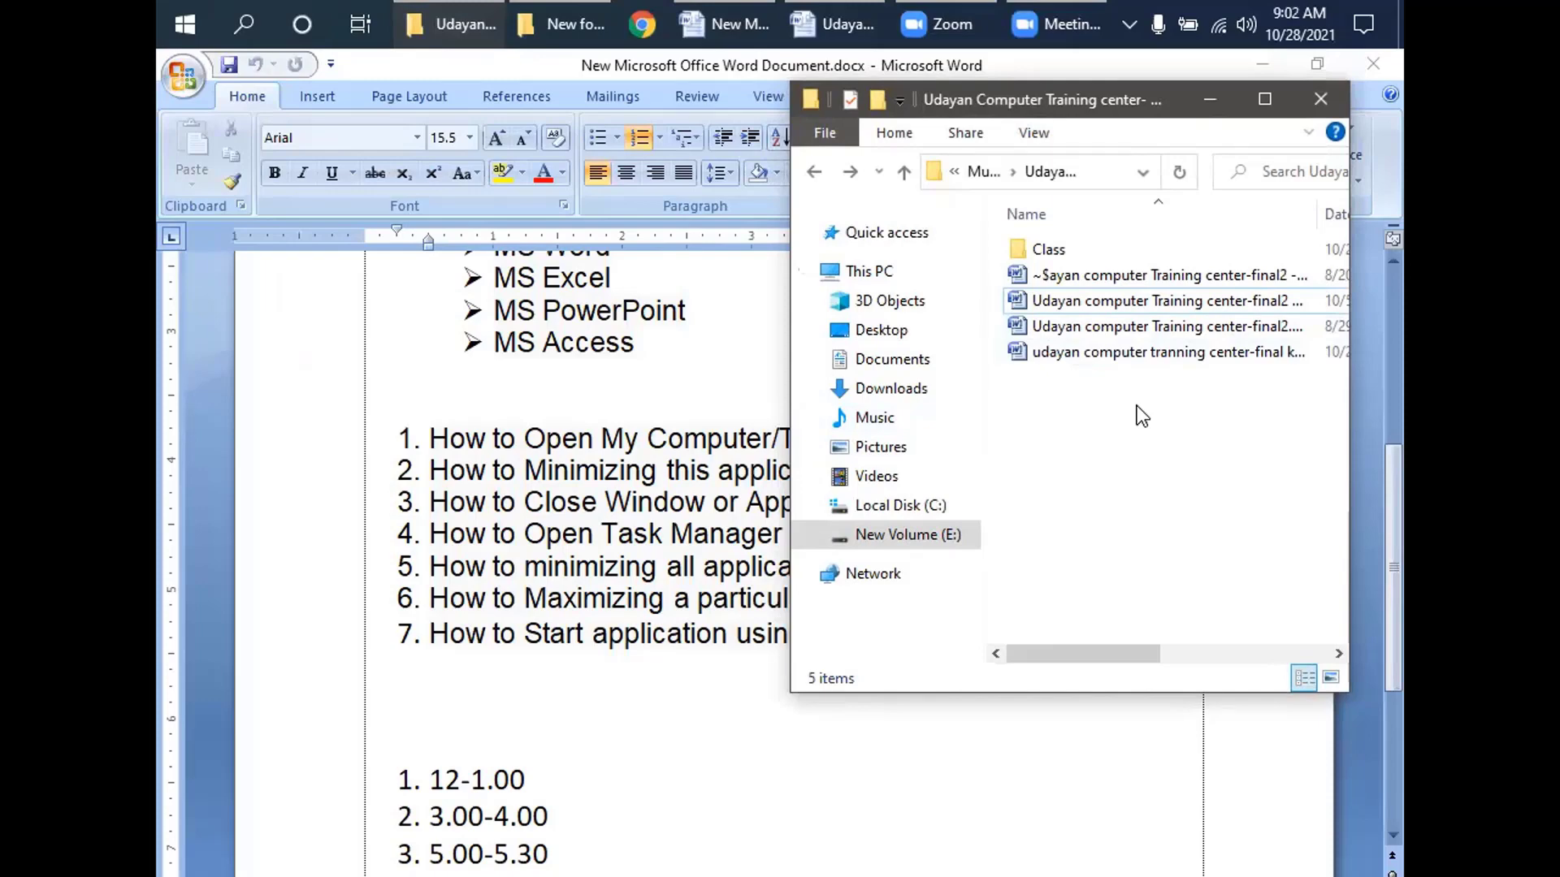
pyautogui.press('super+Down')
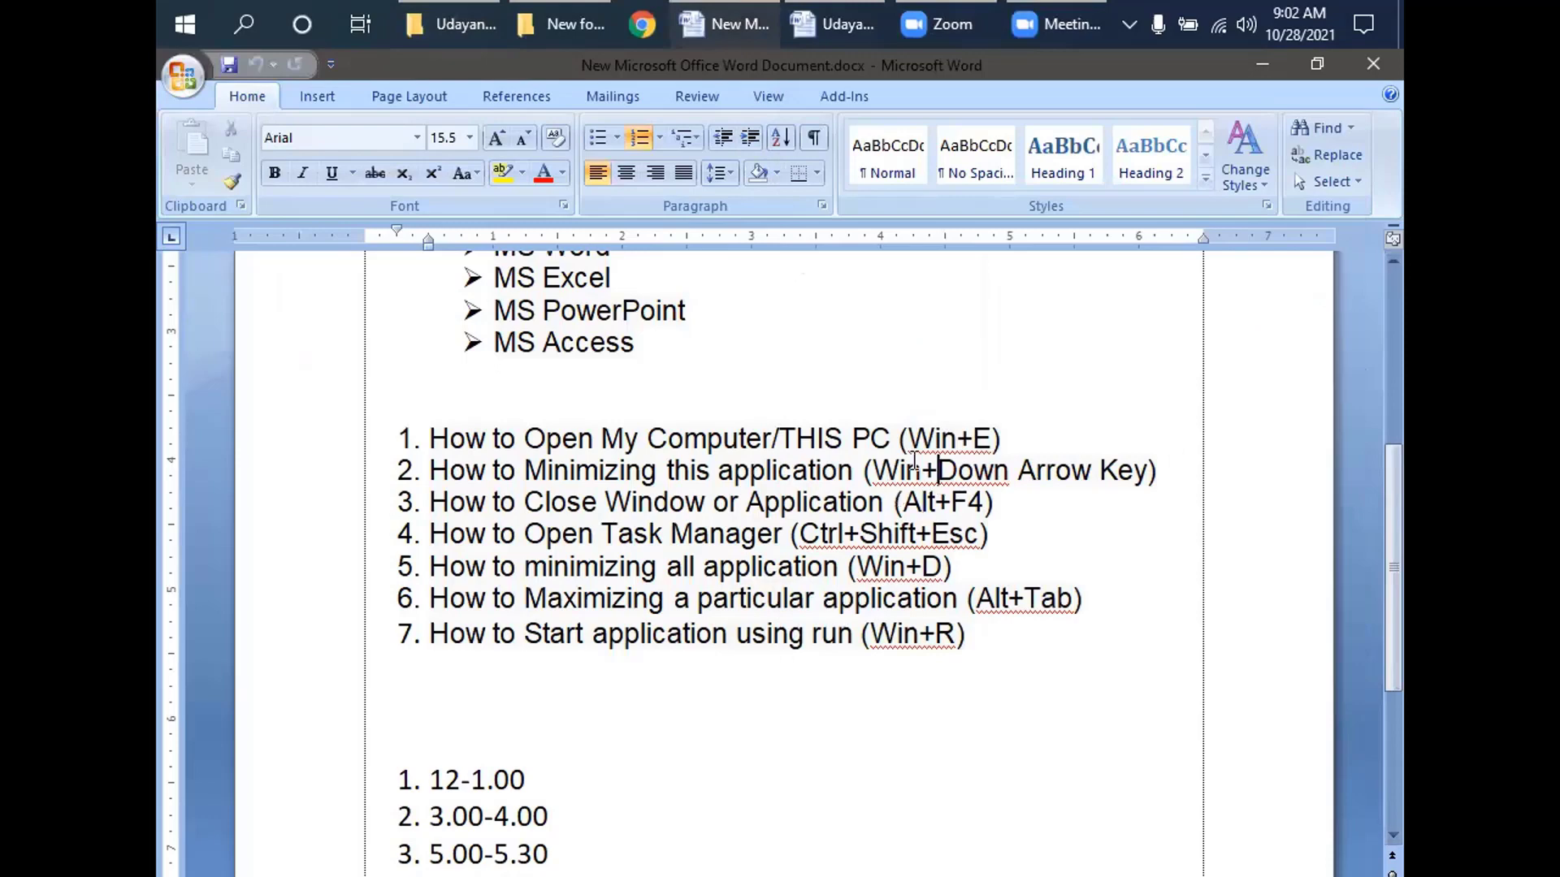
pyautogui.moveTo(863, 471); pyautogui.dragTo(1148, 475)
pyautogui.click(875, 536)
# Step: Bring the Udayan training folder window forward and maximize it
pyautogui.click(561, 24)
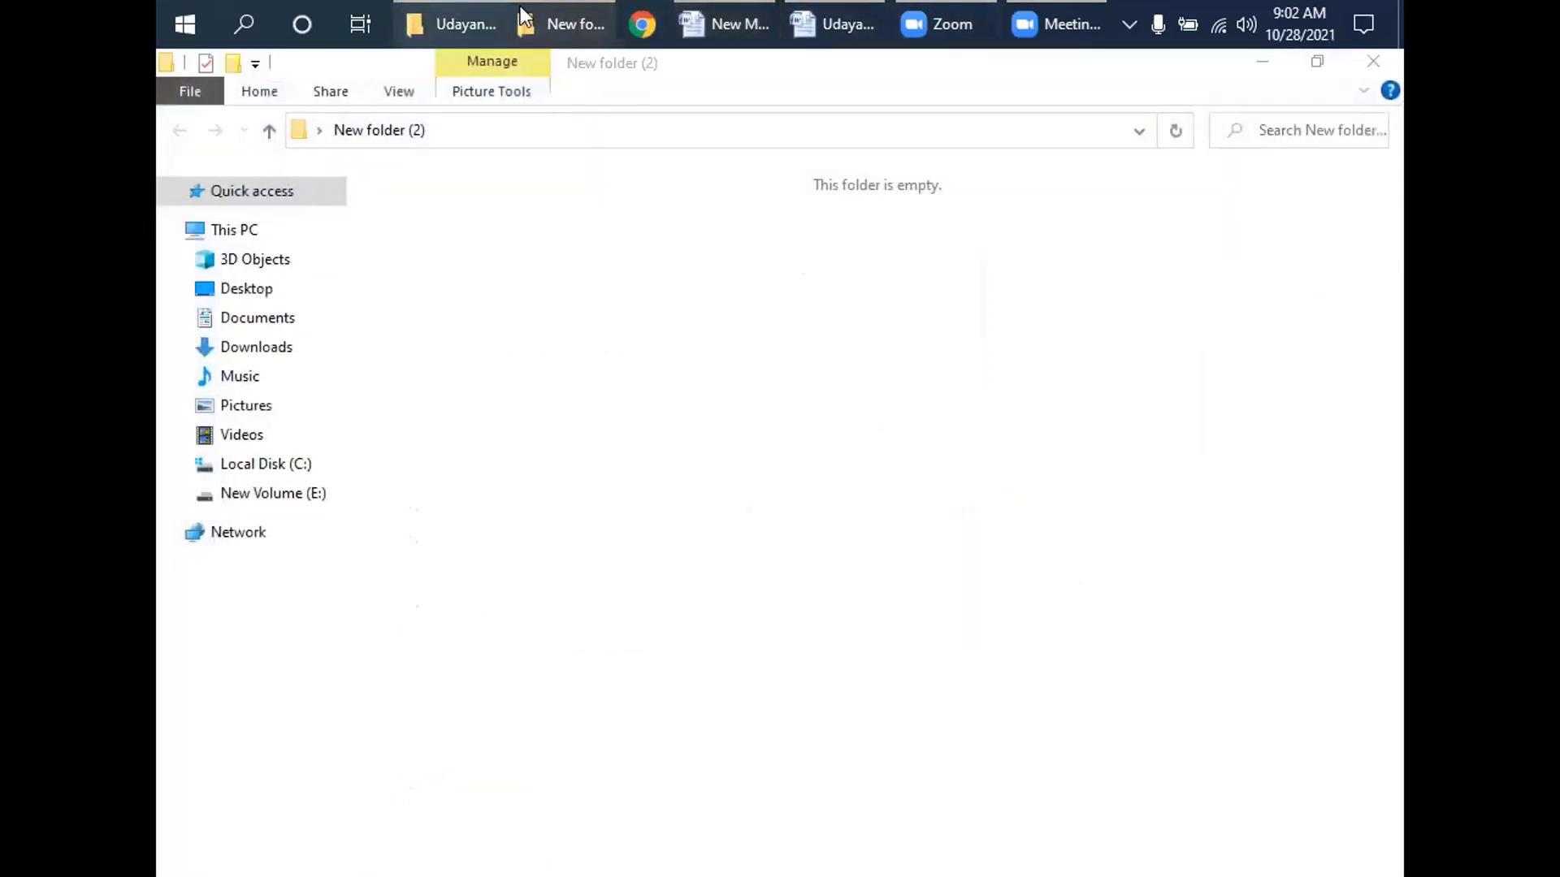
pyautogui.click(439, 24)
pyautogui.click(1264, 99)
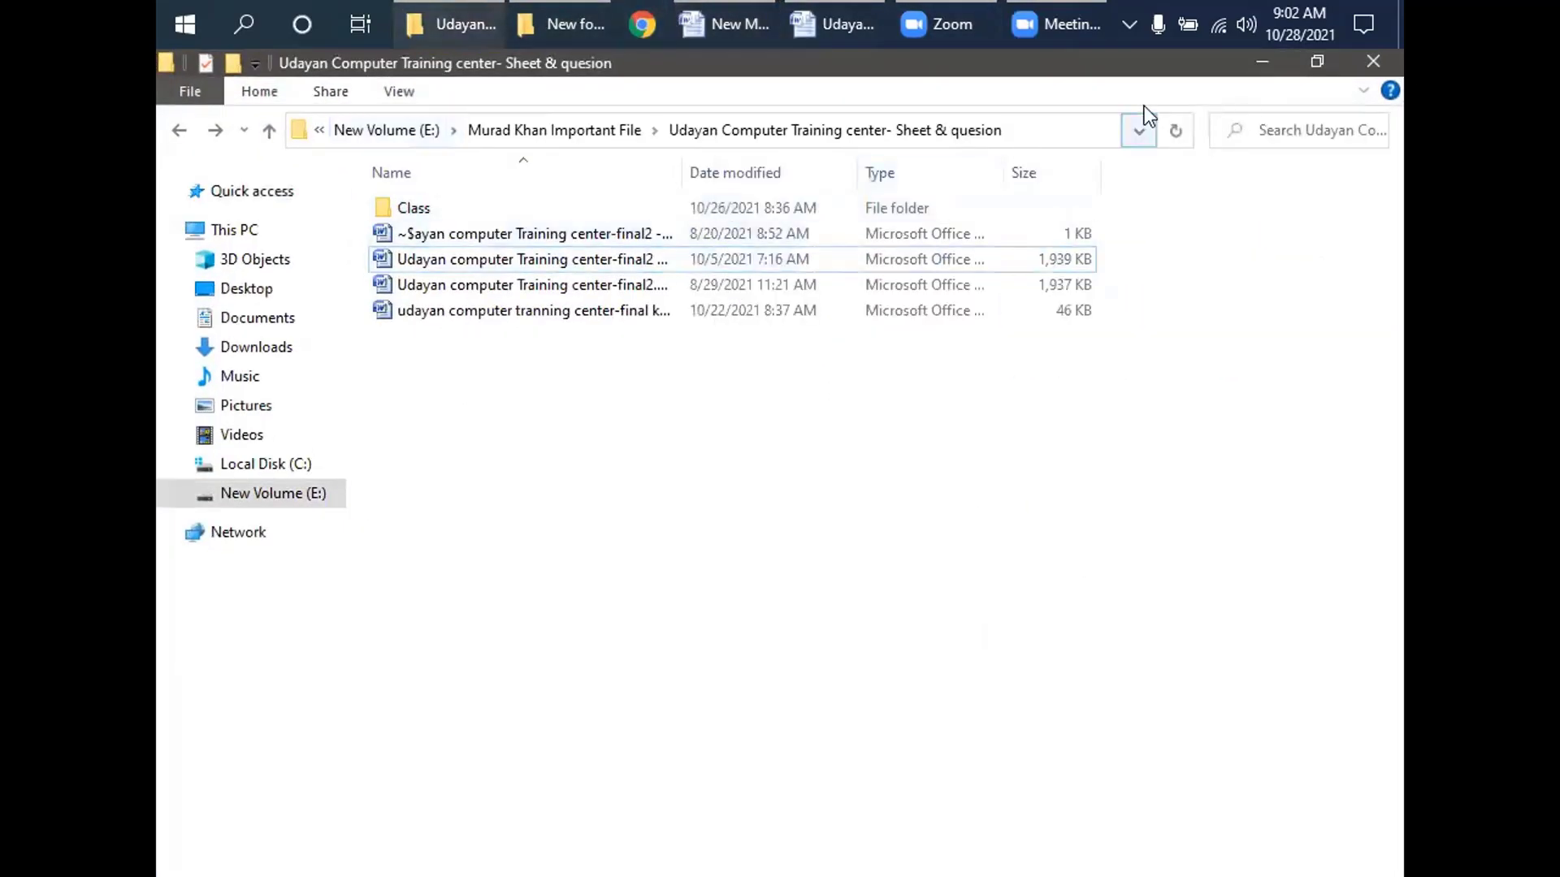
# Step: Close the training center and New folder (2) windows and minimize the Word document
pyautogui.click(1376, 61)
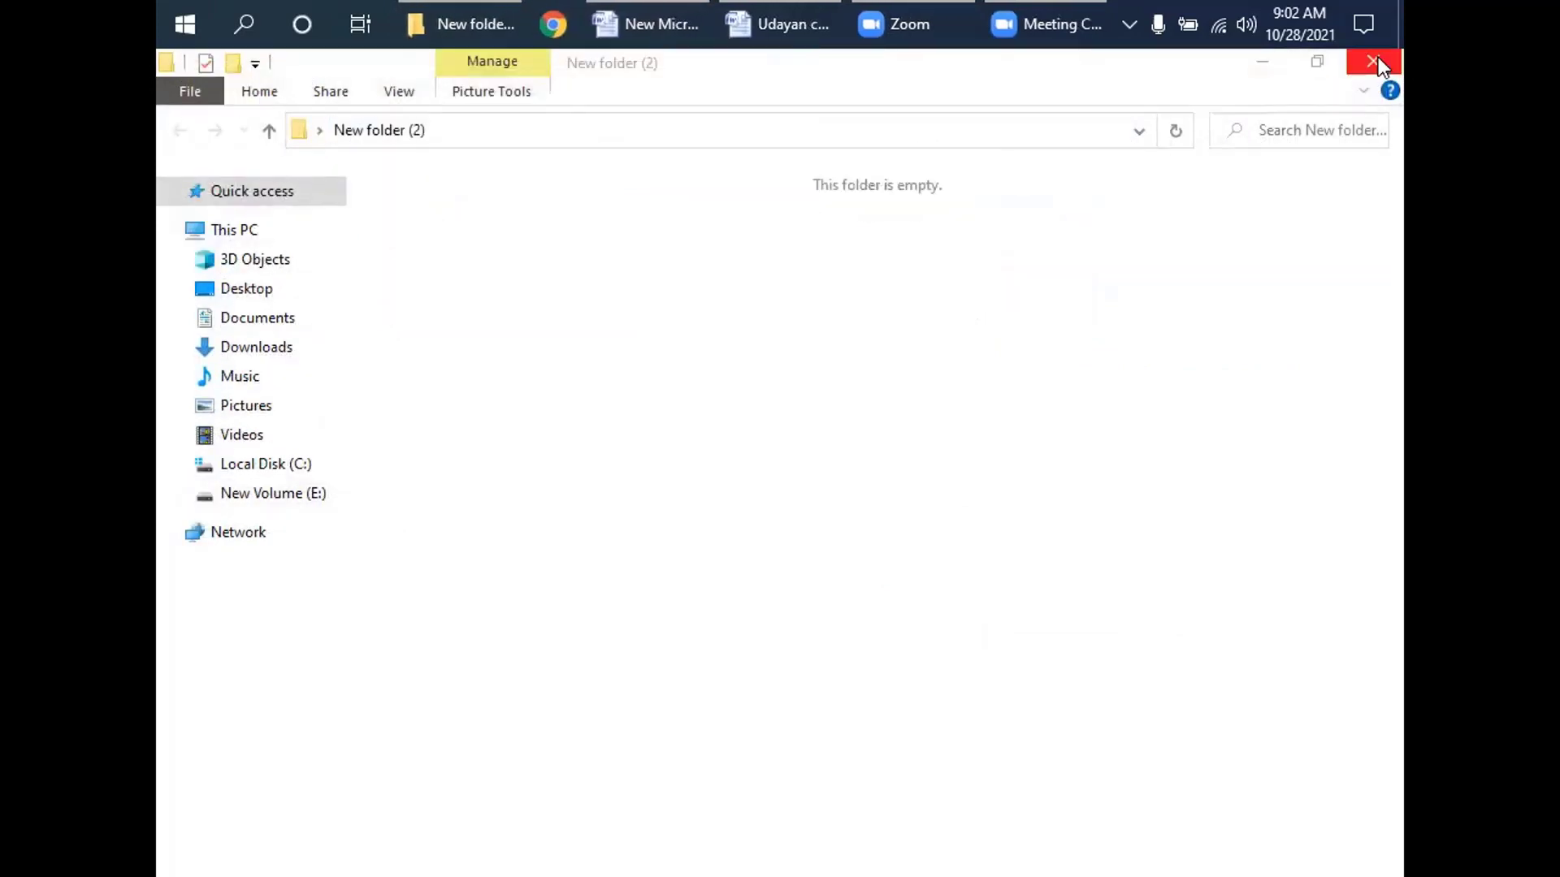
pyautogui.click(1376, 62)
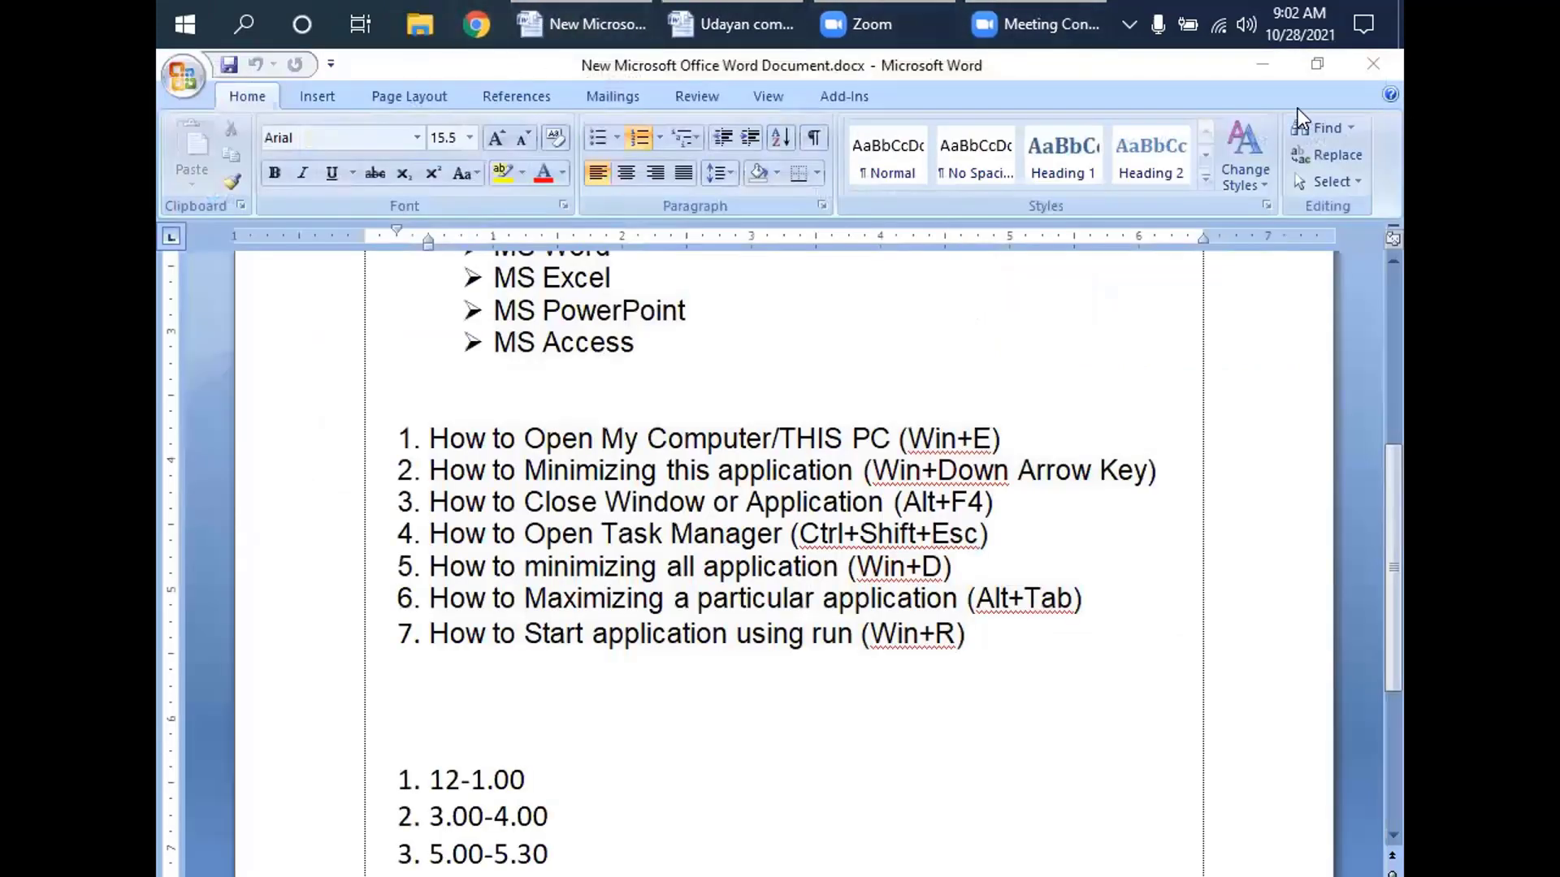
pyautogui.click(1262, 65)
# Step: Reopen New folder (2) from the desktop, then use Alt+F4 and Alt+Tab to return to Word
pyautogui.rightClick(948, 202)
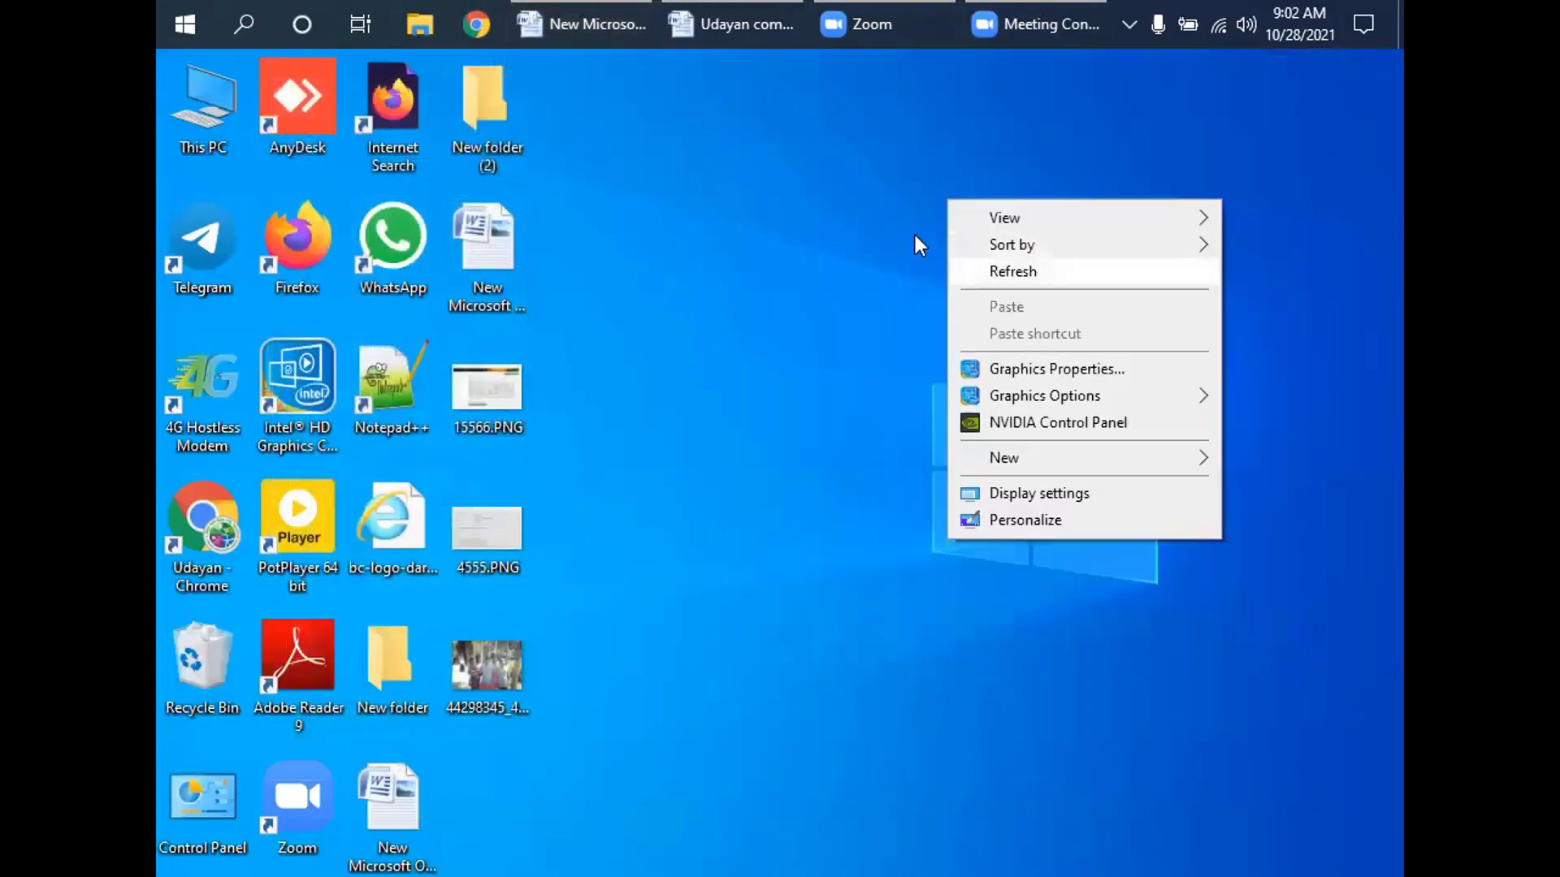
pyautogui.click(918, 244)
pyautogui.doubleClick(506, 119)
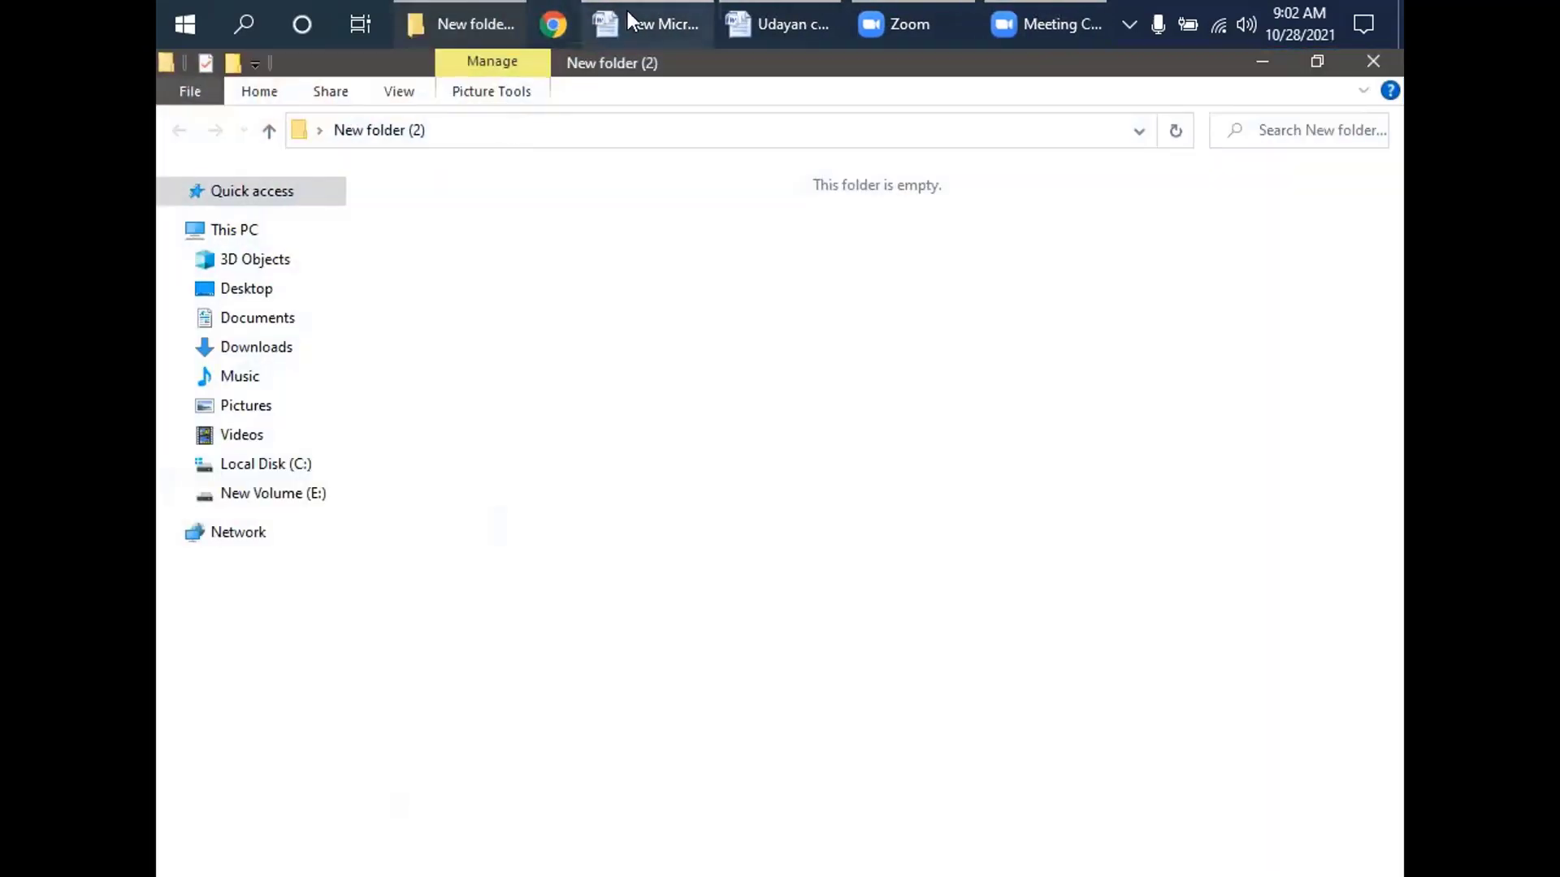
pyautogui.click(642, 18)
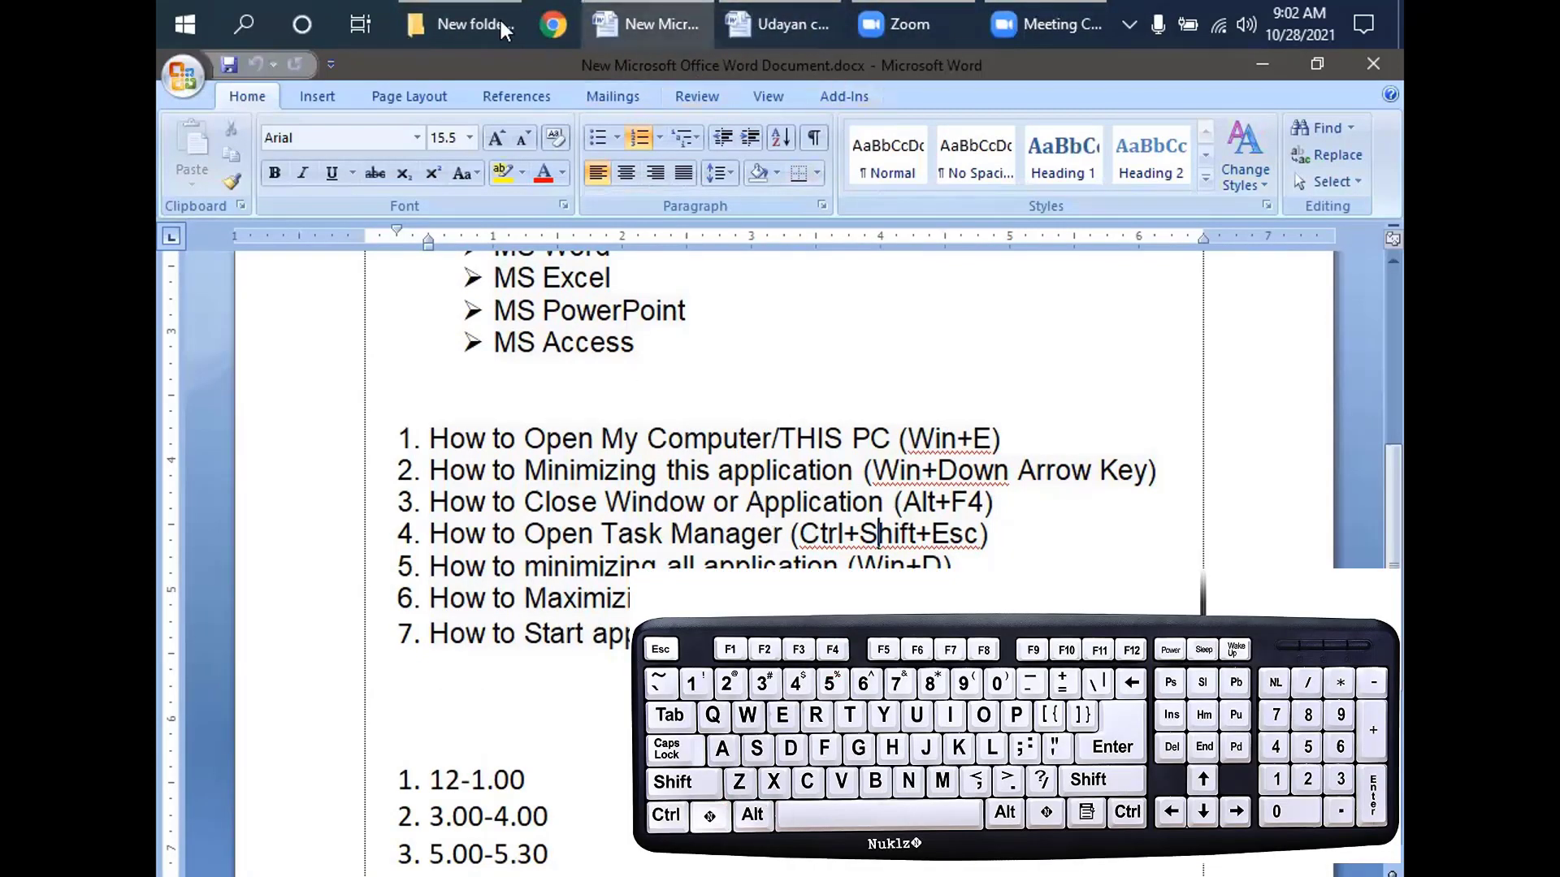
pyautogui.hotkey('alt', 'F4')
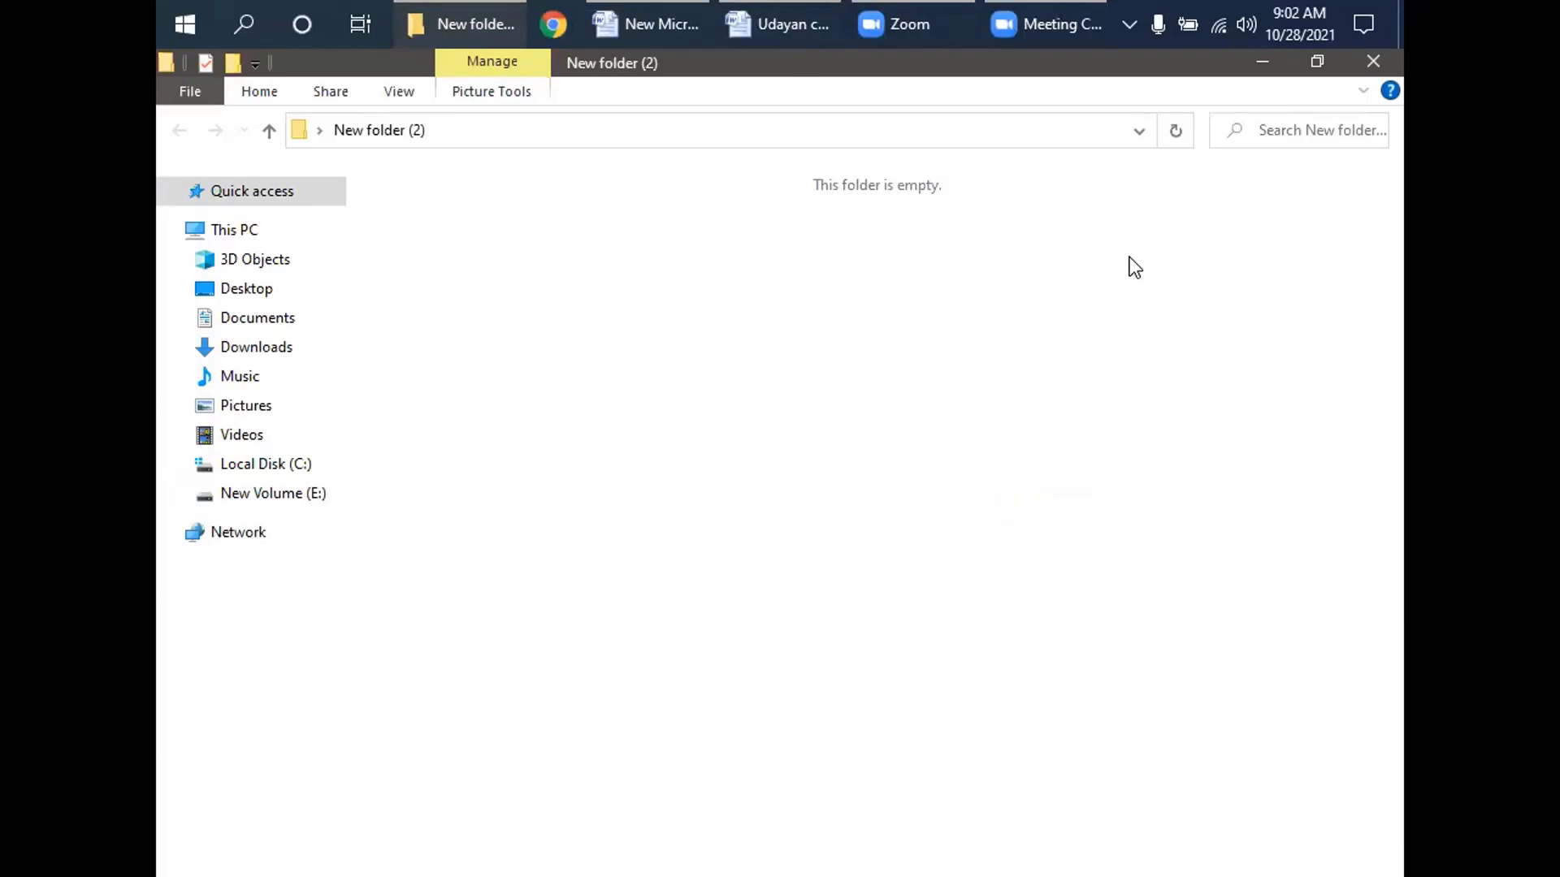
pyautogui.hotkey('alt', 'Tab')
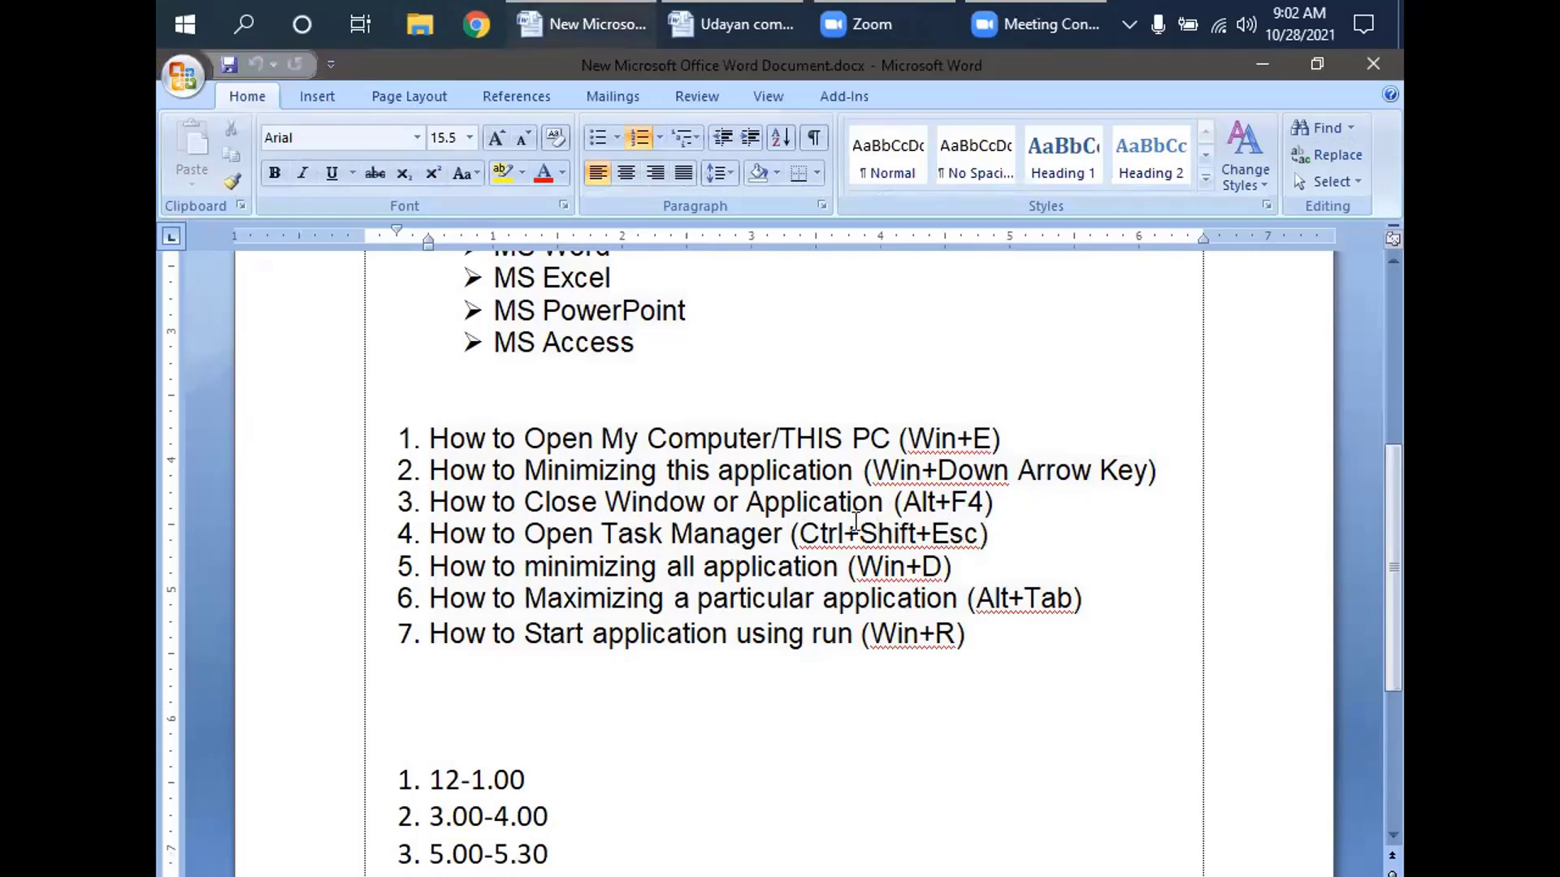
pyautogui.moveTo(993, 535); pyautogui.dragTo(792, 538)
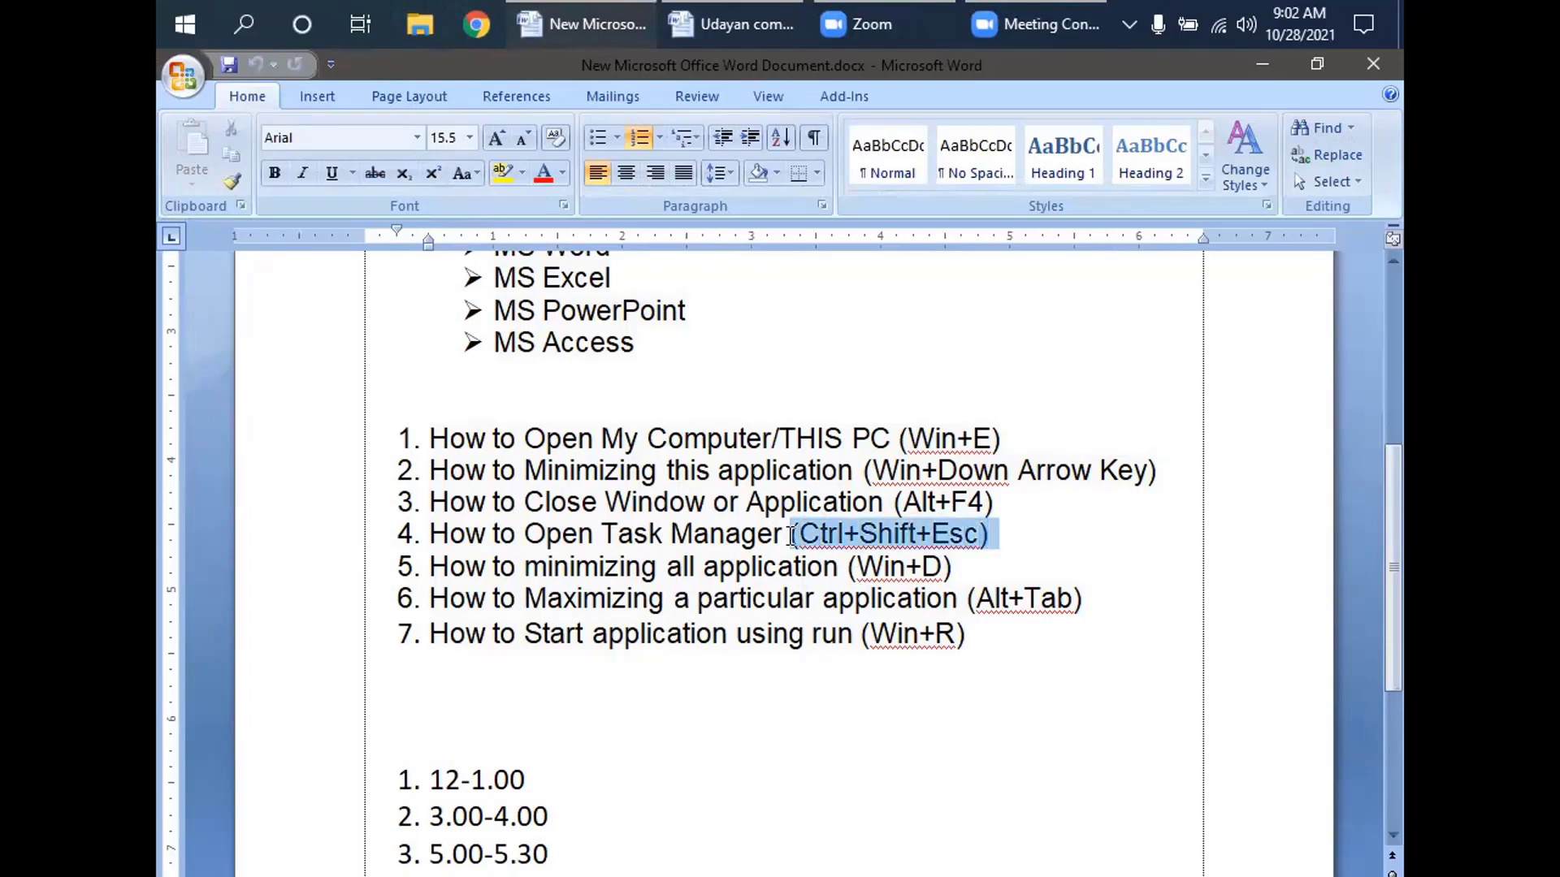
pyautogui.click(856, 566)
pyautogui.click(1271, 65)
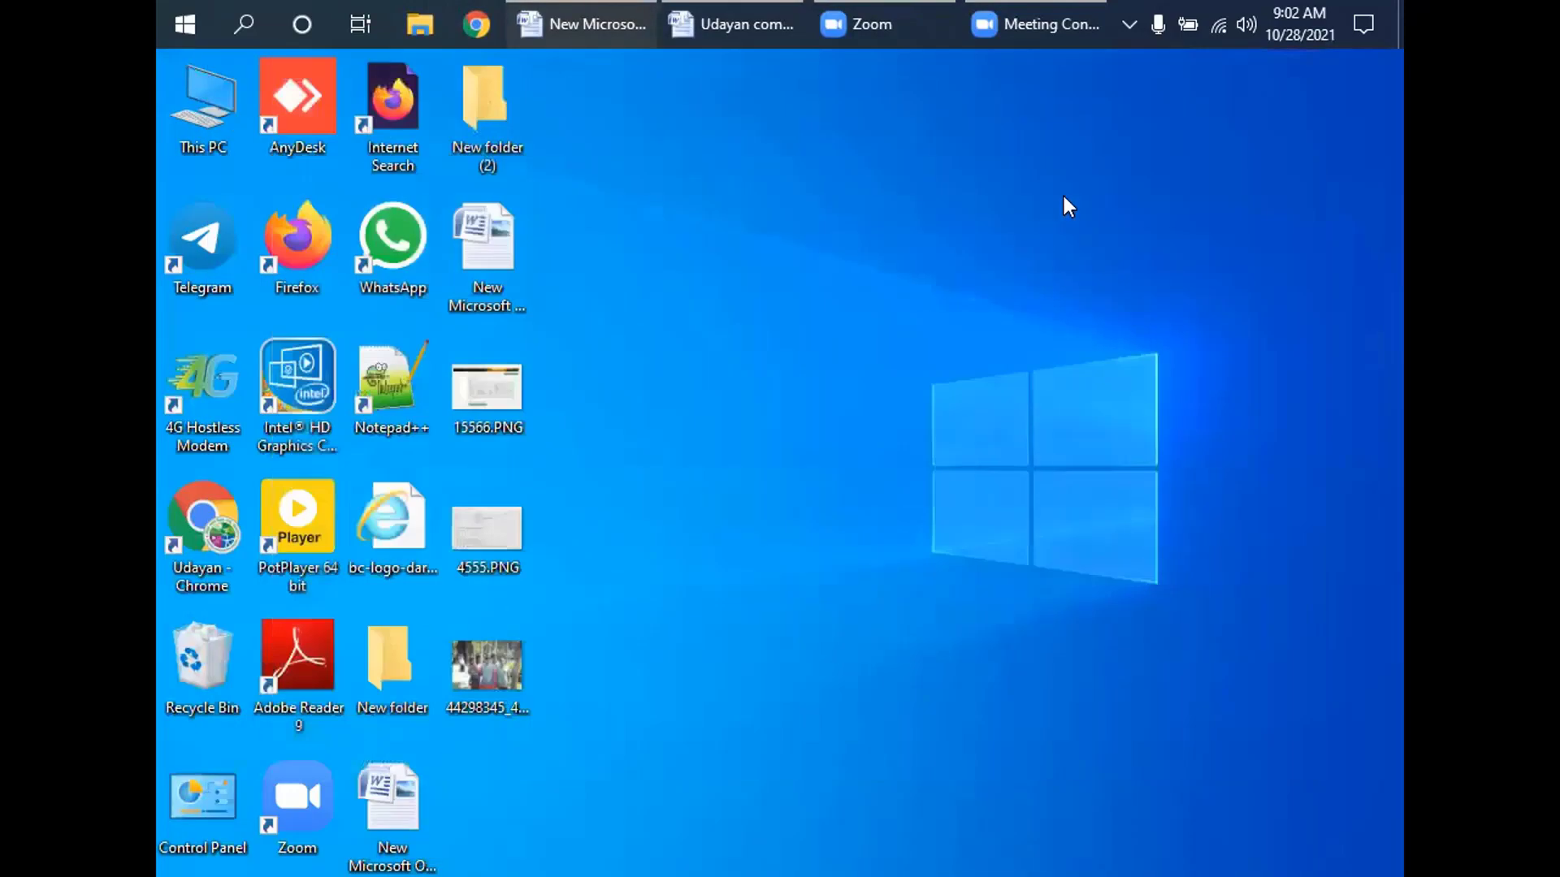
pyautogui.rightClick(1068, 207)
pyautogui.click(1109, 261)
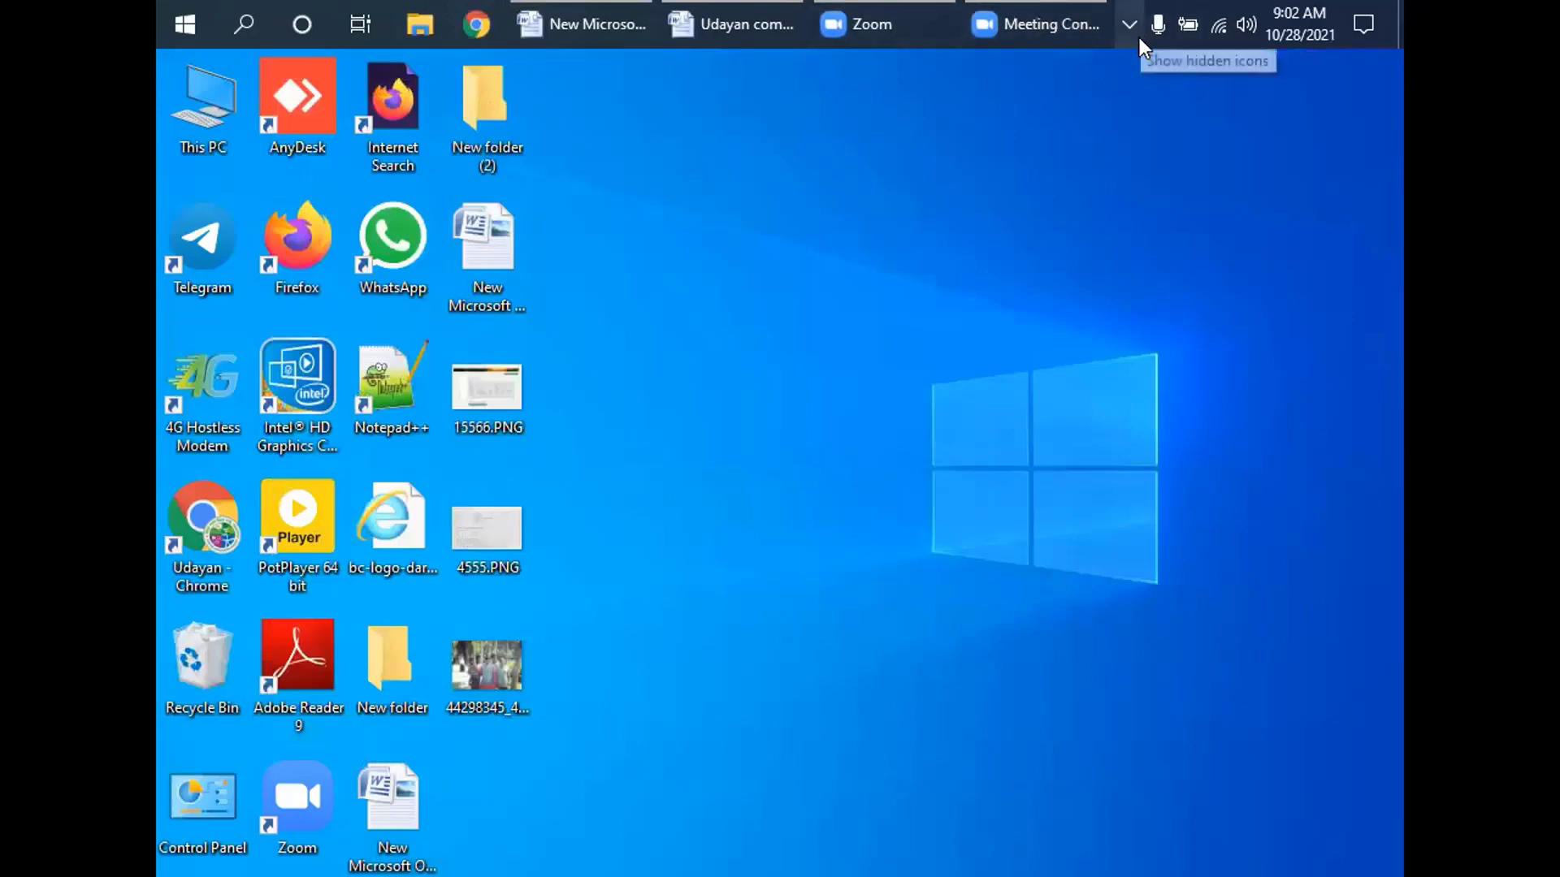
pyautogui.rightClick(1134, 11)
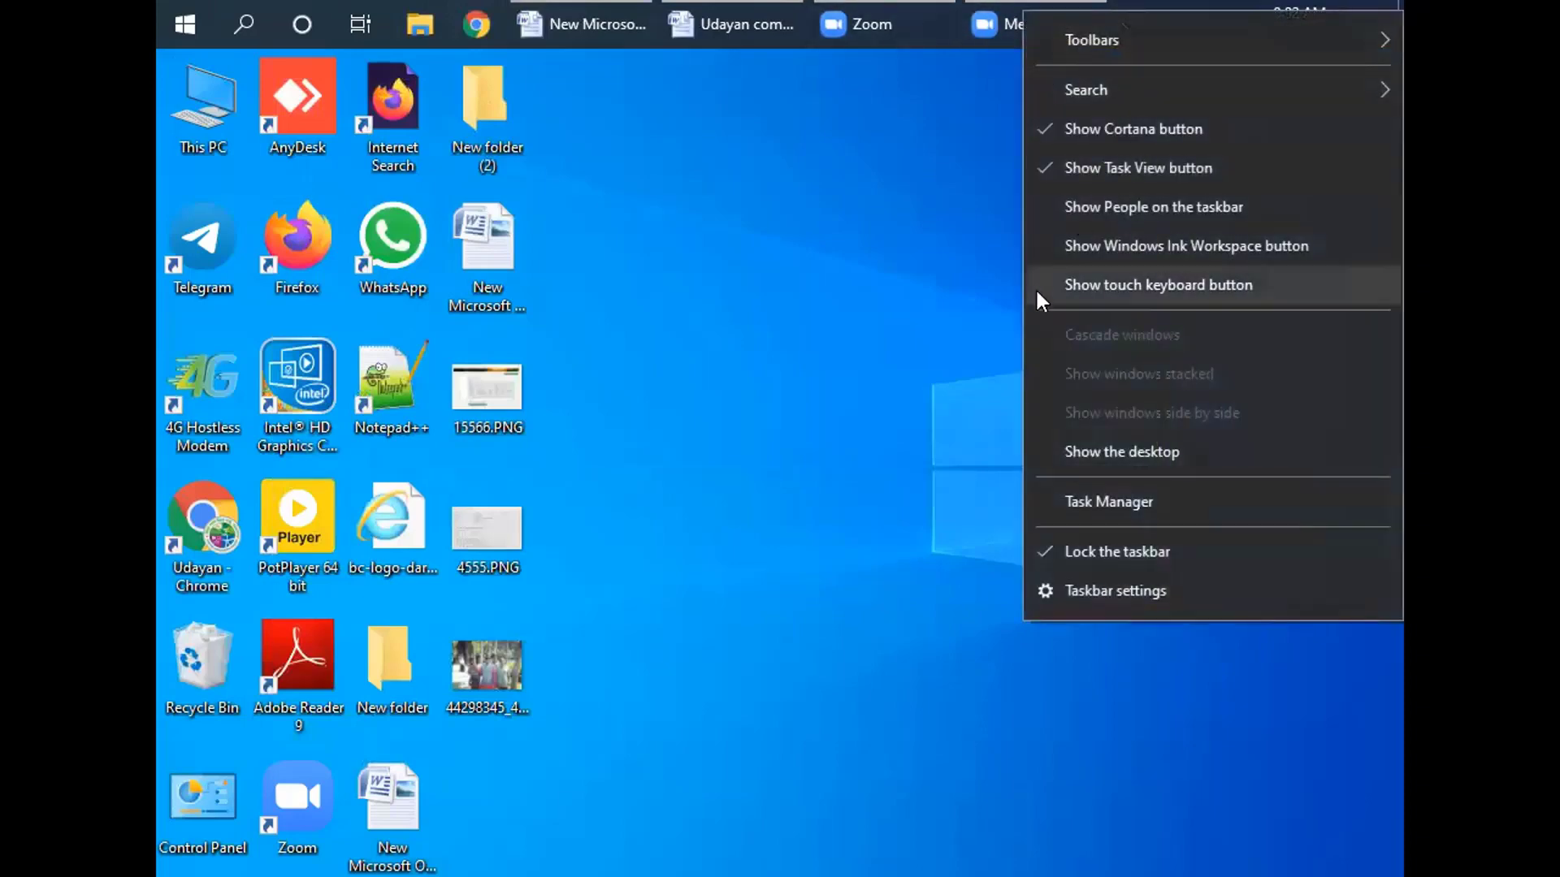
pyautogui.click(1153, 502)
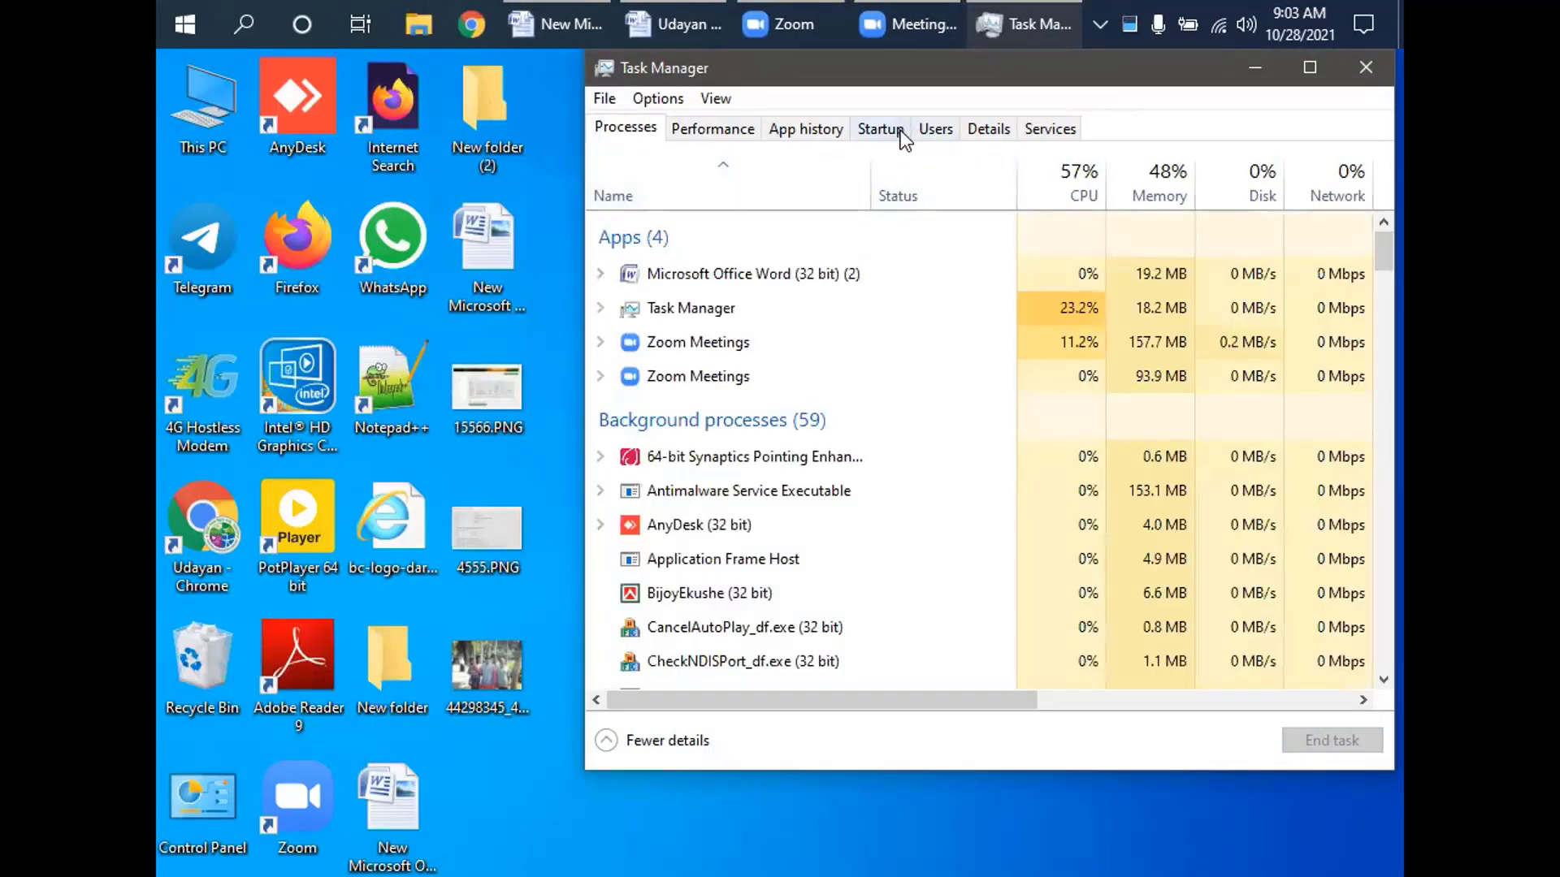
pyautogui.click(886, 135)
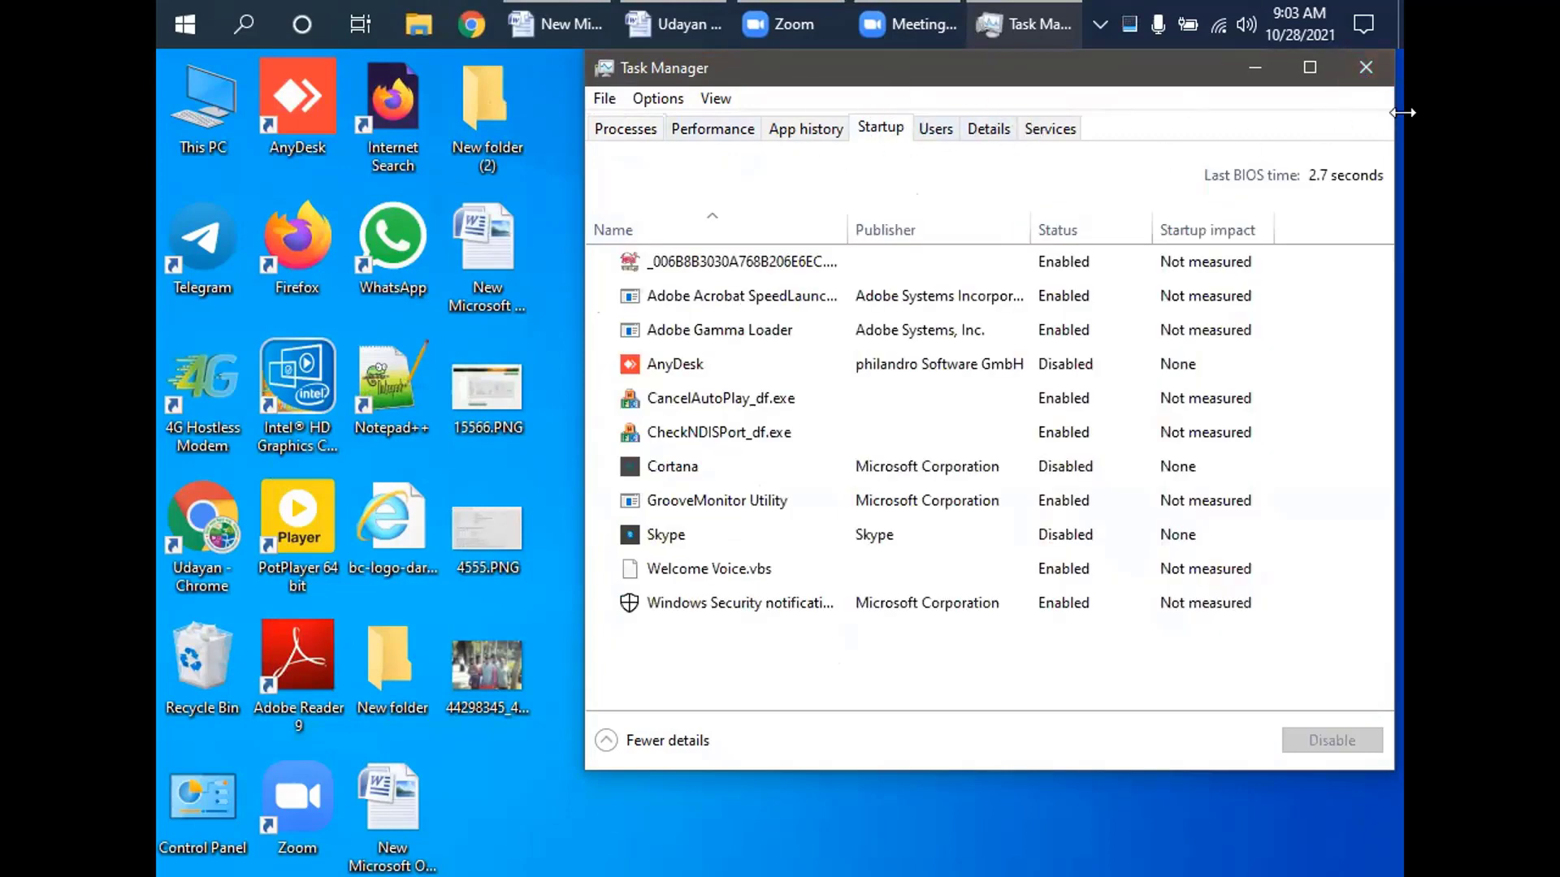
pyautogui.click(1381, 75)
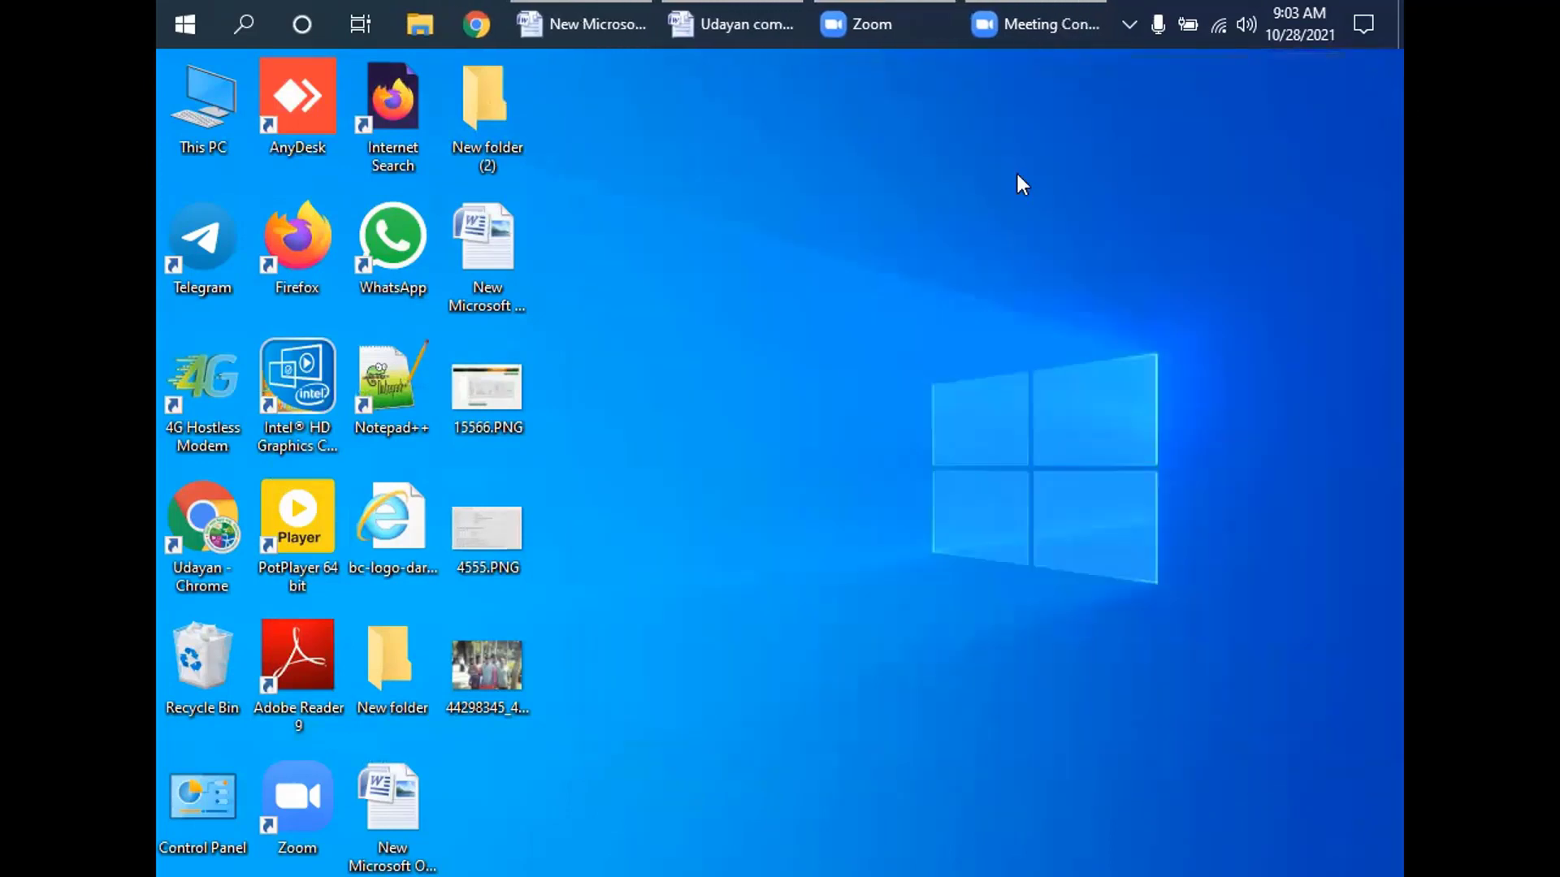
pyautogui.rightClick(1008, 159)
pyautogui.click(1074, 233)
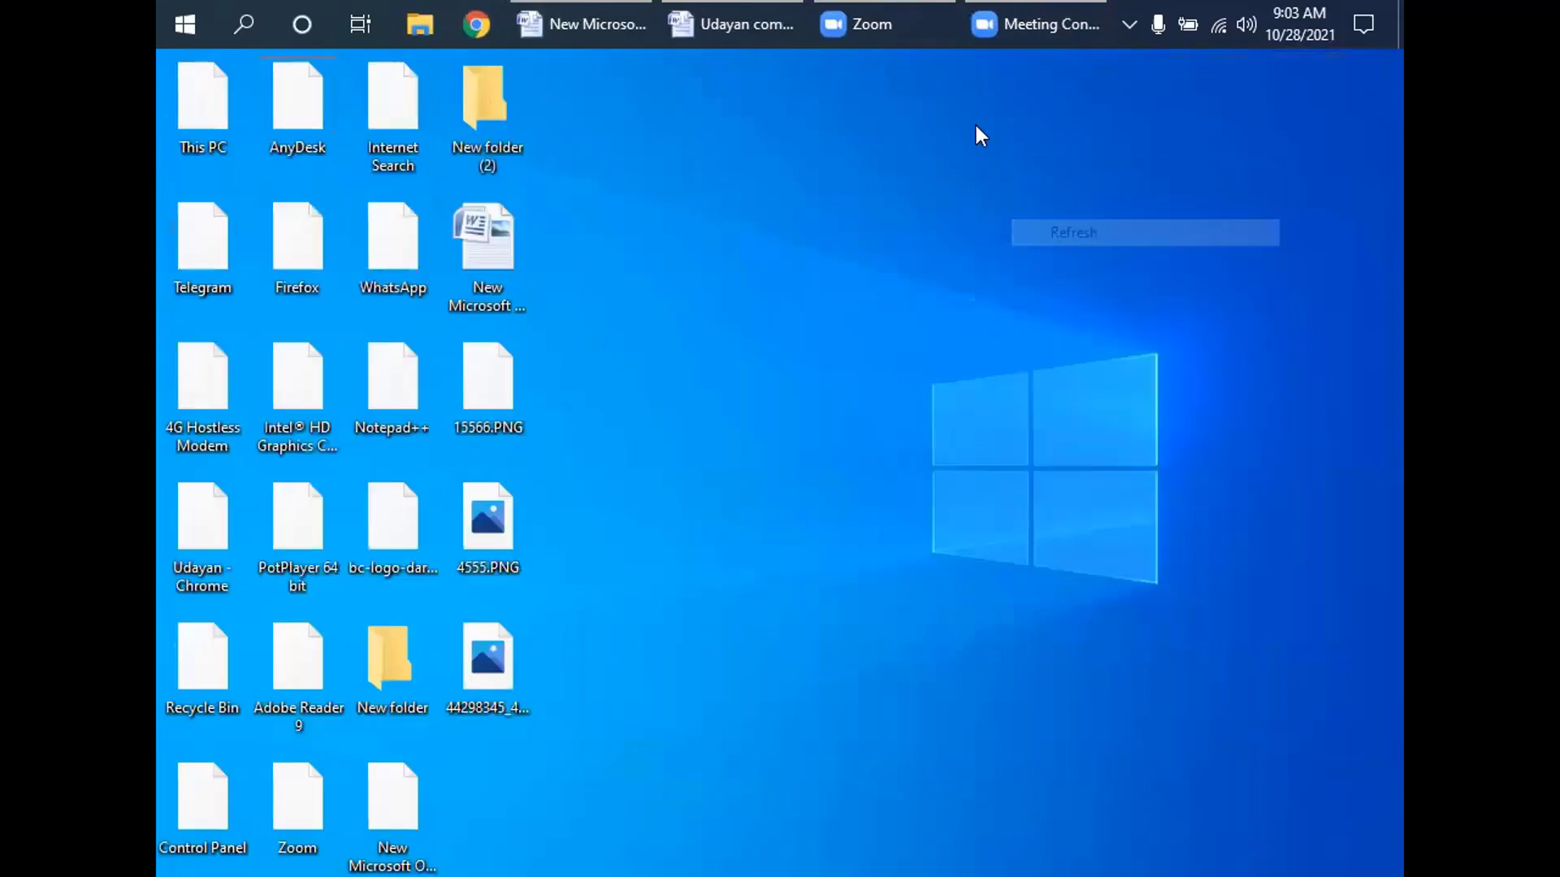
pyautogui.click(621, 33)
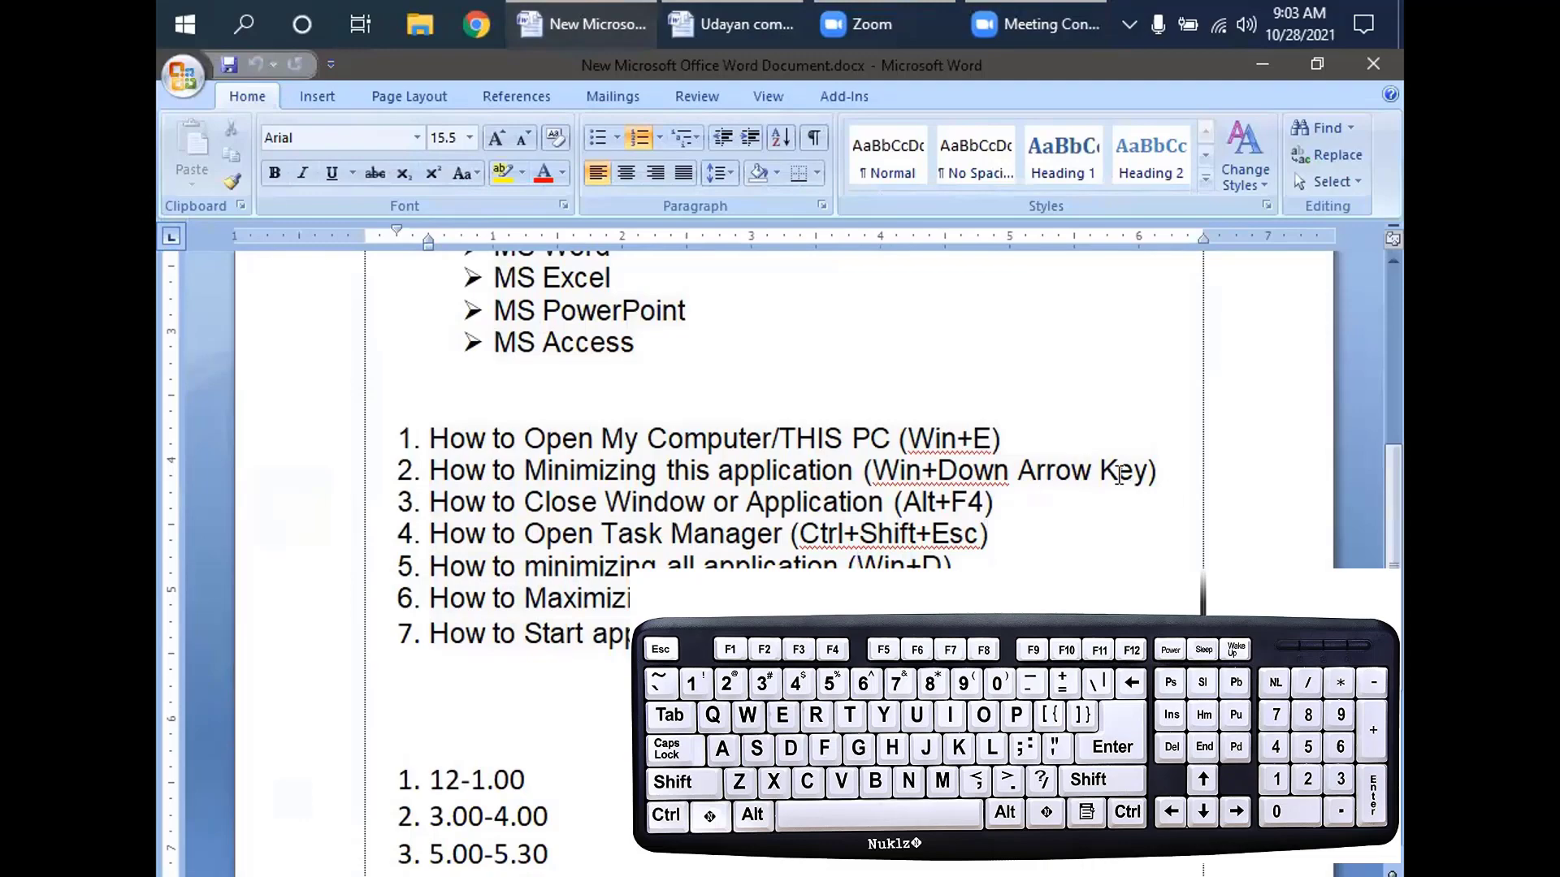
pyautogui.click(1261, 70)
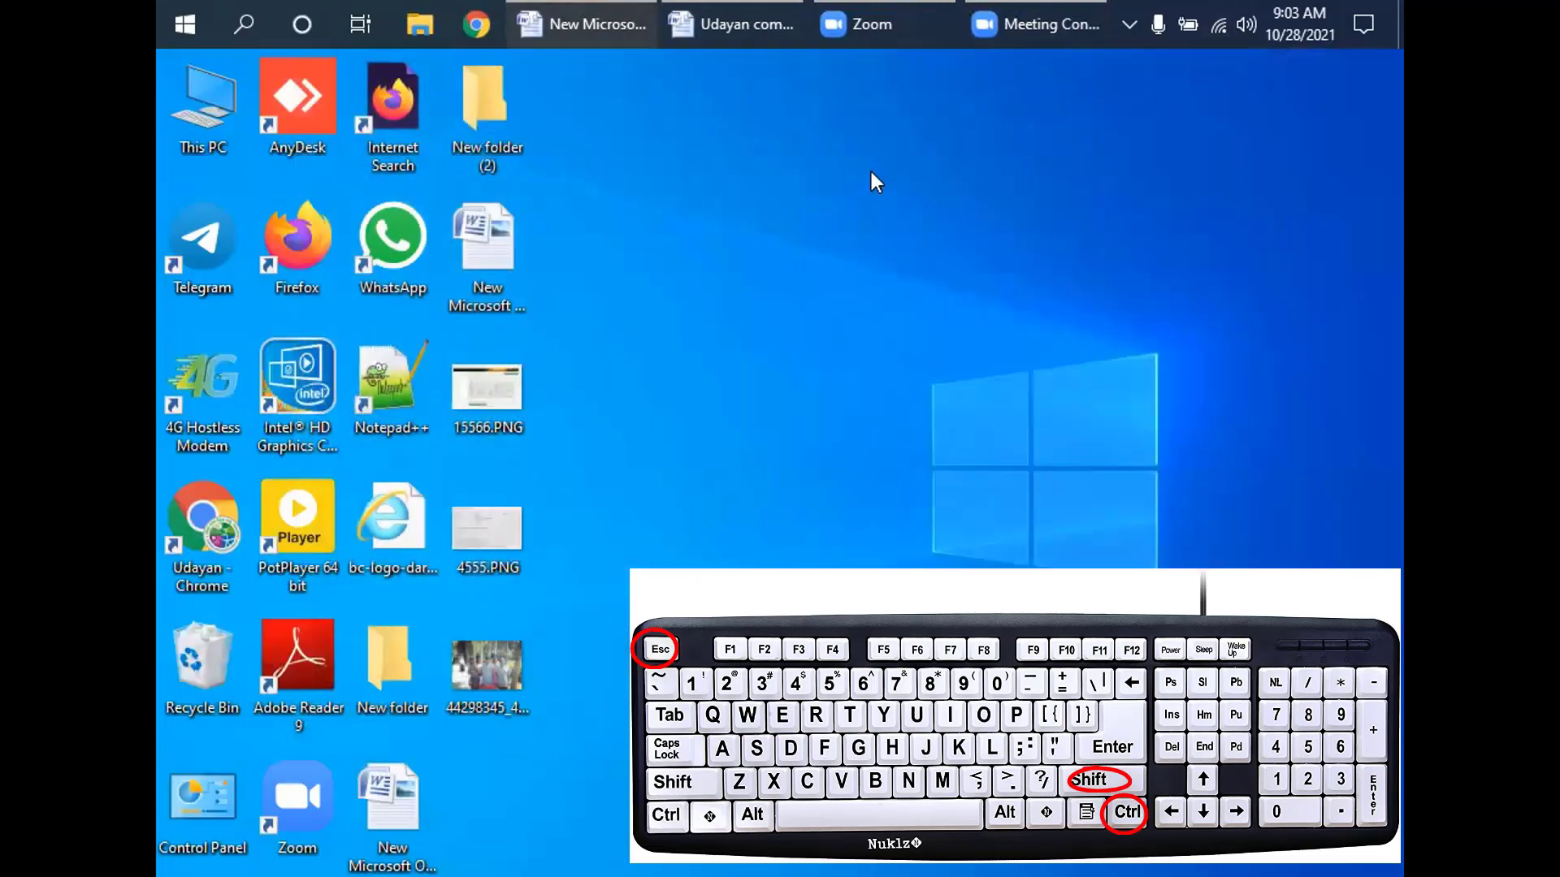
pyautogui.rightClick(871, 172)
pyautogui.click(974, 247)
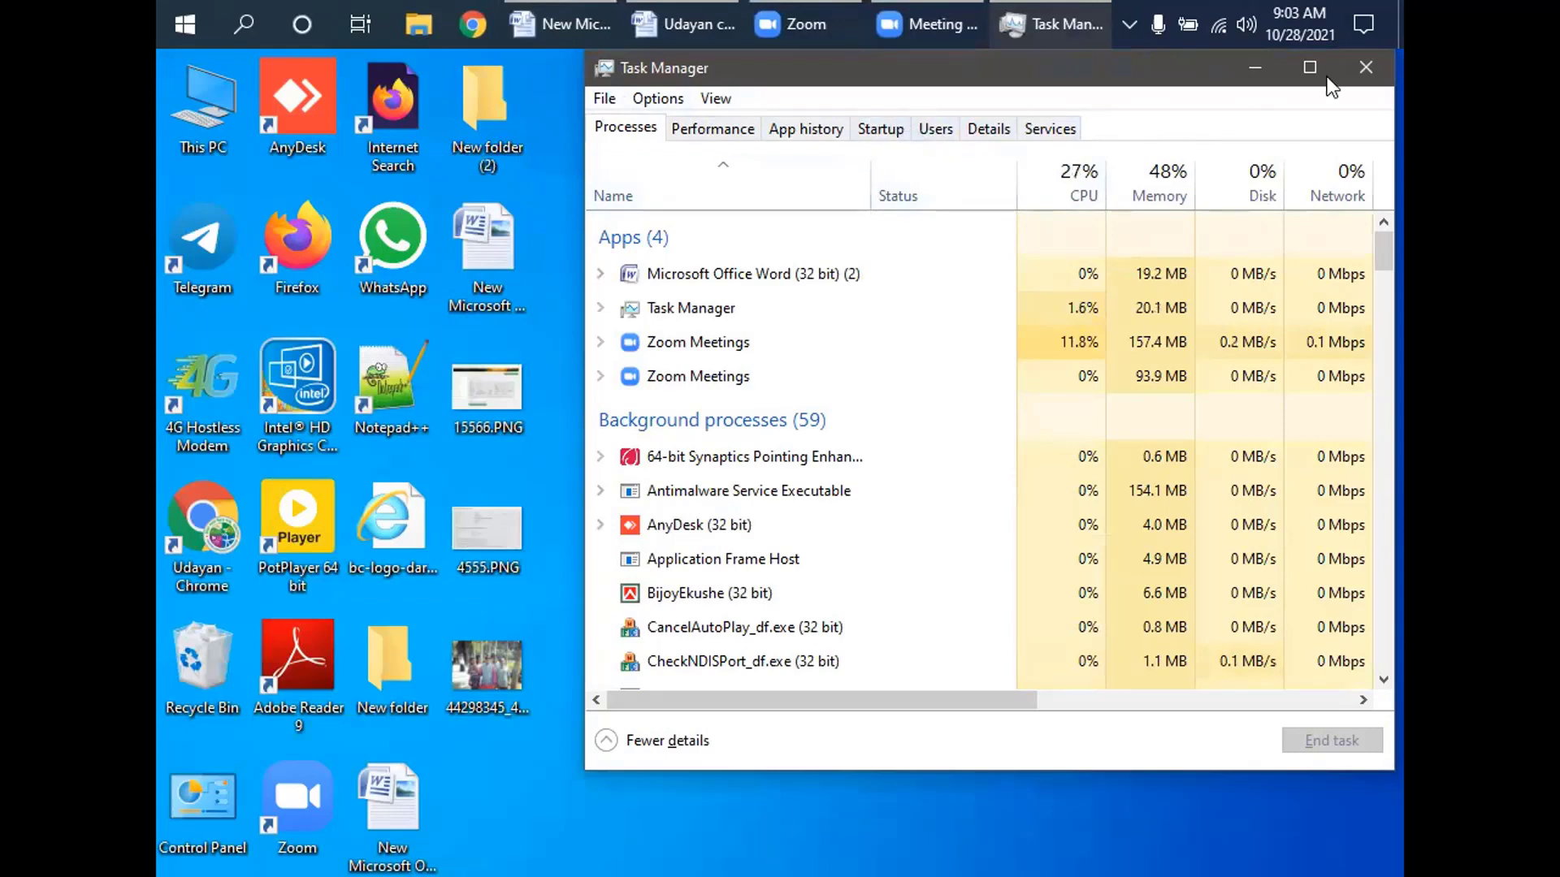
pyautogui.click(1378, 77)
pyautogui.click(621, 42)
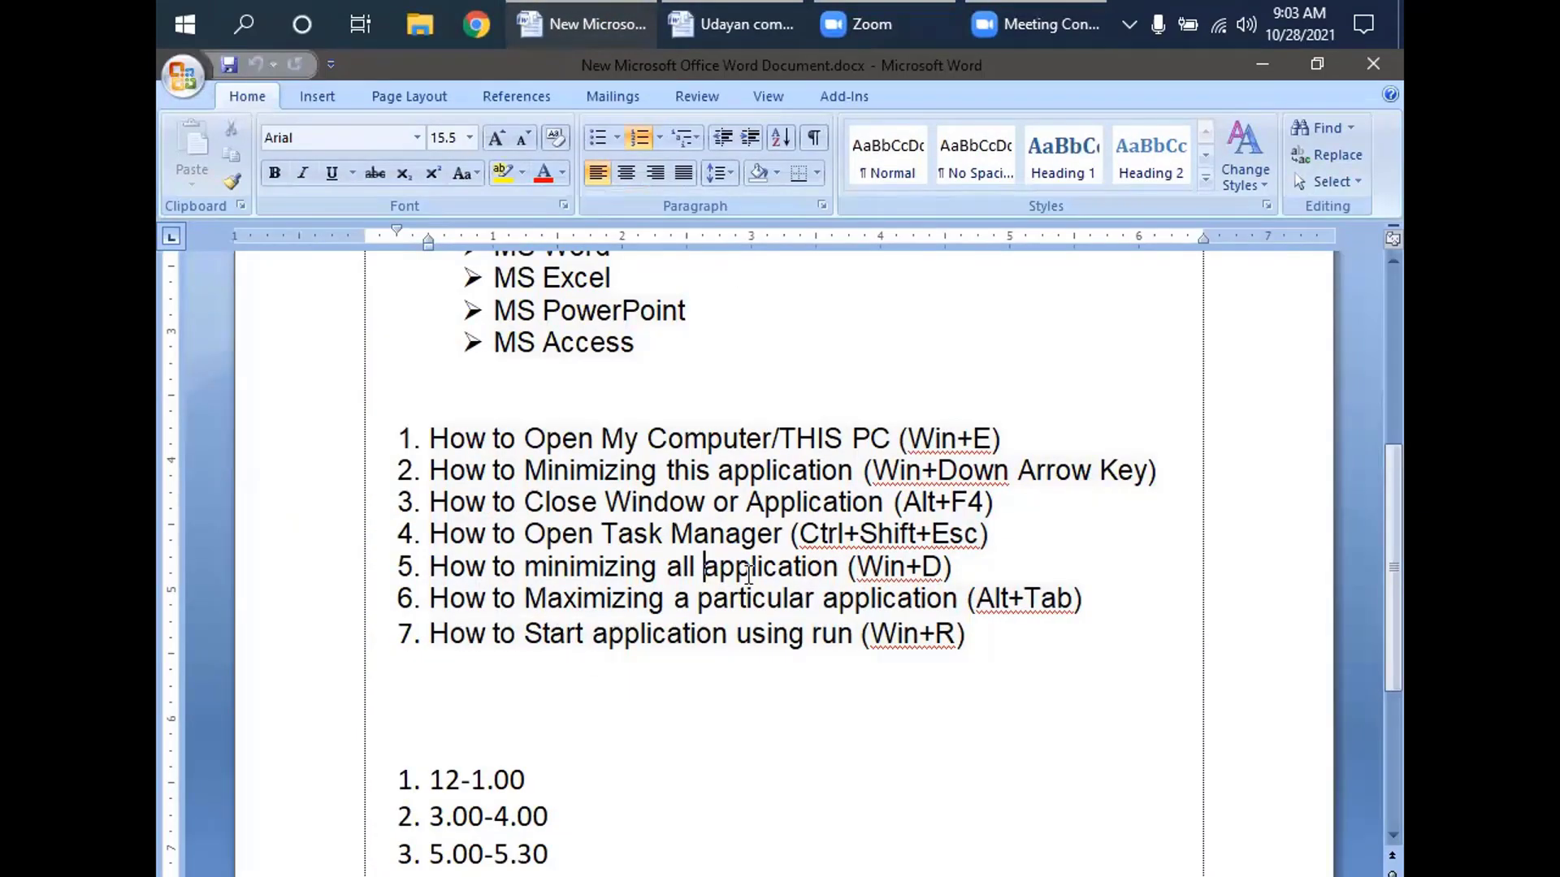
pyautogui.click(990, 573)
pyautogui.moveTo(990, 572); pyautogui.dragTo(524, 569)
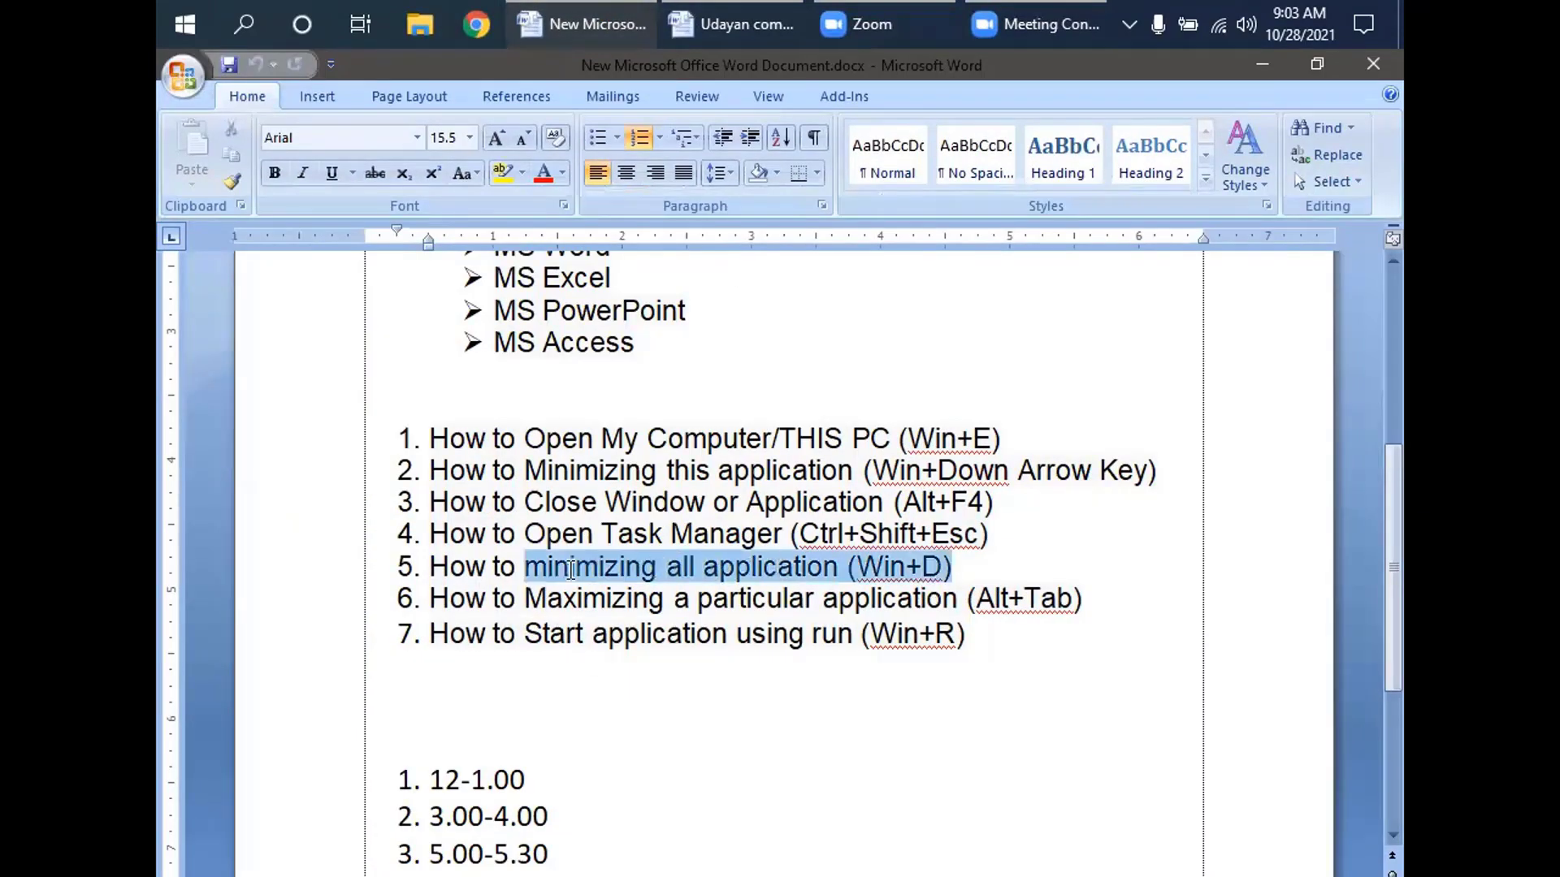
pyautogui.click(684, 567)
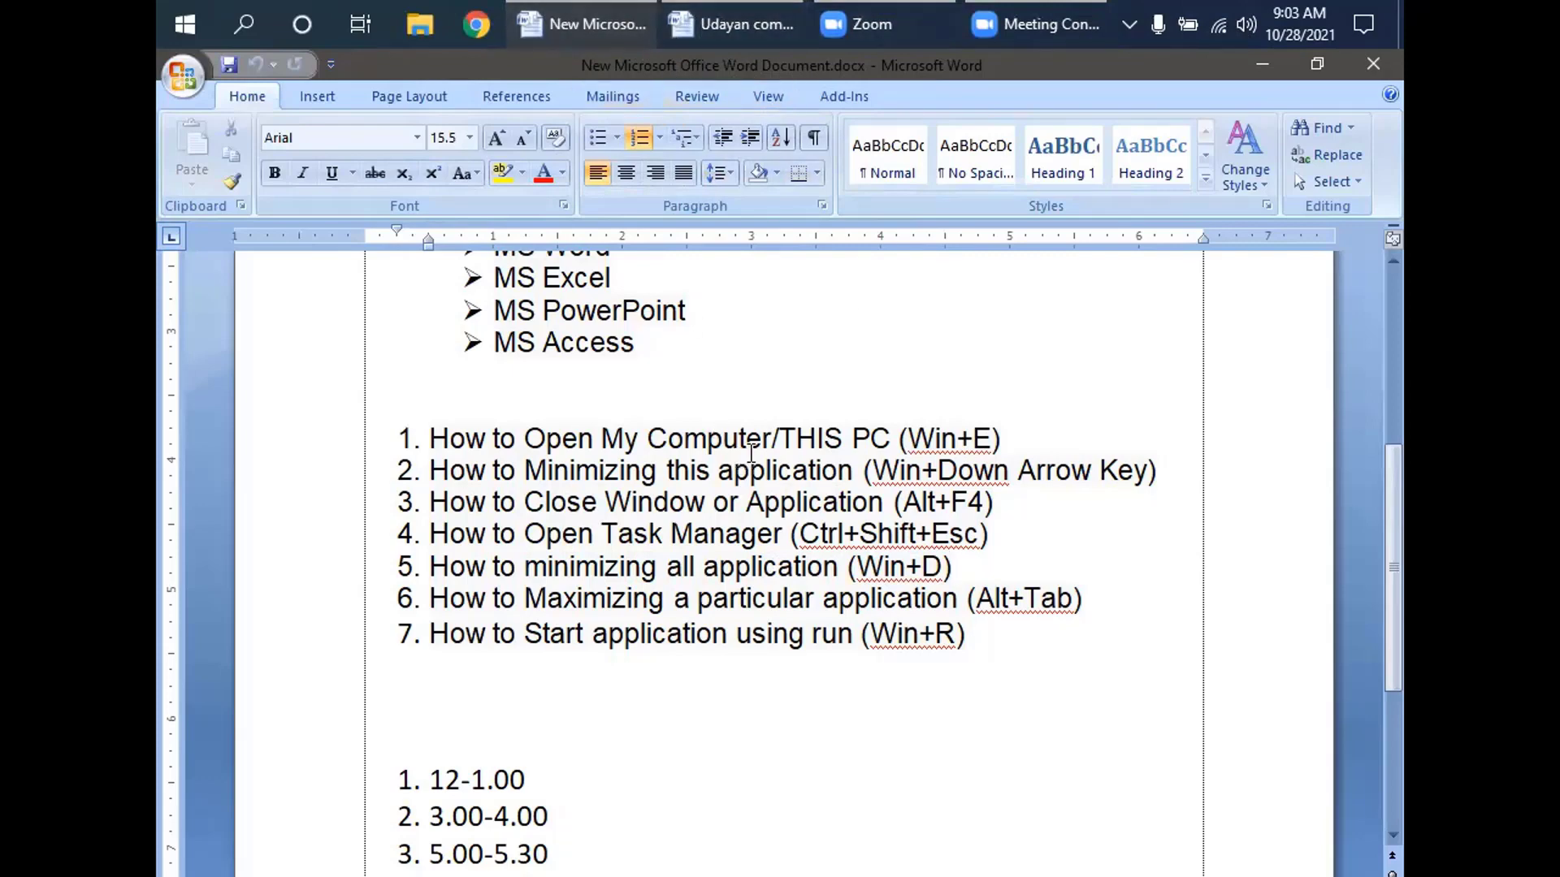
pyautogui.moveTo(954, 566); pyautogui.dragTo(524, 566)
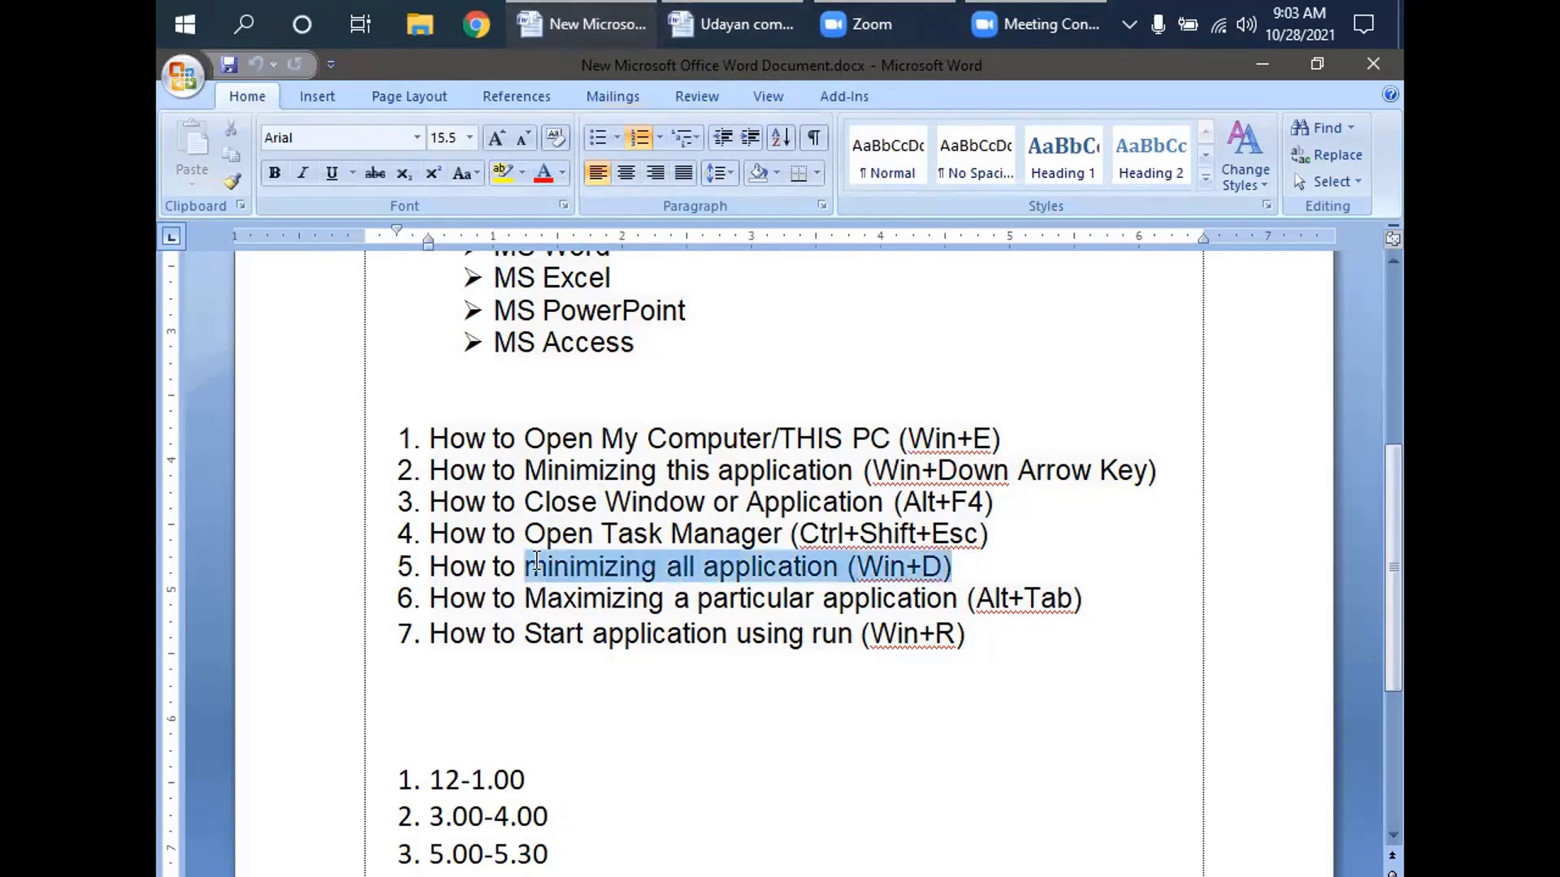
pyautogui.click(957, 598)
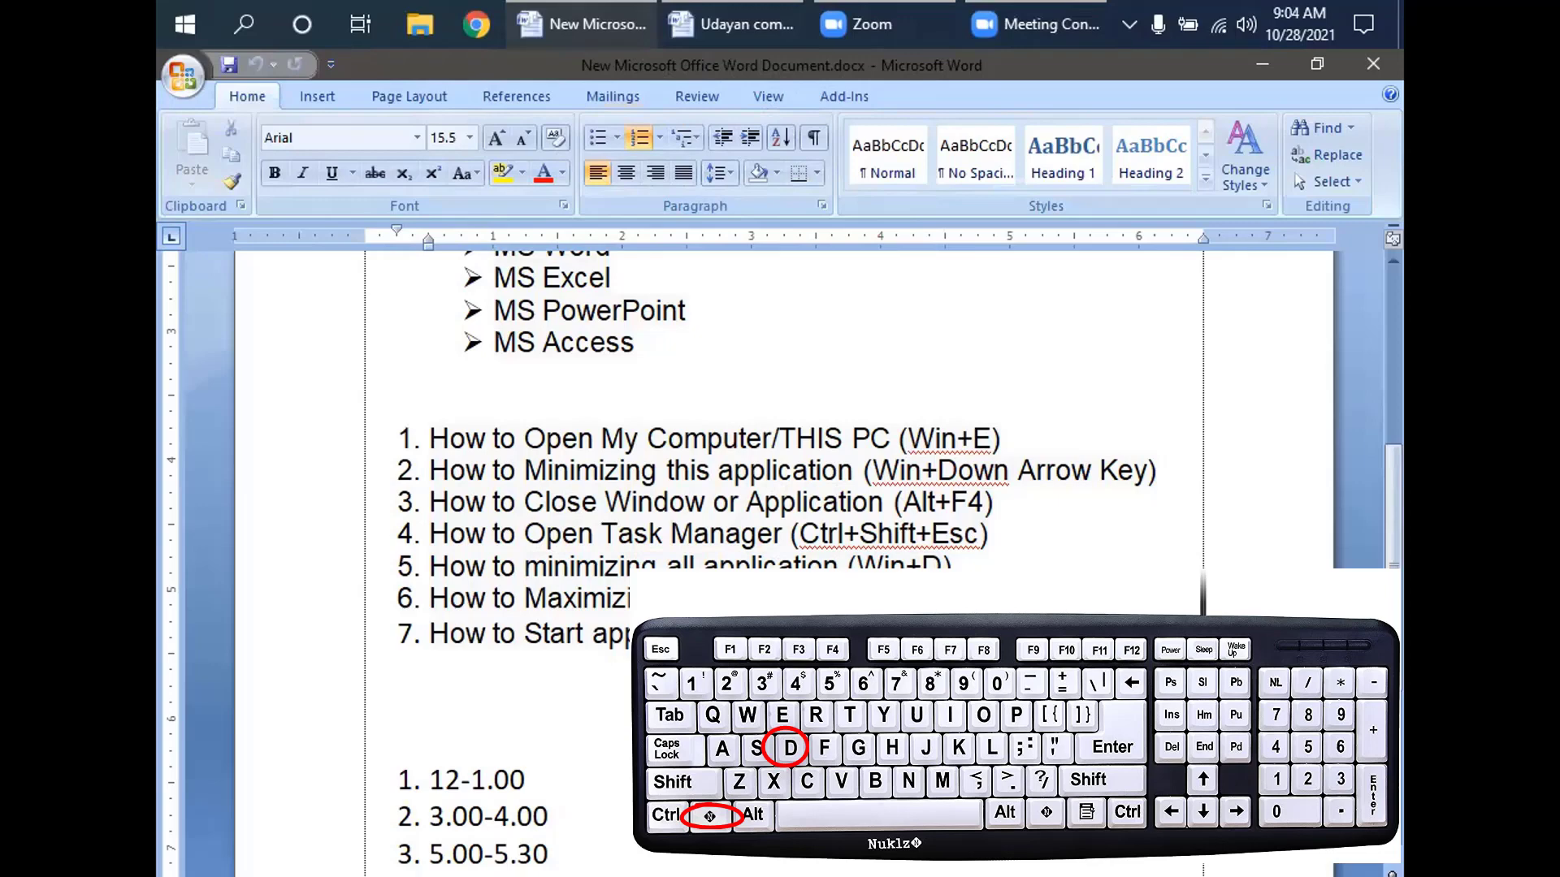
pyautogui.press('super+d')
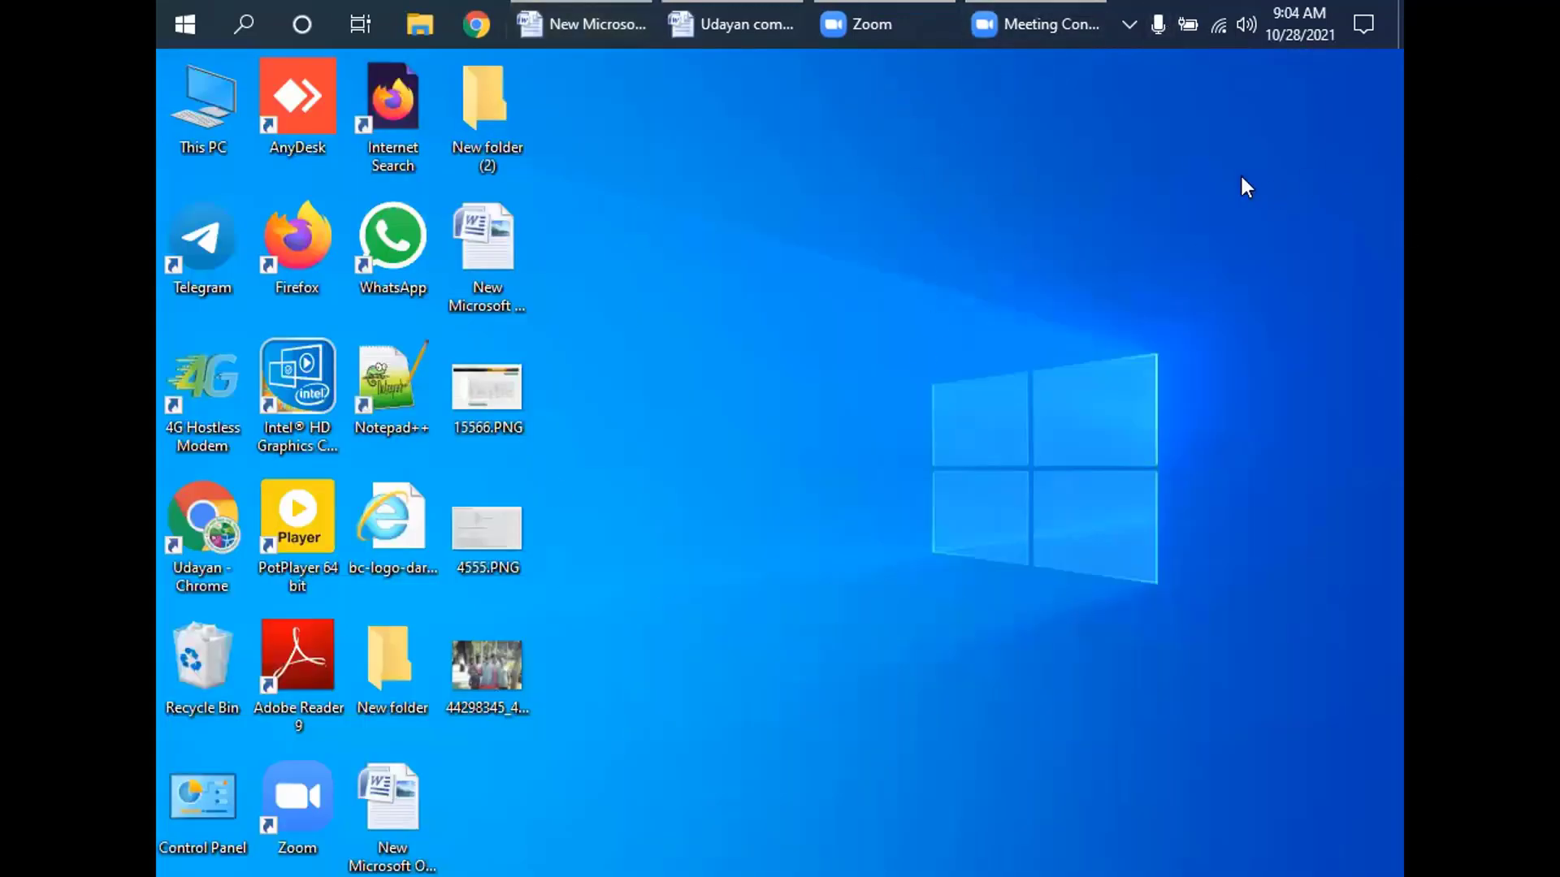
pyautogui.rightClick(1172, 173)
pyautogui.click(1225, 246)
pyautogui.rightClick(1015, 144)
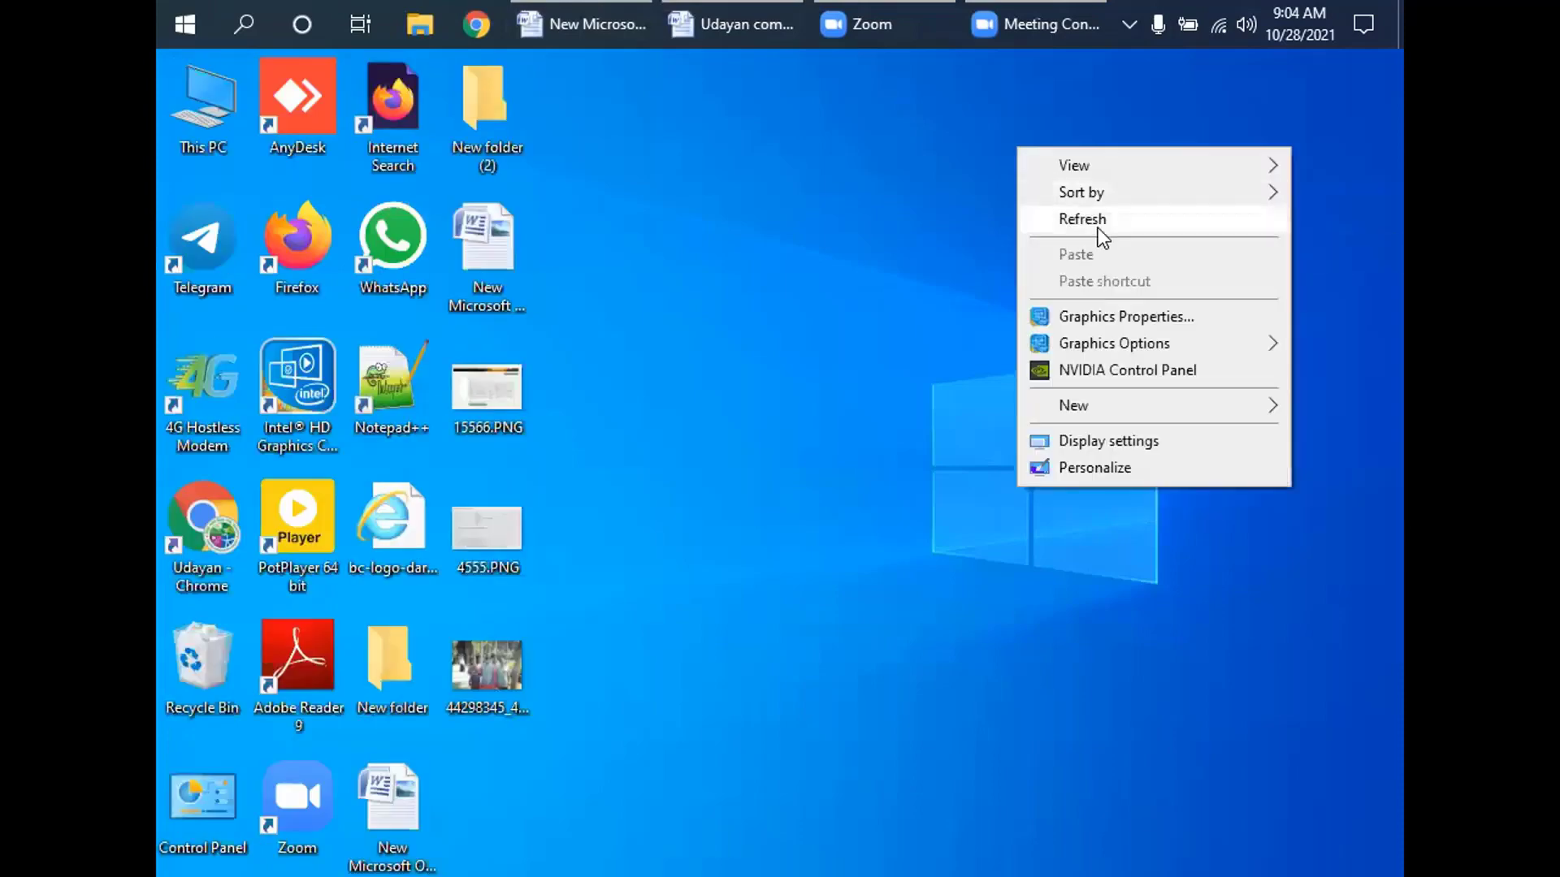
pyautogui.click(1098, 221)
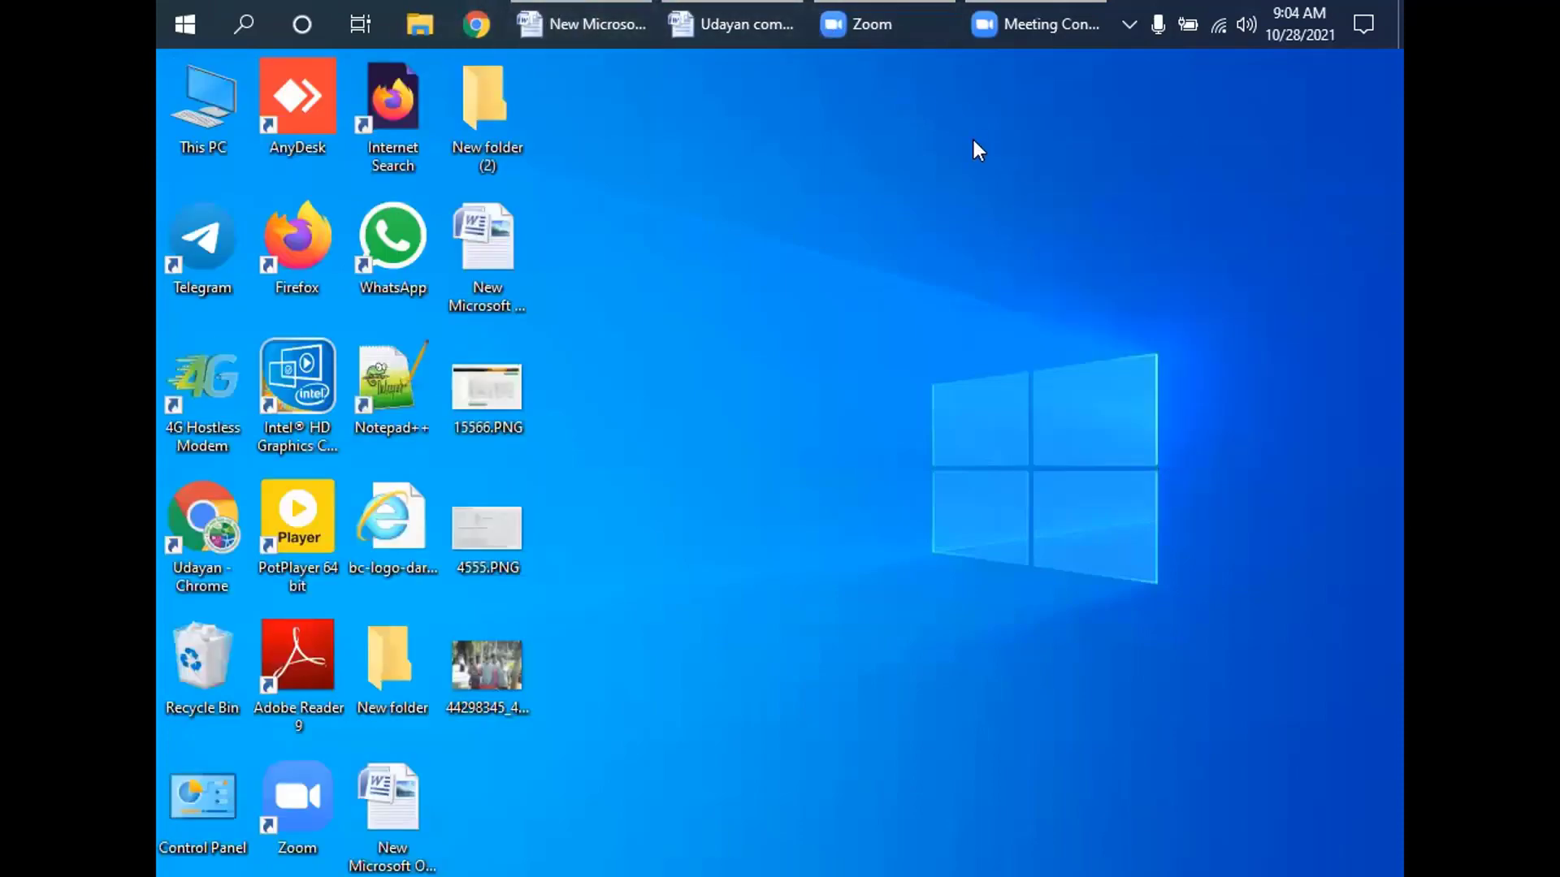
pyautogui.rightClick(973, 139)
pyautogui.click(1047, 218)
pyautogui.click(578, 33)
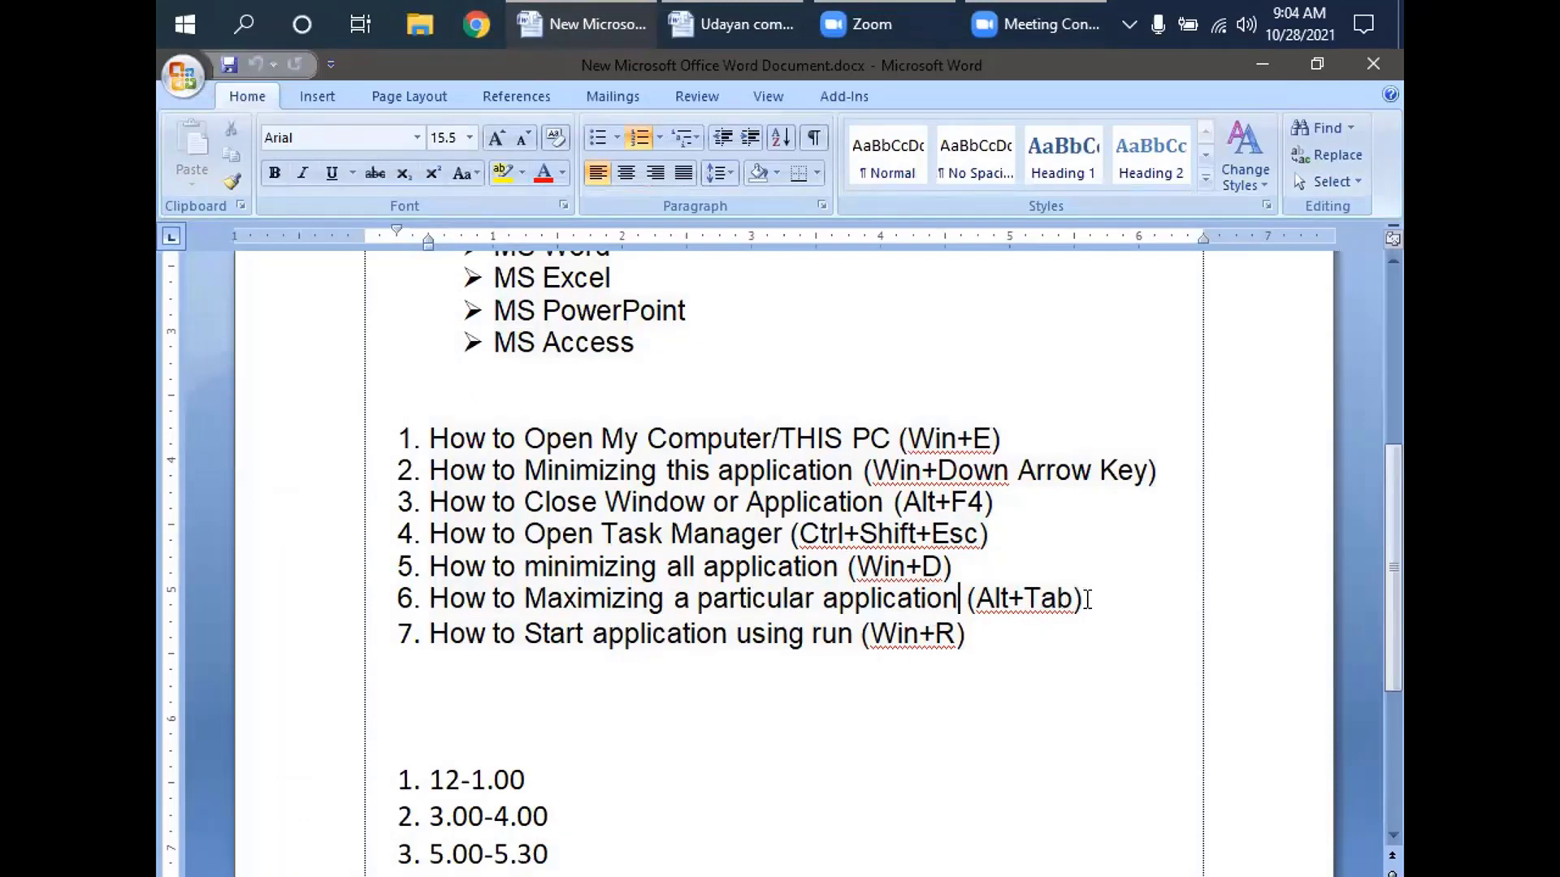
pyautogui.moveTo(1087, 598); pyautogui.dragTo(630, 611)
pyautogui.click(628, 606)
pyautogui.moveTo(1087, 599); pyautogui.dragTo(707, 602)
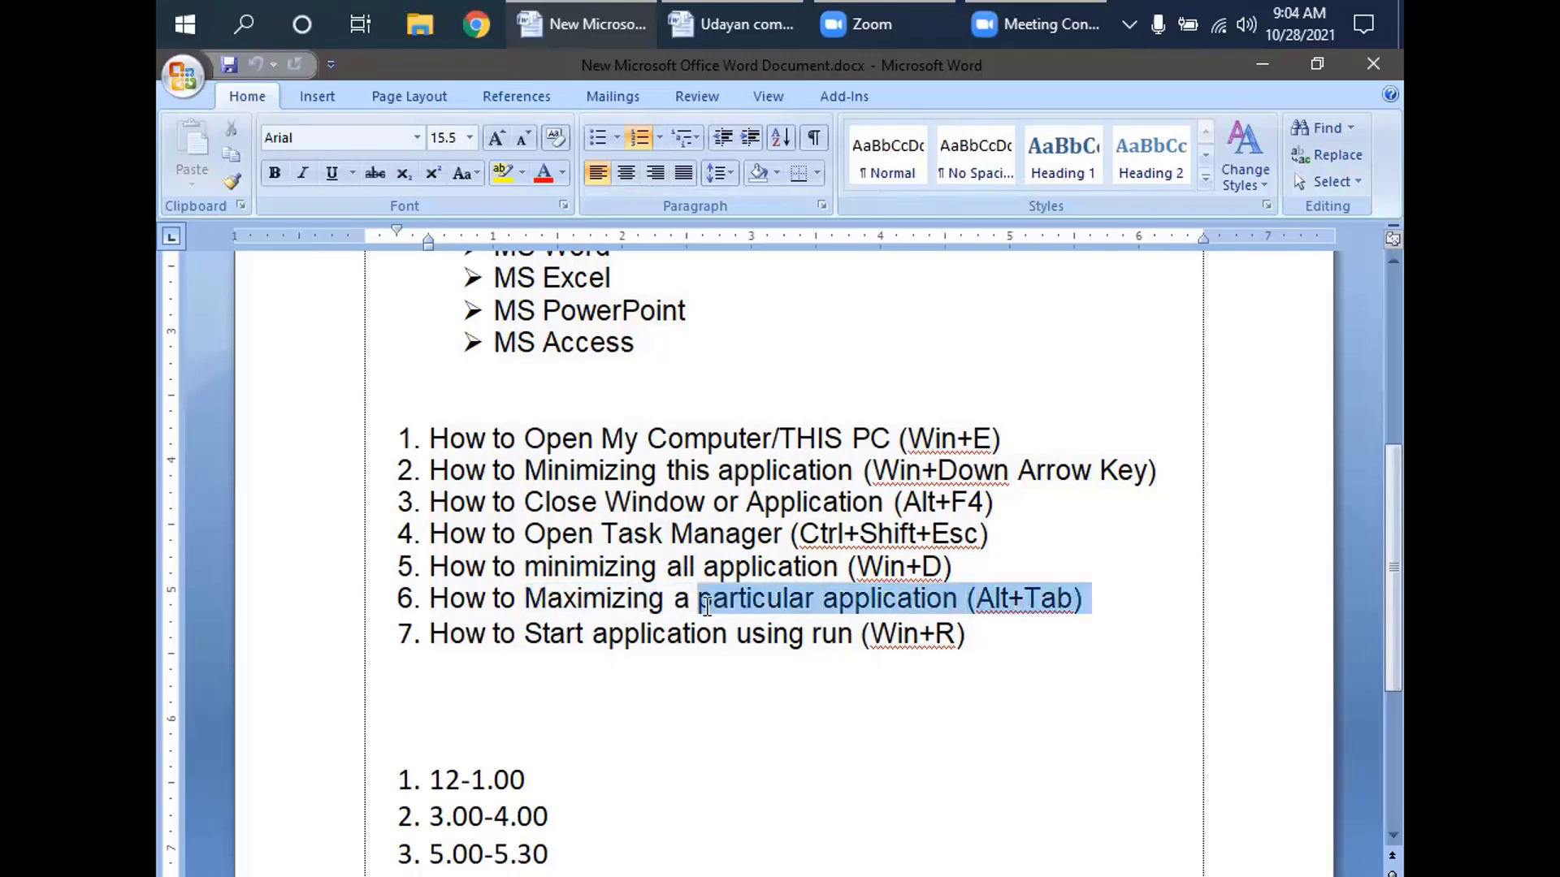
pyautogui.click(706, 602)
pyautogui.moveTo(1097, 598); pyautogui.dragTo(524, 606)
pyautogui.click(607, 606)
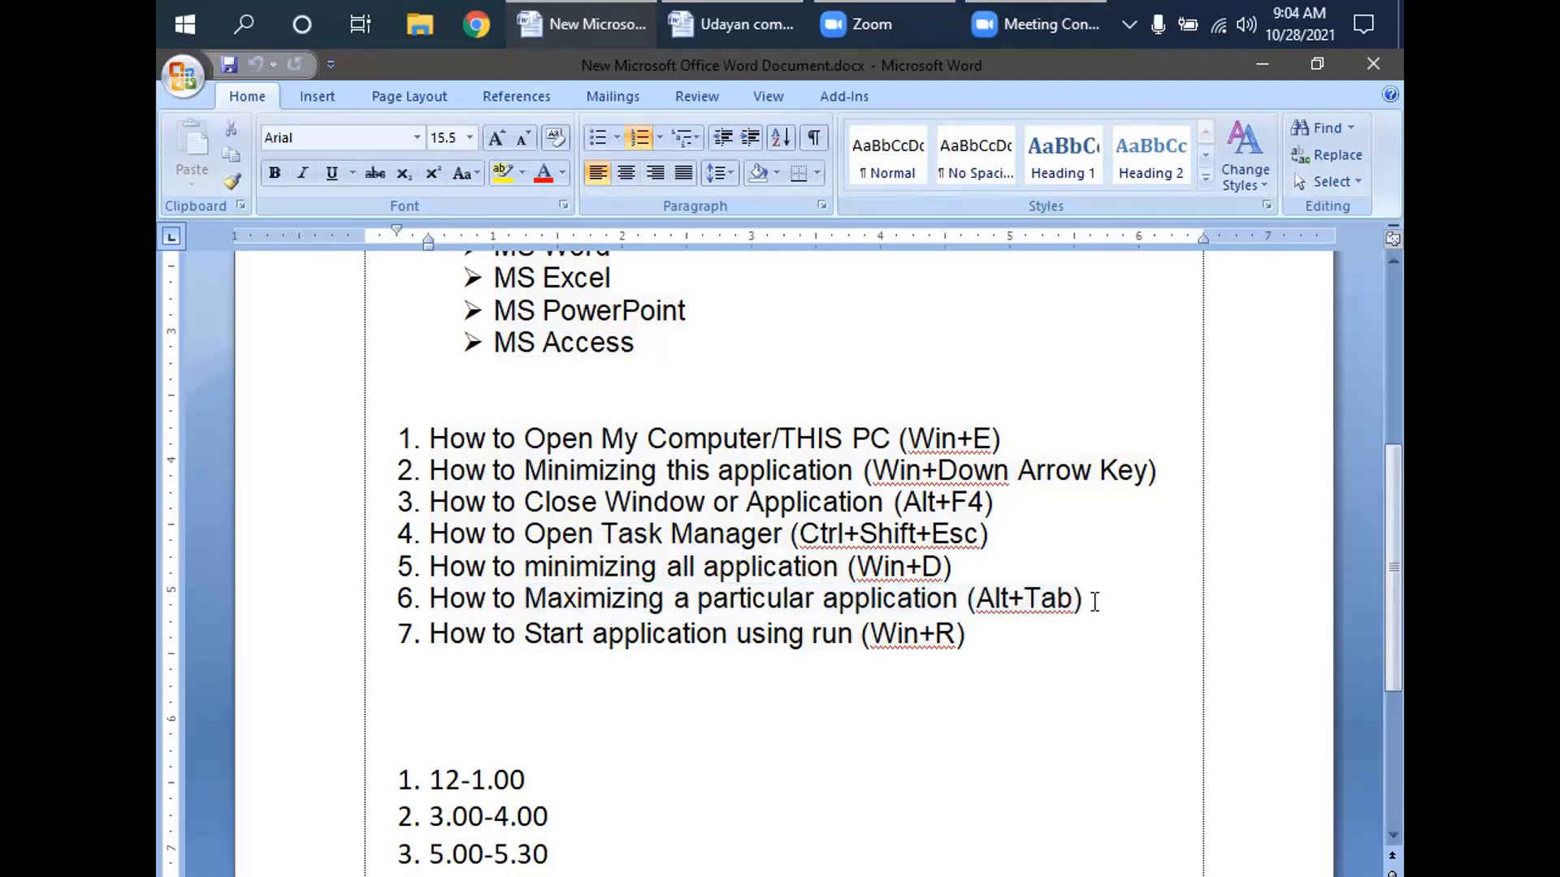
pyautogui.moveTo(1092, 598)
pyautogui.mouseDown()
pyautogui.moveTo(696, 599)
pyautogui.moveTo(658, 615)
pyautogui.mouseUp()
pyautogui.click(681, 615)
pyautogui.click(1099, 605)
pyautogui.moveTo(1098, 605); pyautogui.dragTo(862, 605)
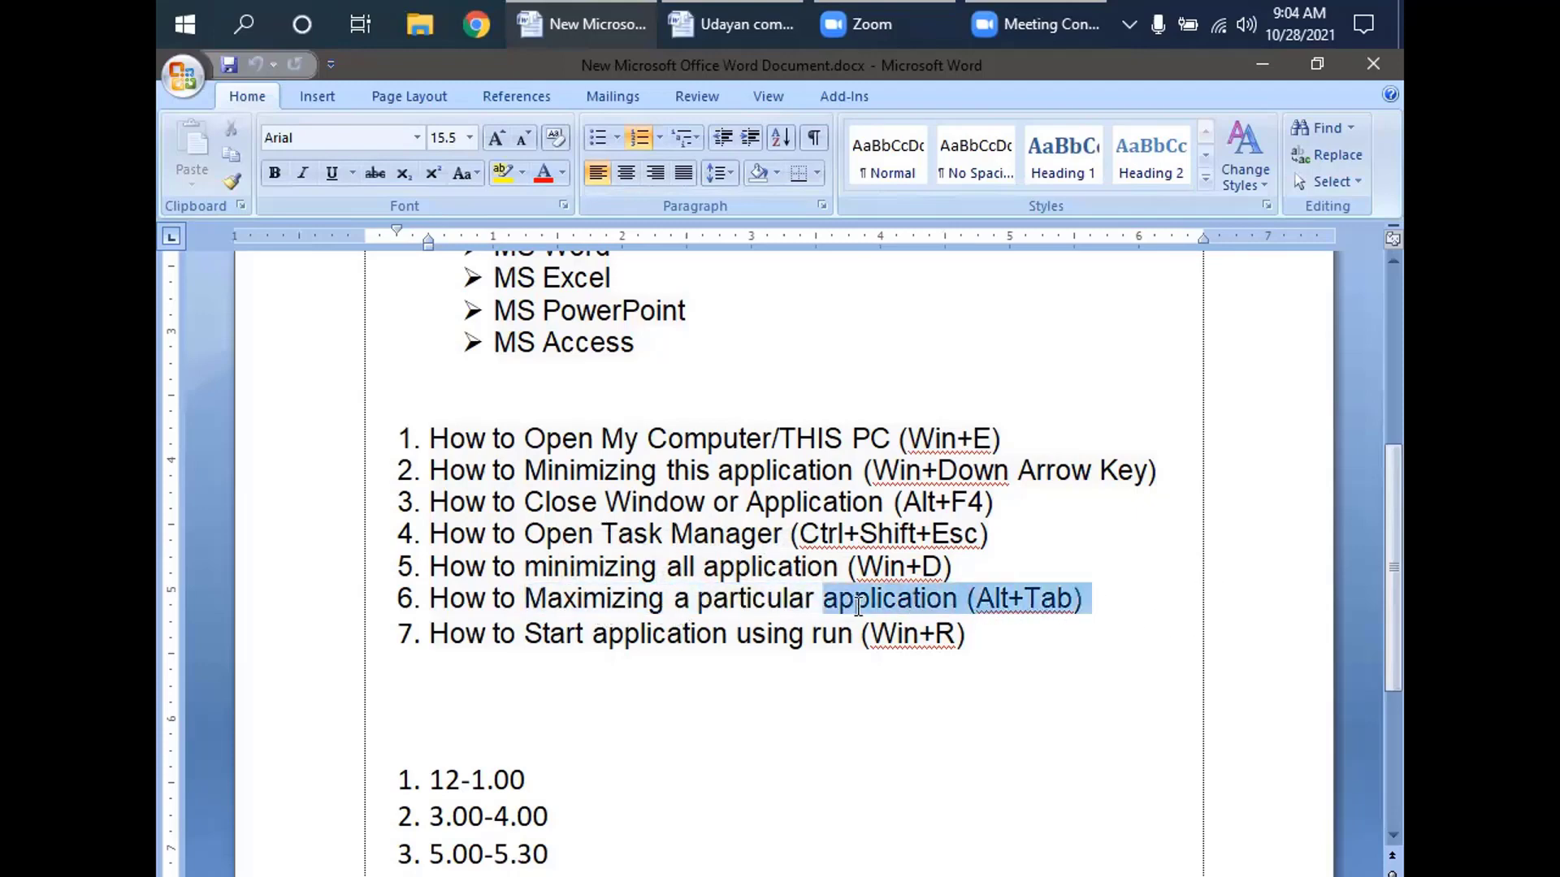
pyautogui.click(865, 605)
pyautogui.click(1080, 602)
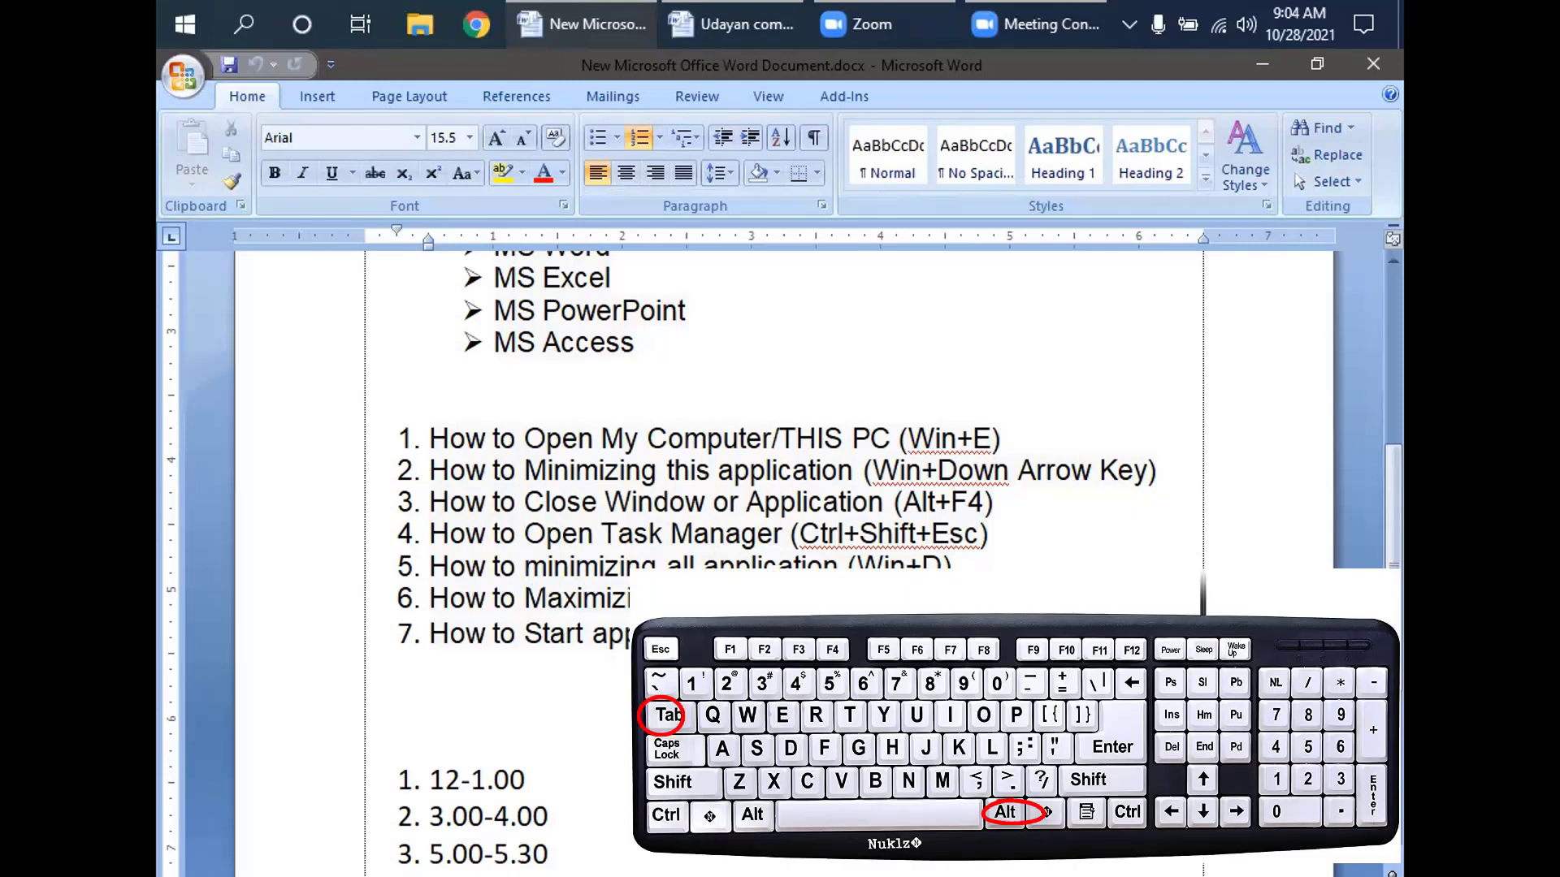
pyautogui.hotkey('alt', 'Tab')
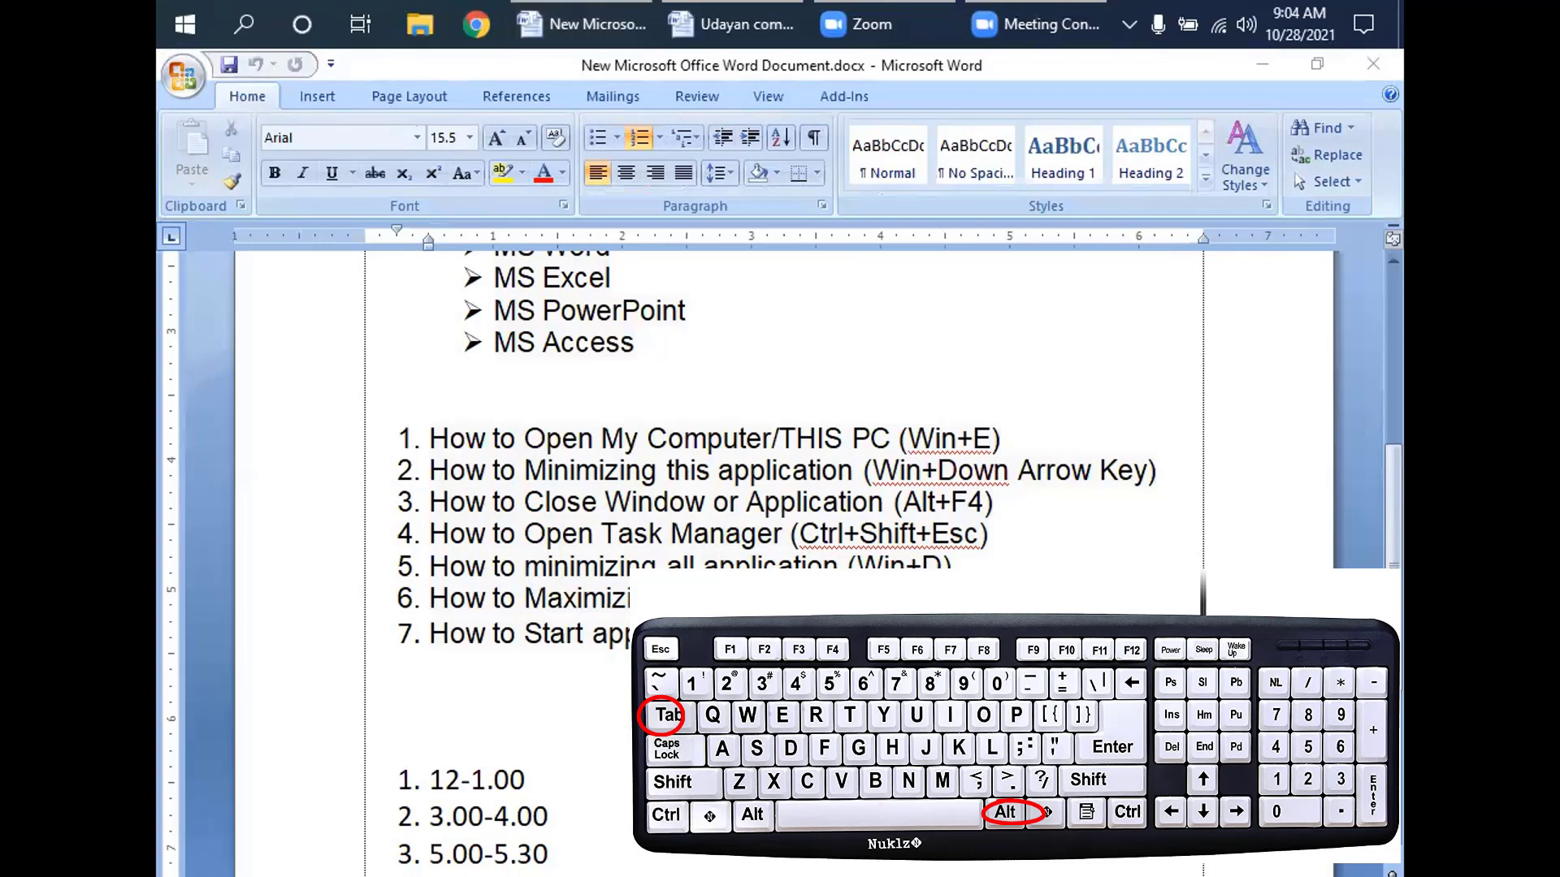
pyautogui.hotkey('alt', 'Tab')
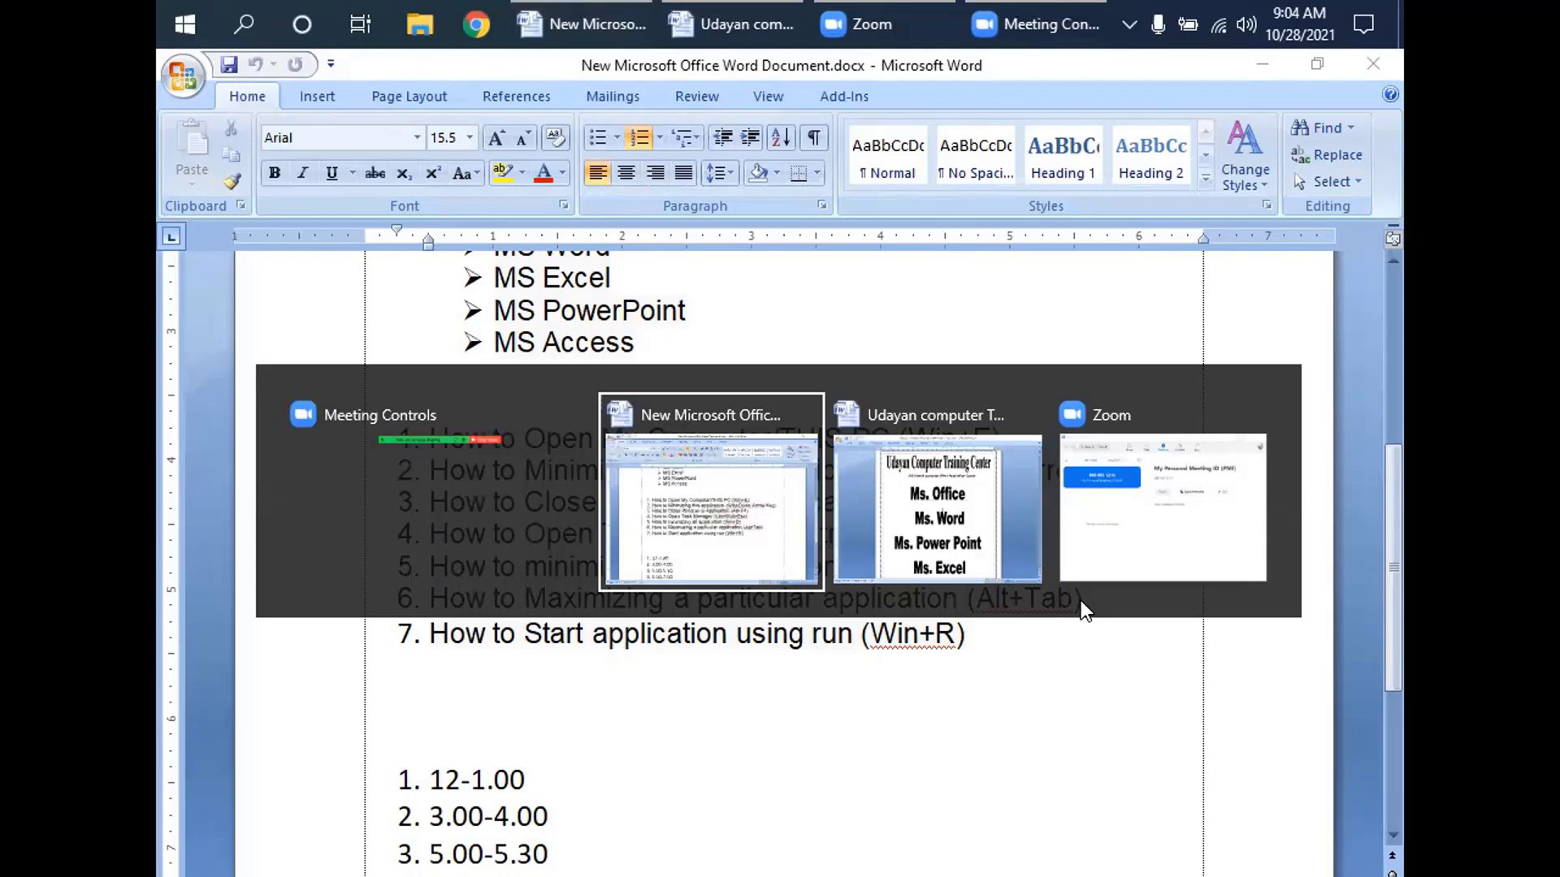
pyautogui.hotkey('alt', 'shift', 'Tab')
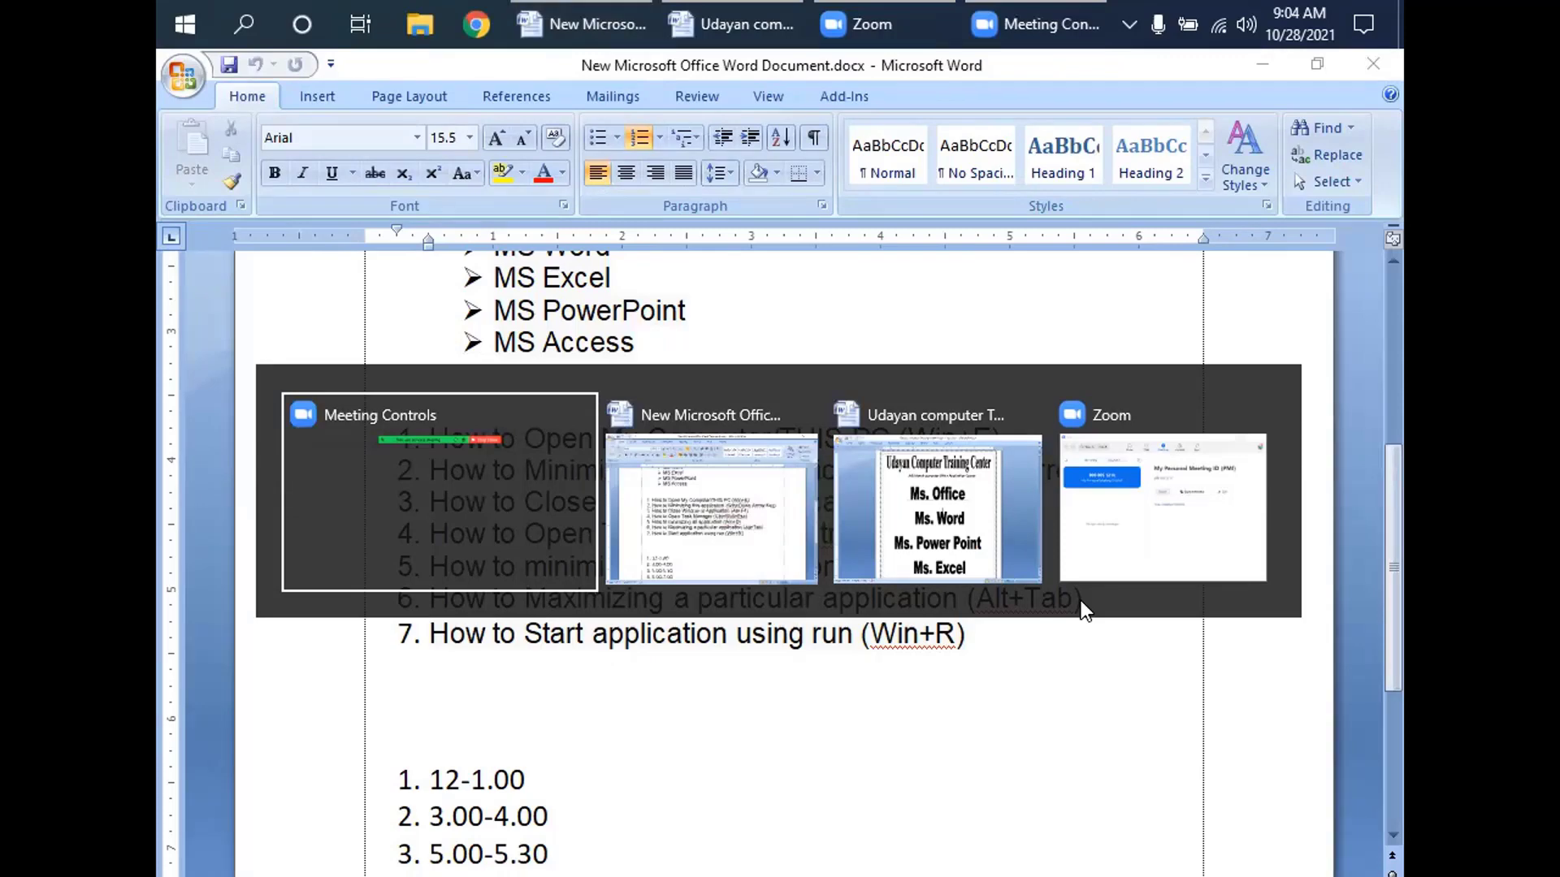
pyautogui.hotkey('alt', 'Tab')
pyautogui.hotkey('alt', 'Tab')
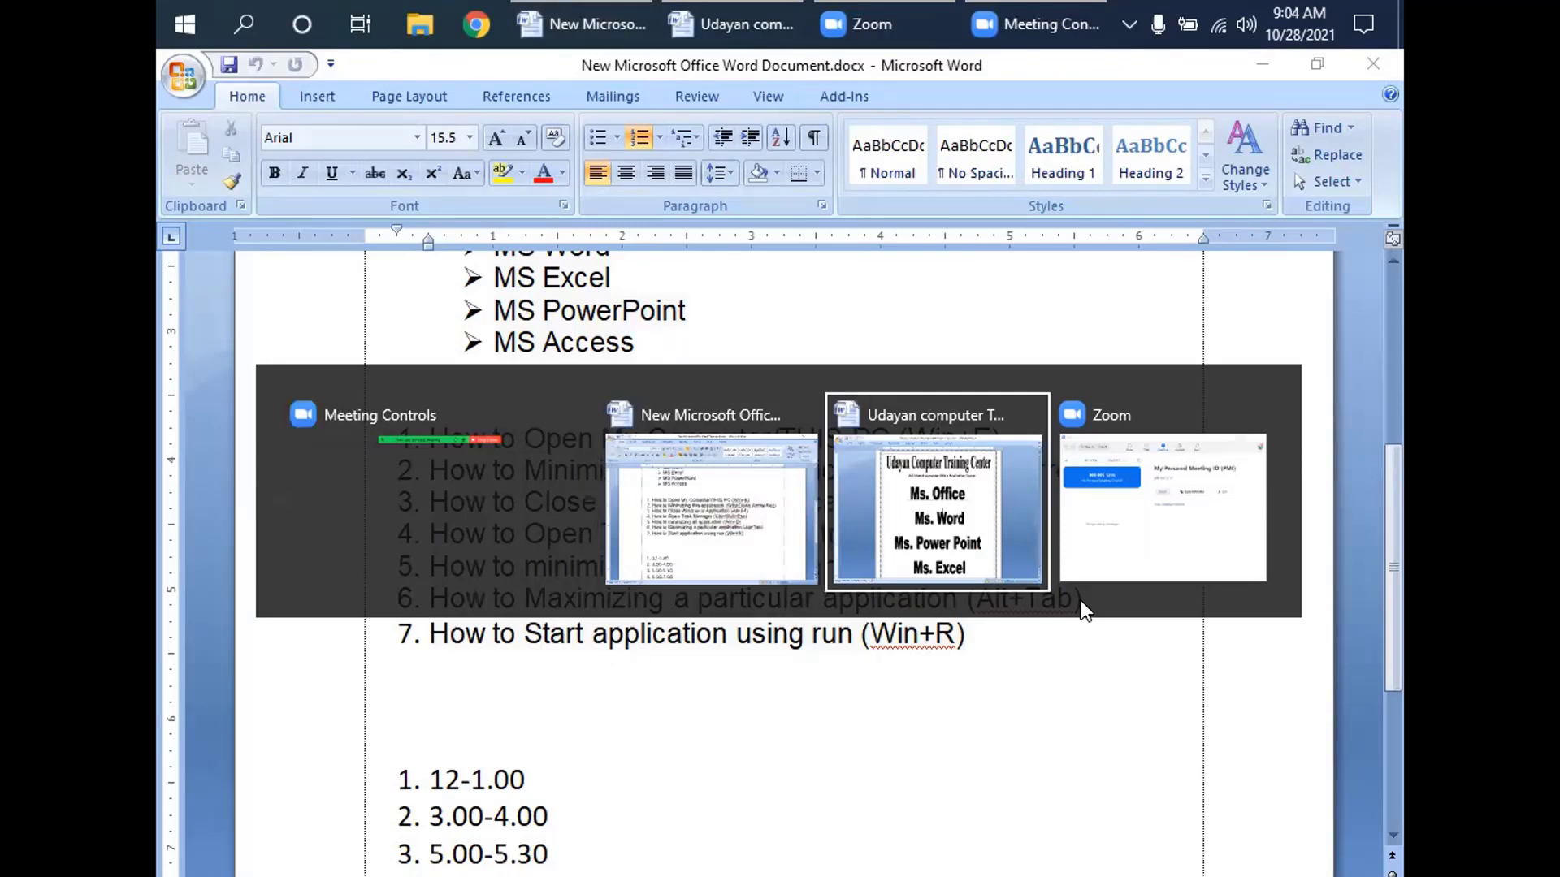
pyautogui.hotkey('alt', 'Tab')
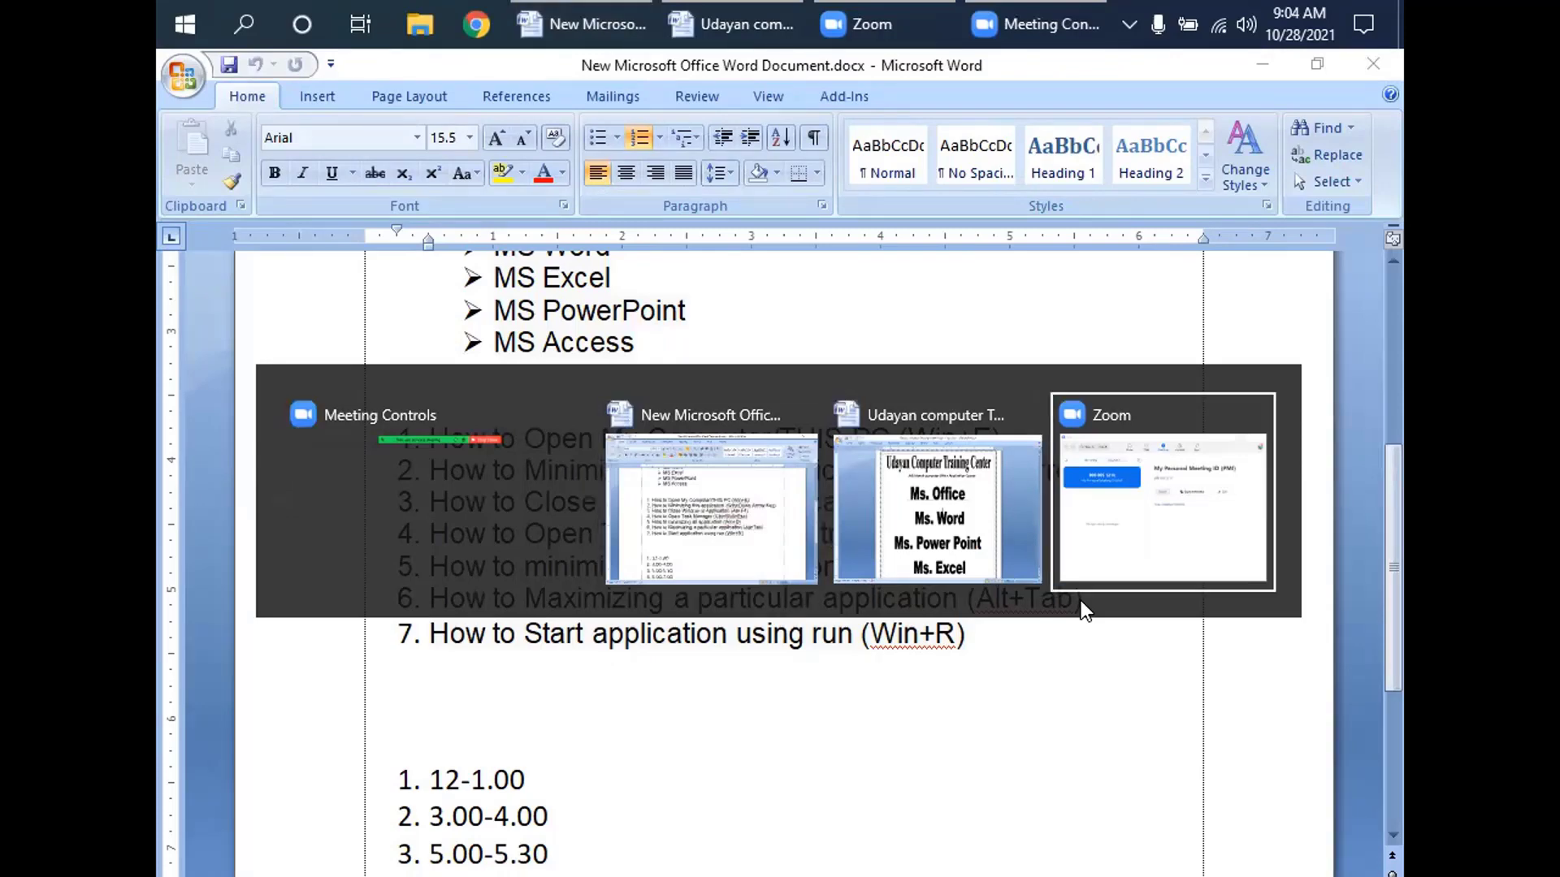
pyautogui.hotkey('alt', 'shift', 'Tab')
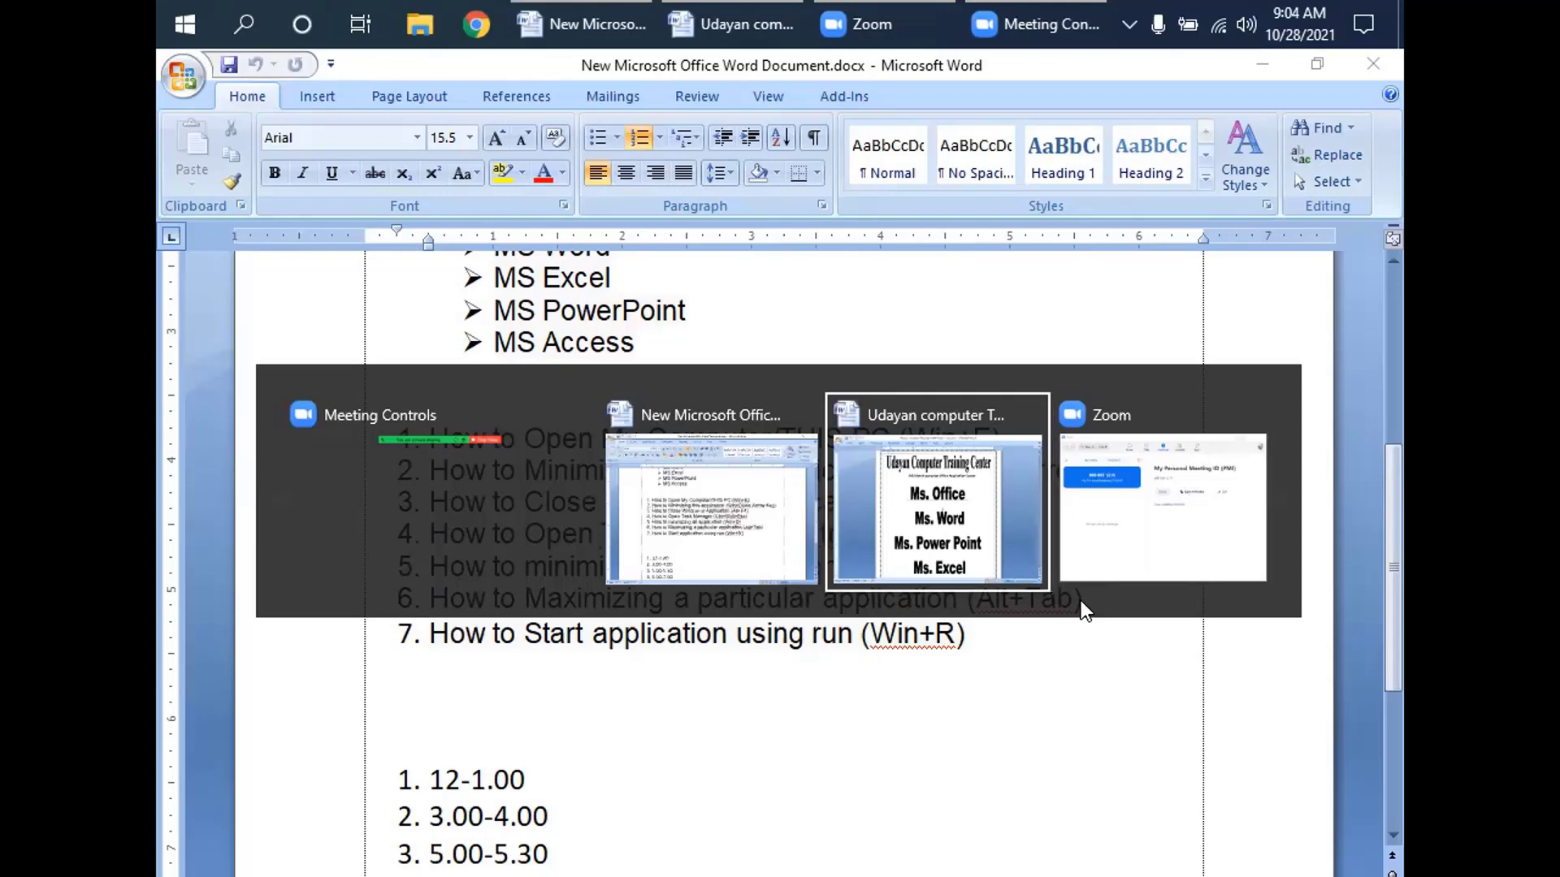
pyautogui.hotkey('alt', 'shift', 'Tab')
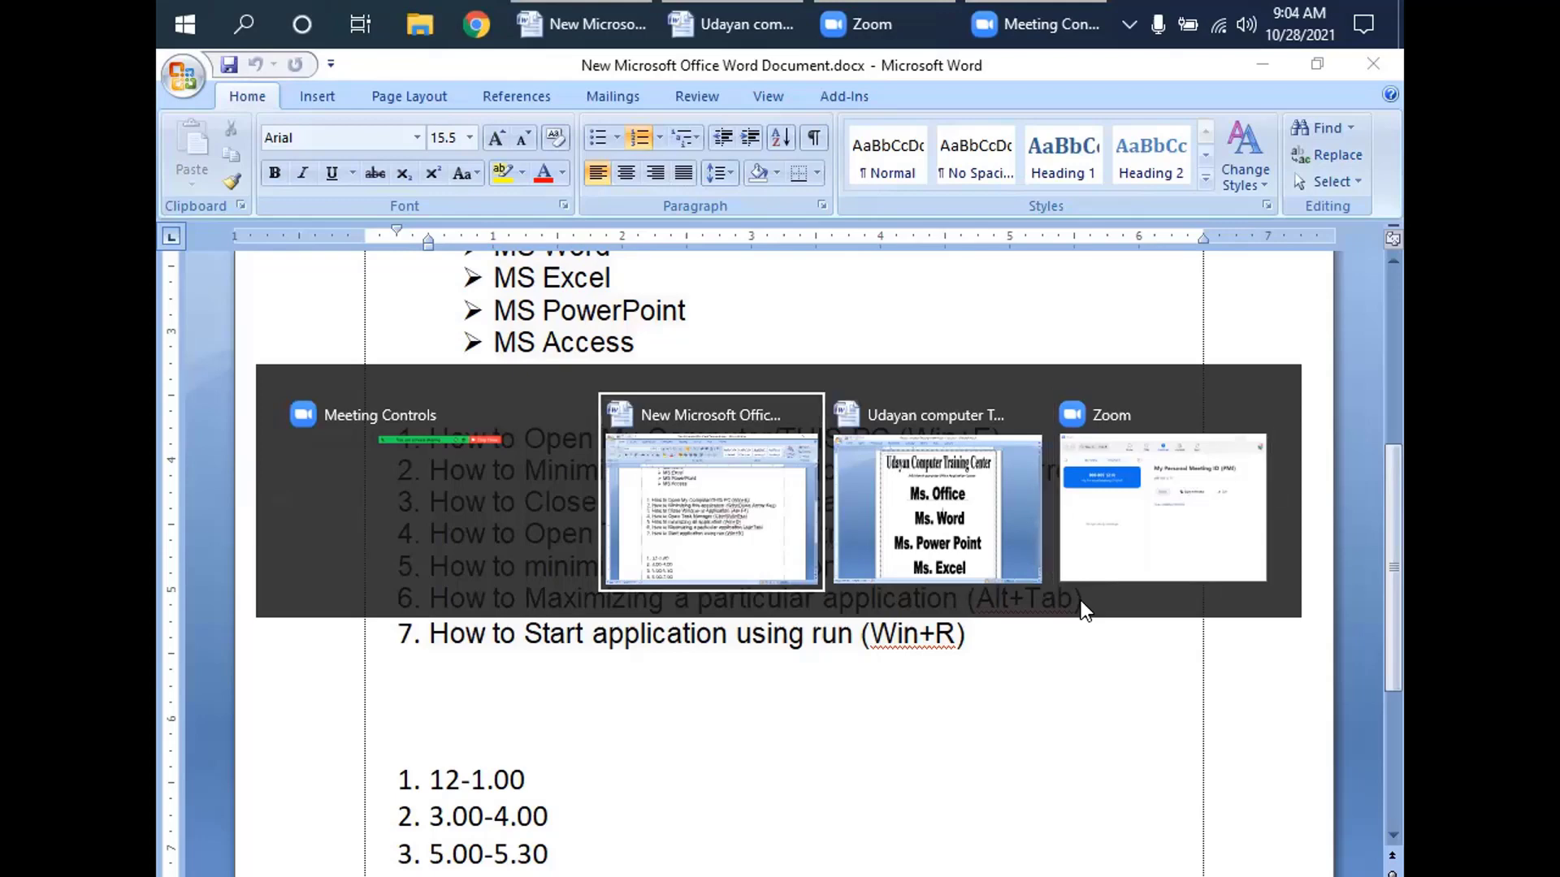
pyautogui.hotkey('alt', 'Tab')
pyautogui.hotkey('alt', 'shift', 'Tab')
pyautogui.hotkey('alt', 'Tab')
pyautogui.hotkey('alt', 'shift', 'Tab')
pyautogui.hotkey('alt', 'Tab')
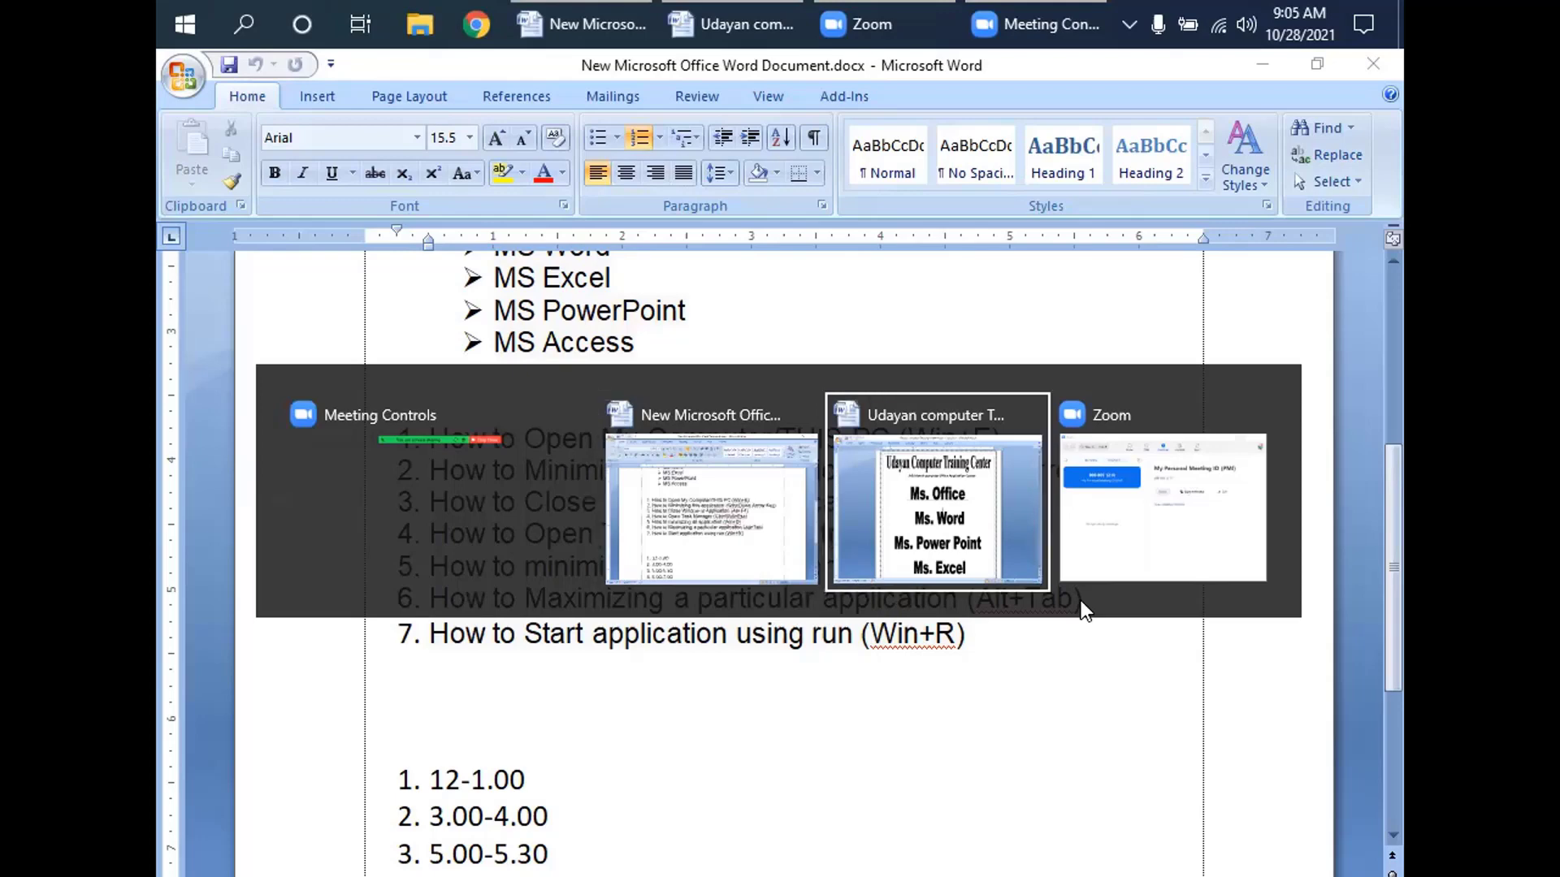
pyautogui.hotkey('alt', 'shift', 'Tab')
pyautogui.hotkey('alt', 'Tab')
pyautogui.hotkey('alt', 'shift', 'Tab')
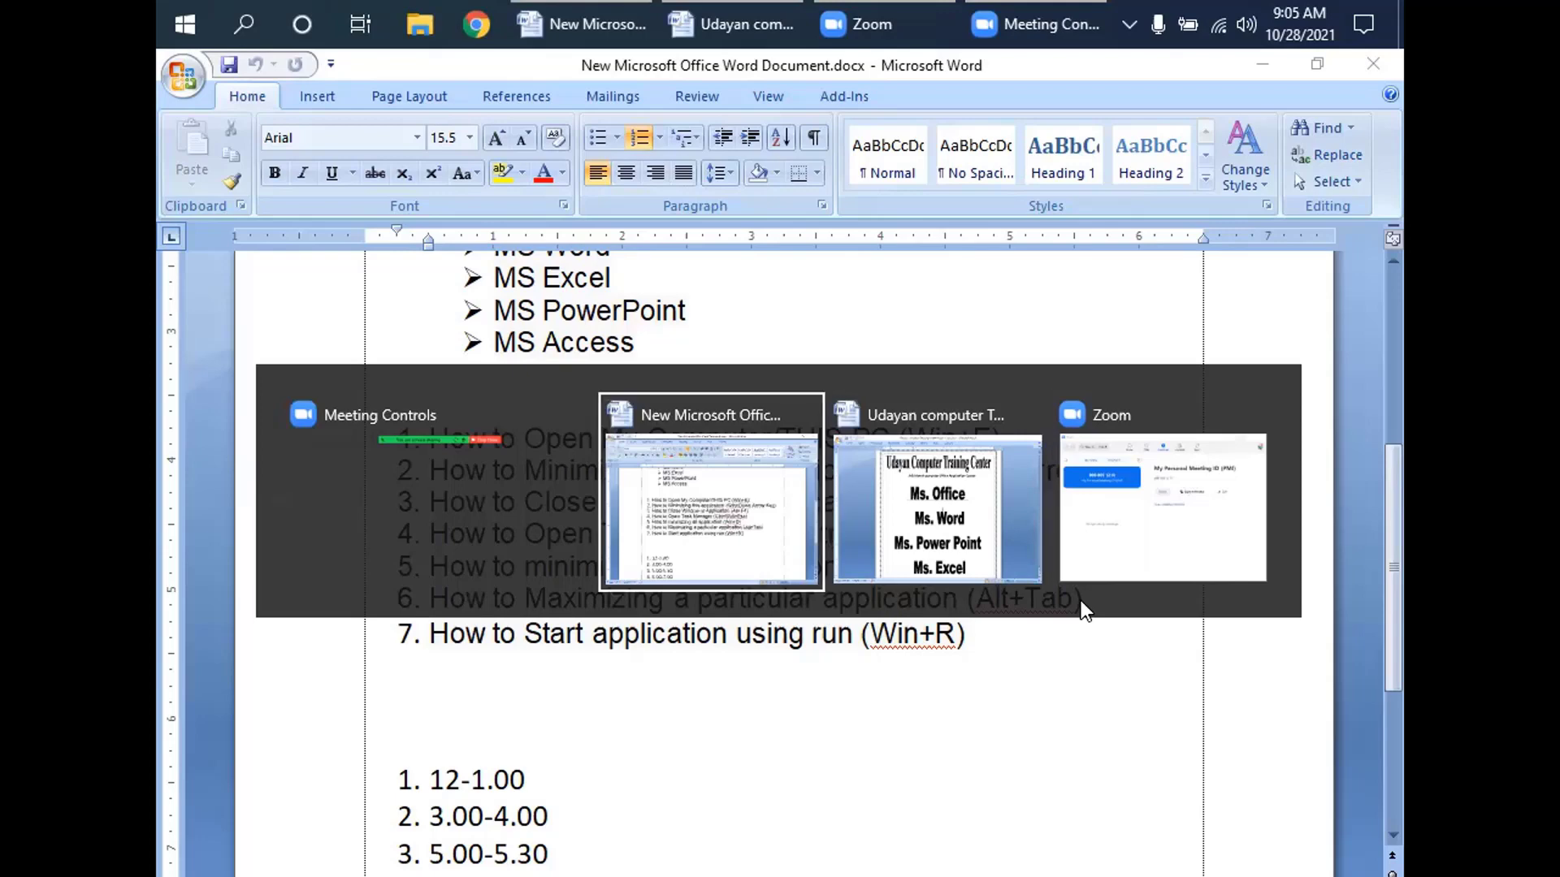
pyautogui.hotkey('alt', 'Tab')
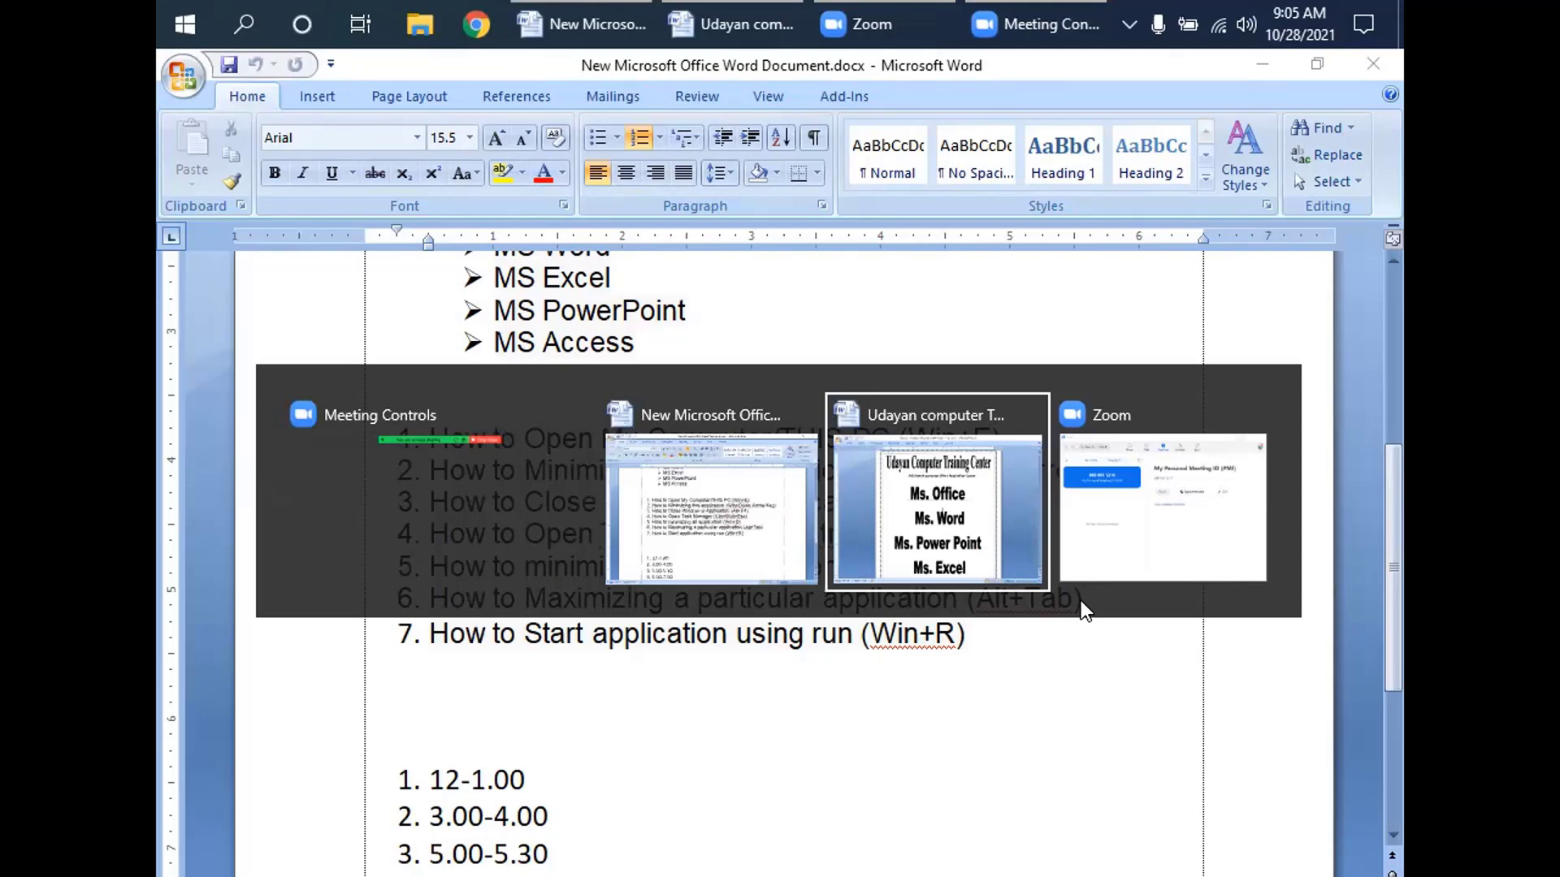
pyautogui.hotkey('alt', 'shift', 'Tab')
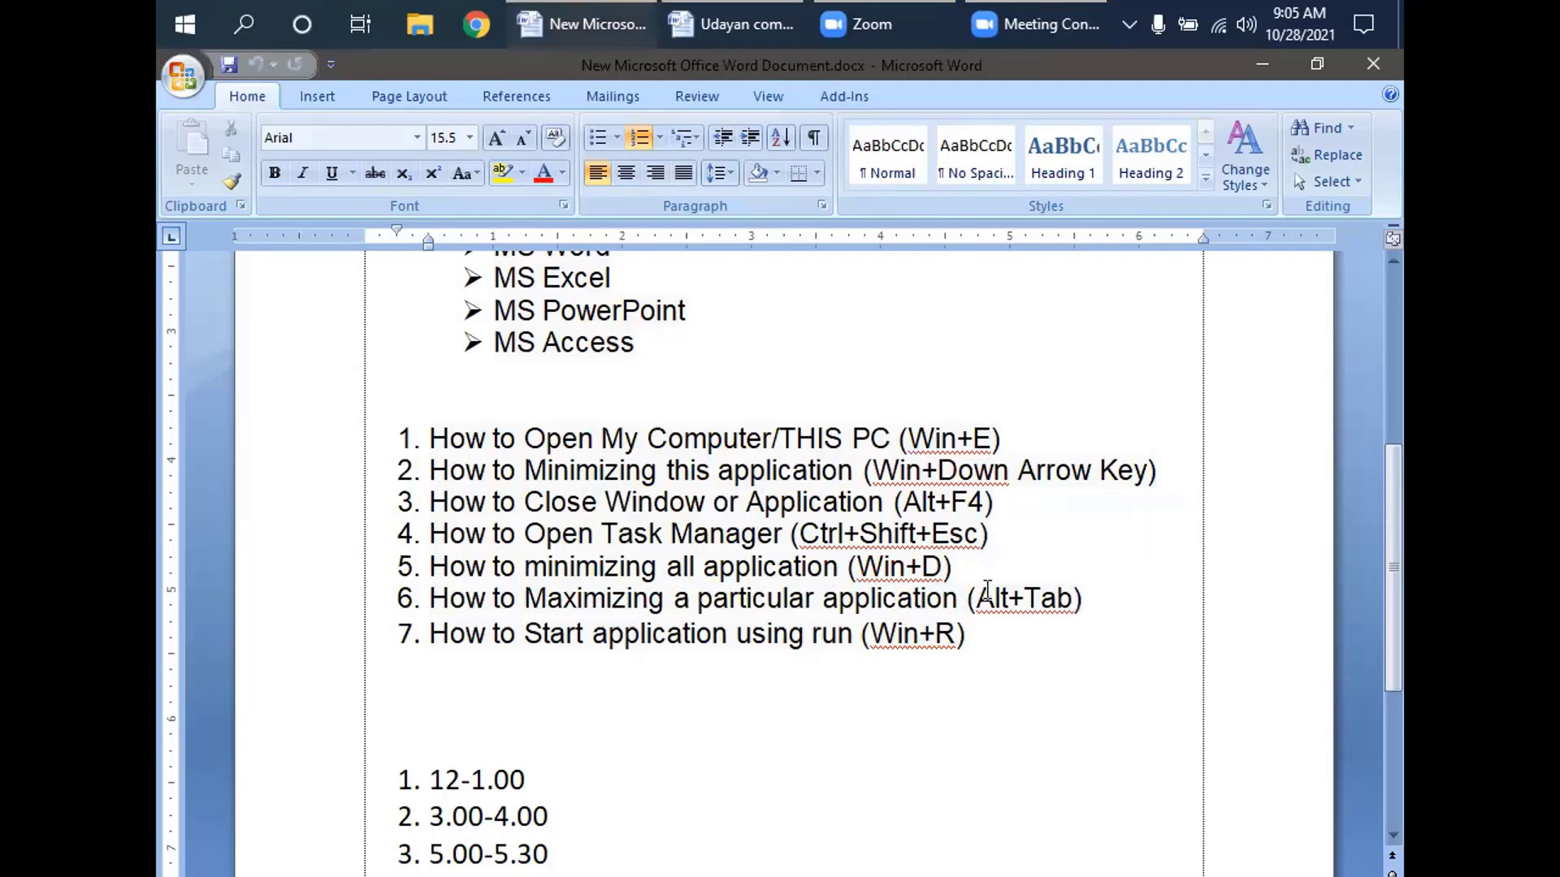
pyautogui.moveTo(1092, 597); pyautogui.dragTo(948, 593)
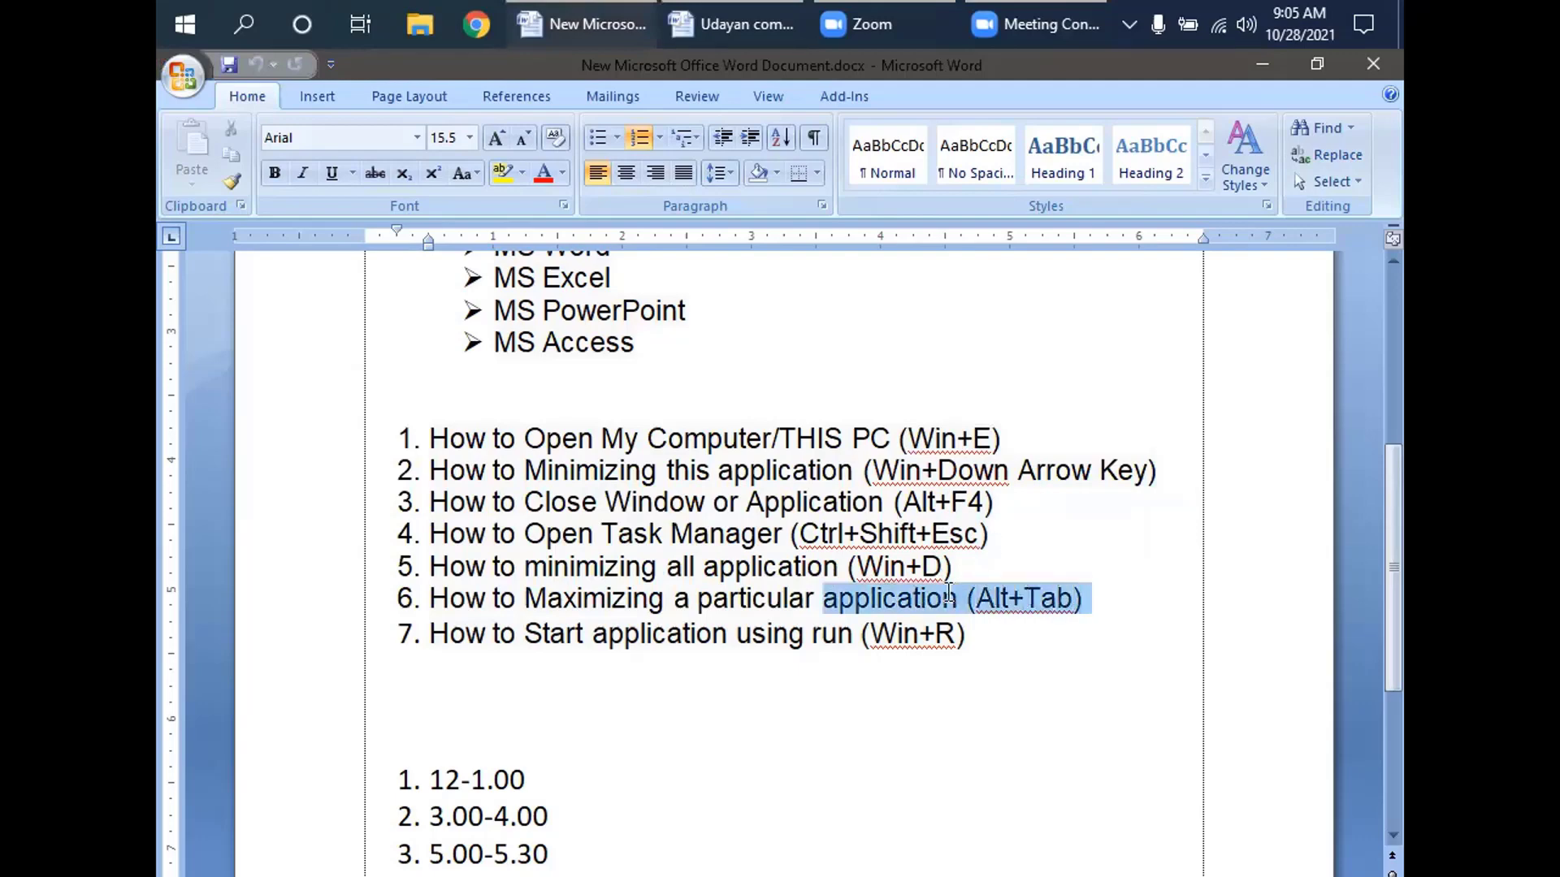
pyautogui.click(996, 606)
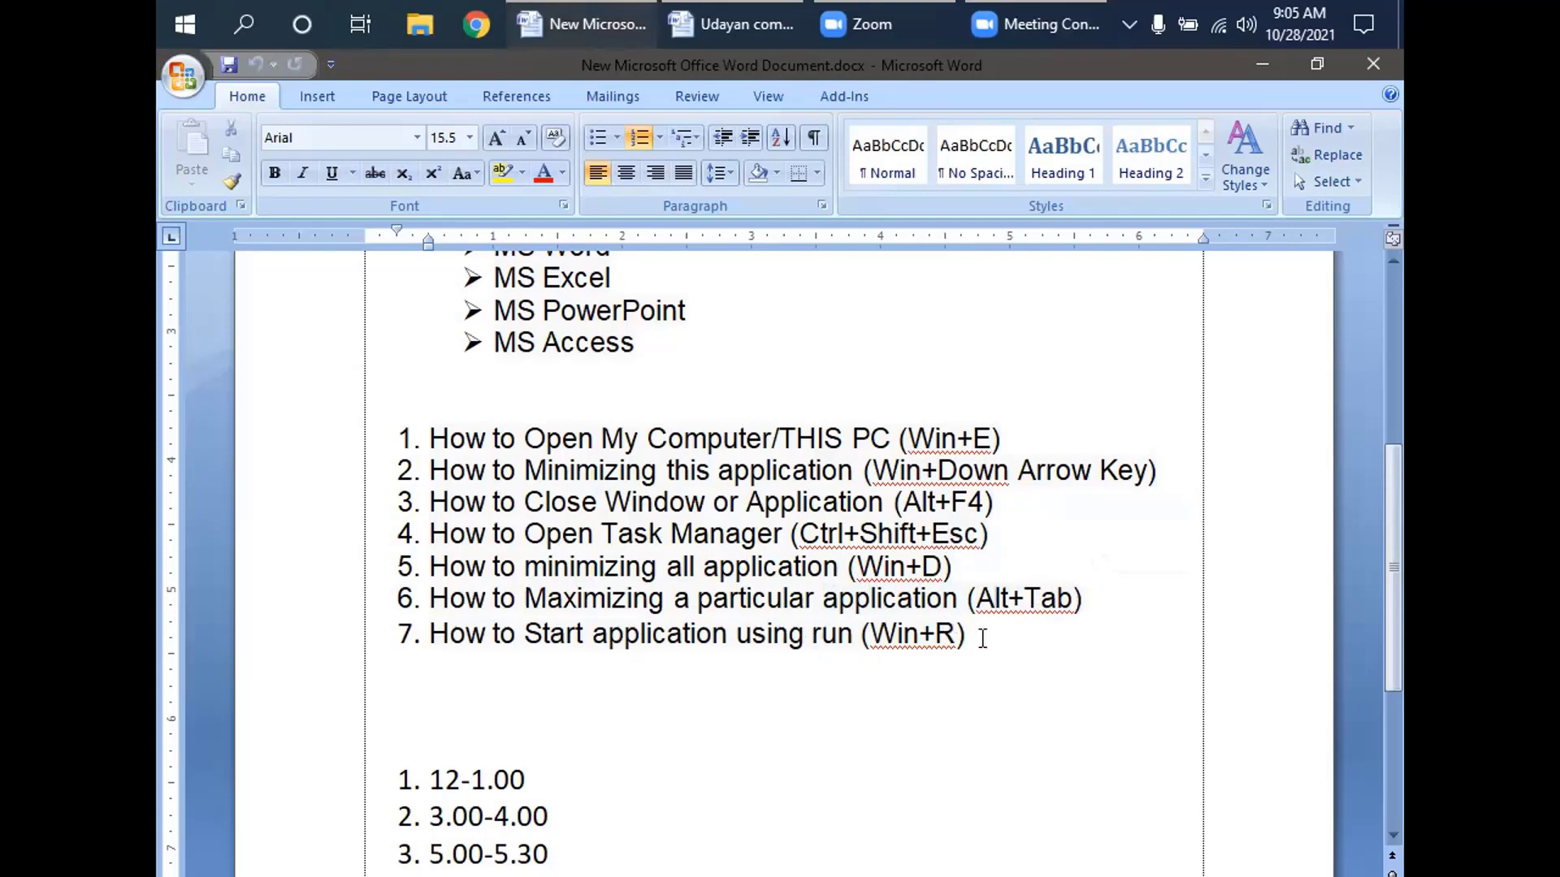
pyautogui.moveTo(982, 638); pyautogui.dragTo(766, 644)
pyautogui.click(766, 644)
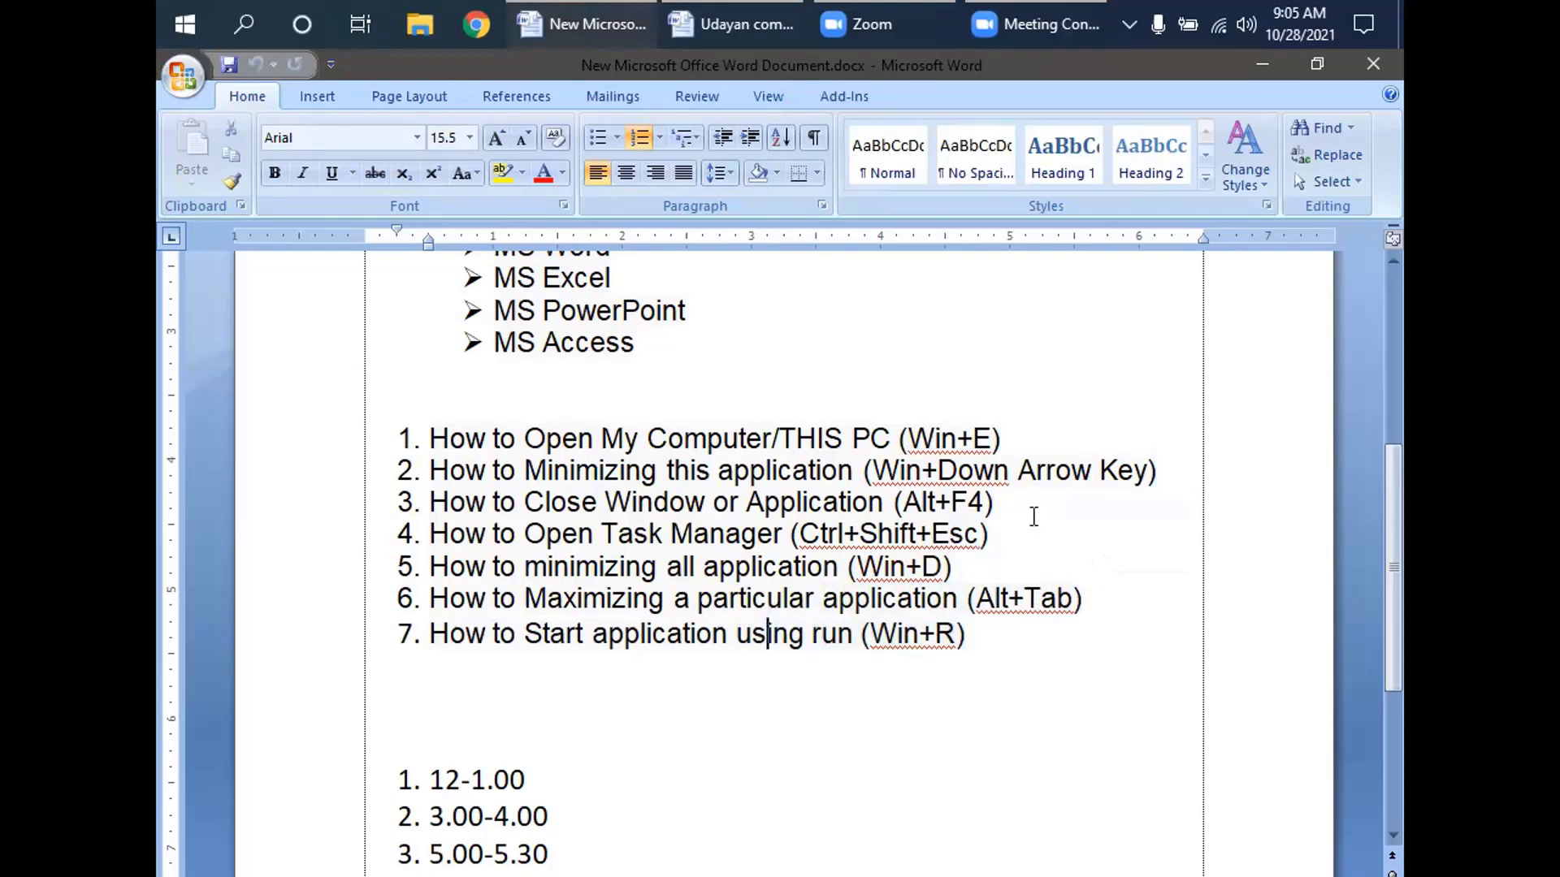
pyautogui.click(1284, 57)
# Step: Create a new Word document on the desktop with its default name and refresh the desktop
pyautogui.rightClick(1001, 206)
pyautogui.click(1108, 274)
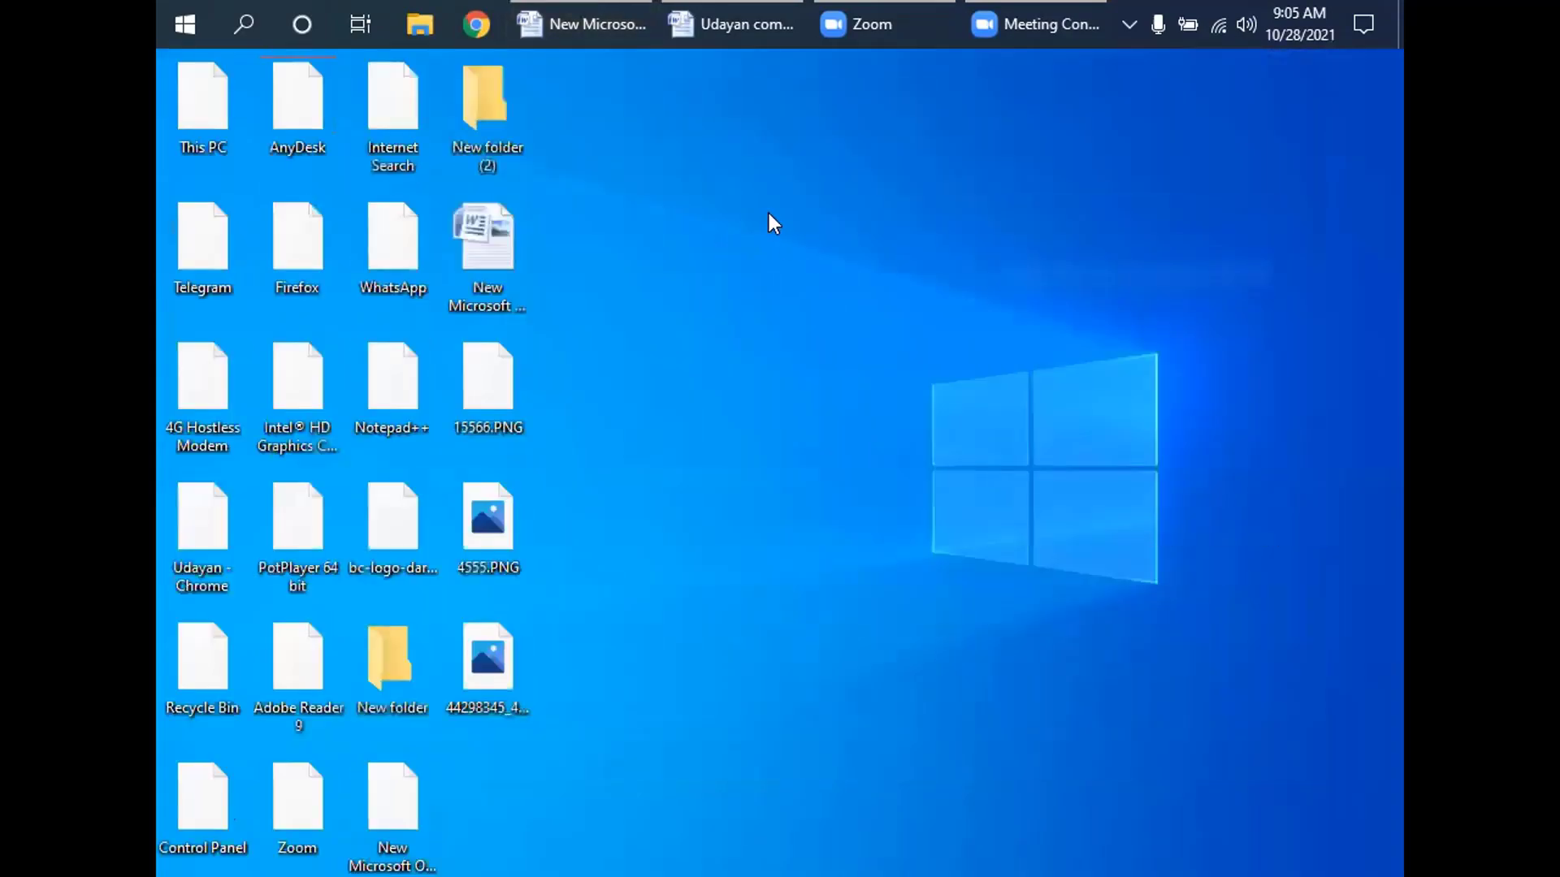
pyautogui.rightClick(806, 197)
pyautogui.moveTo(863, 455)
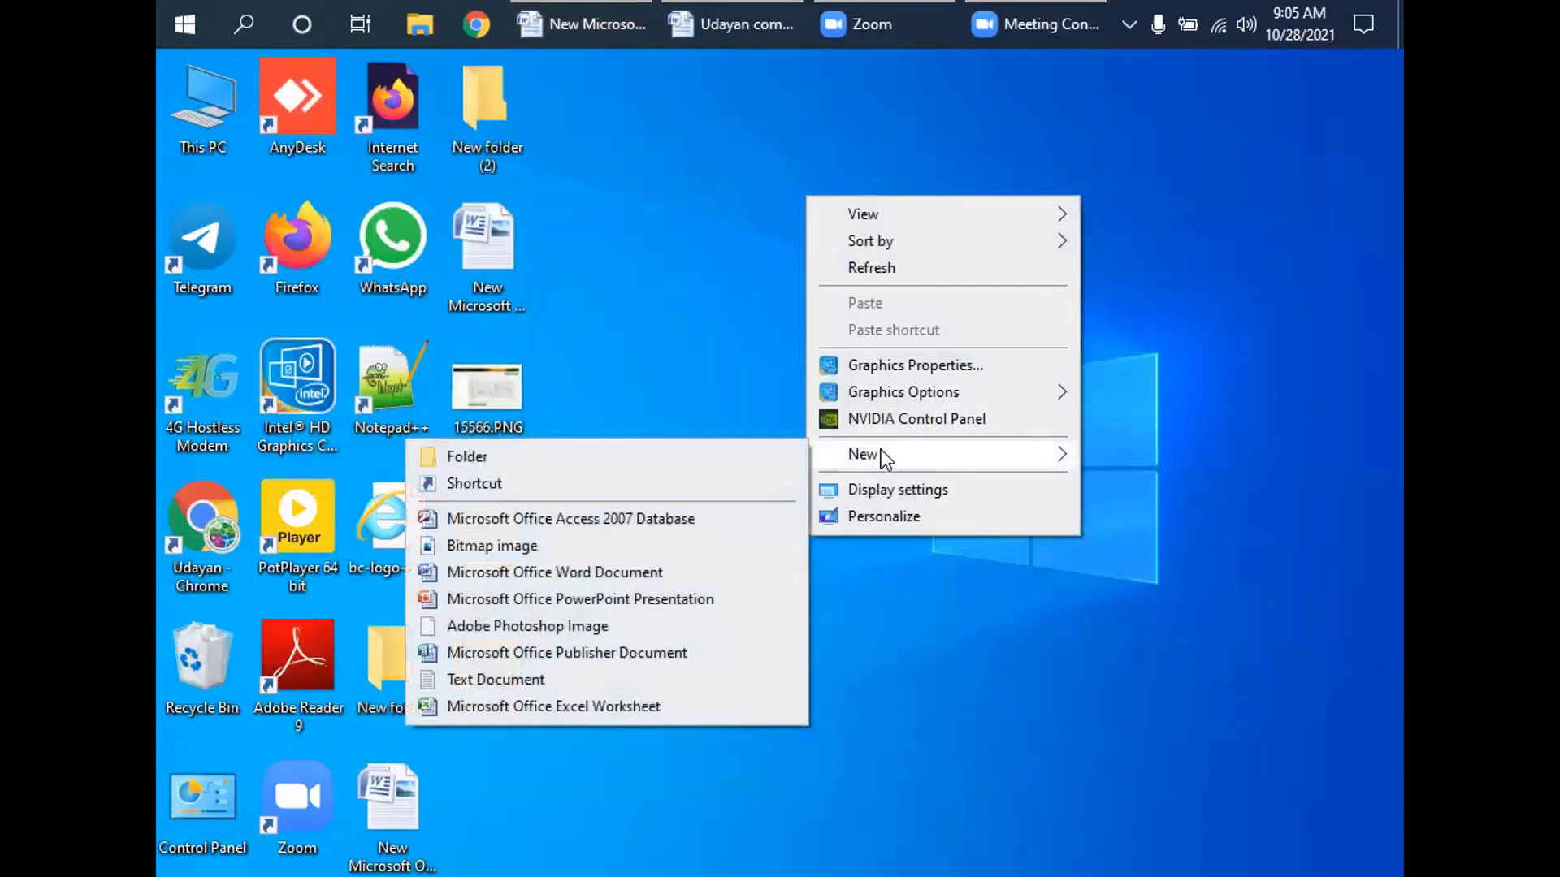
pyautogui.click(662, 574)
pyautogui.click(764, 406)
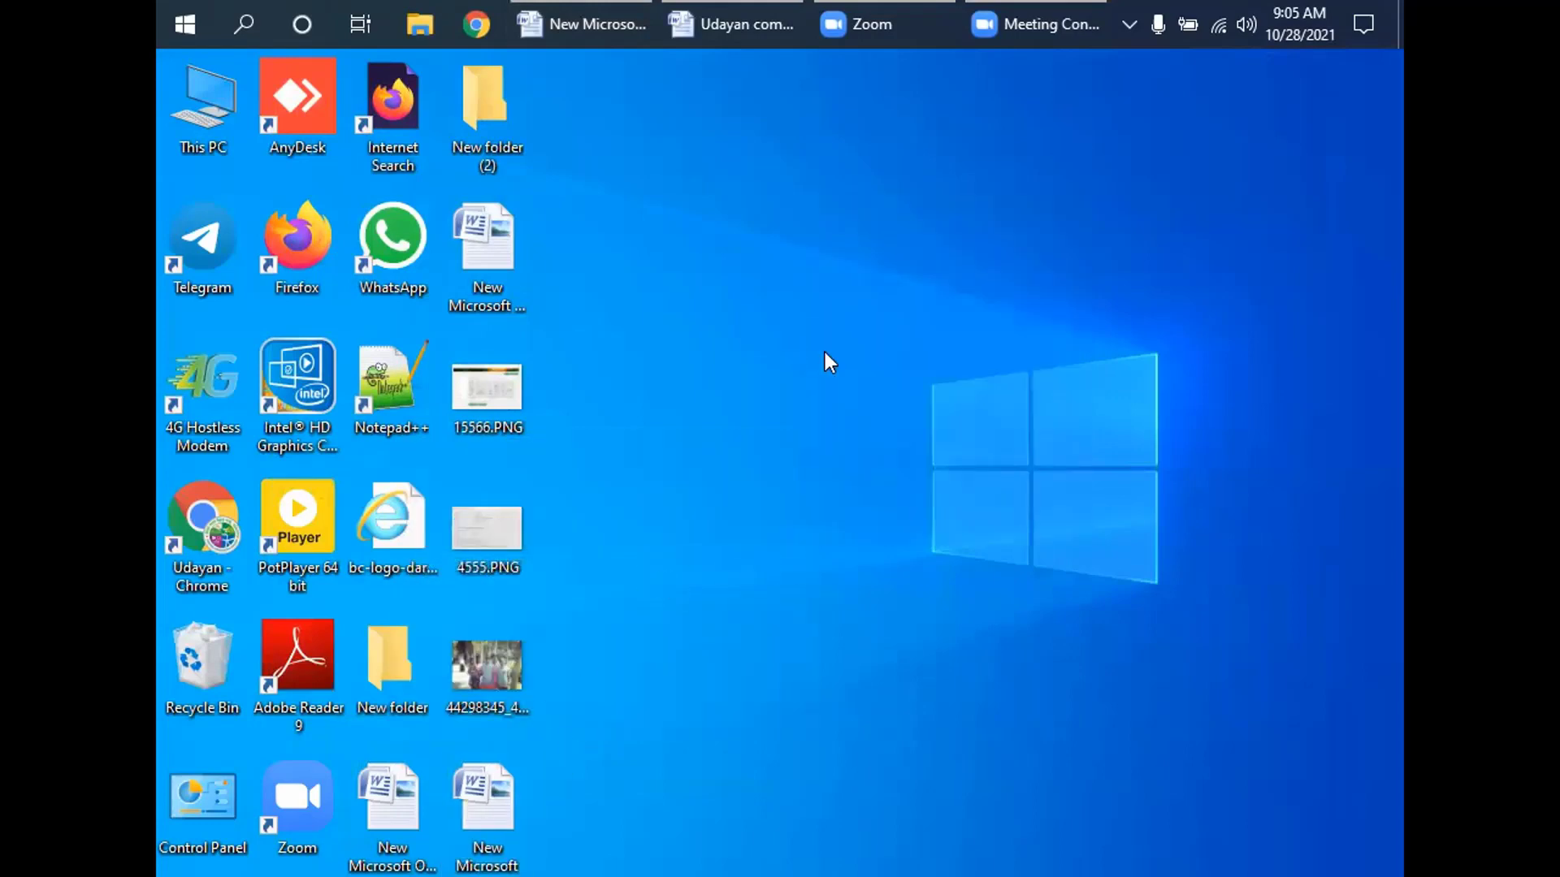
pyautogui.rightClick(791, 343)
pyautogui.click(846, 416)
pyautogui.rightClick(846, 216)
pyautogui.click(916, 287)
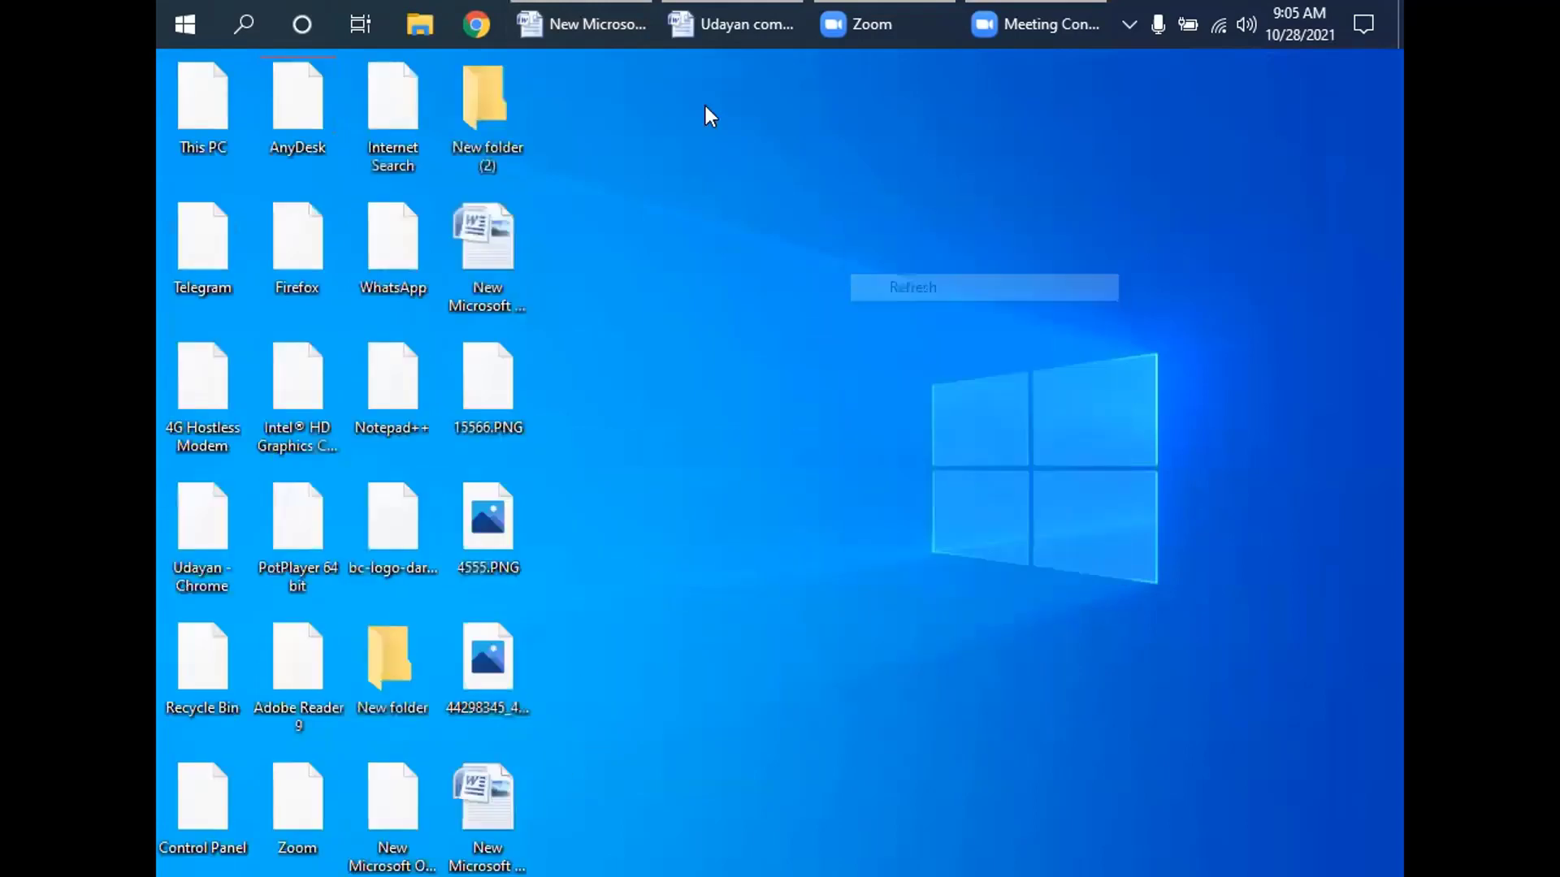
# Step: Open New folder (2) and create a new Word document there with the default name
pyautogui.doubleClick(486, 104)
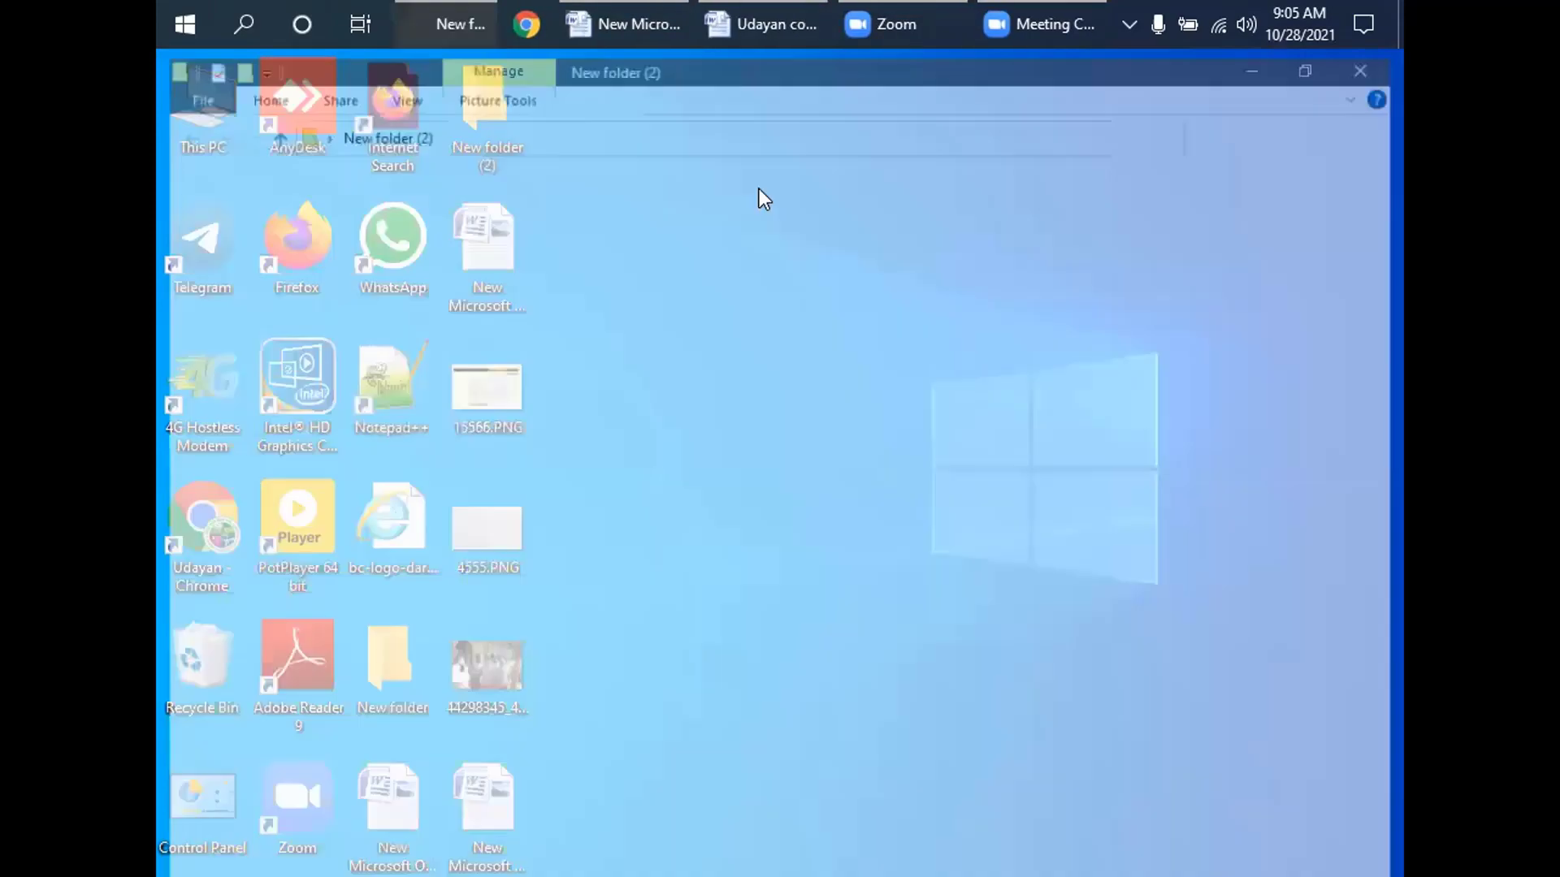
pyautogui.rightClick(733, 273)
pyautogui.moveTo(788, 566)
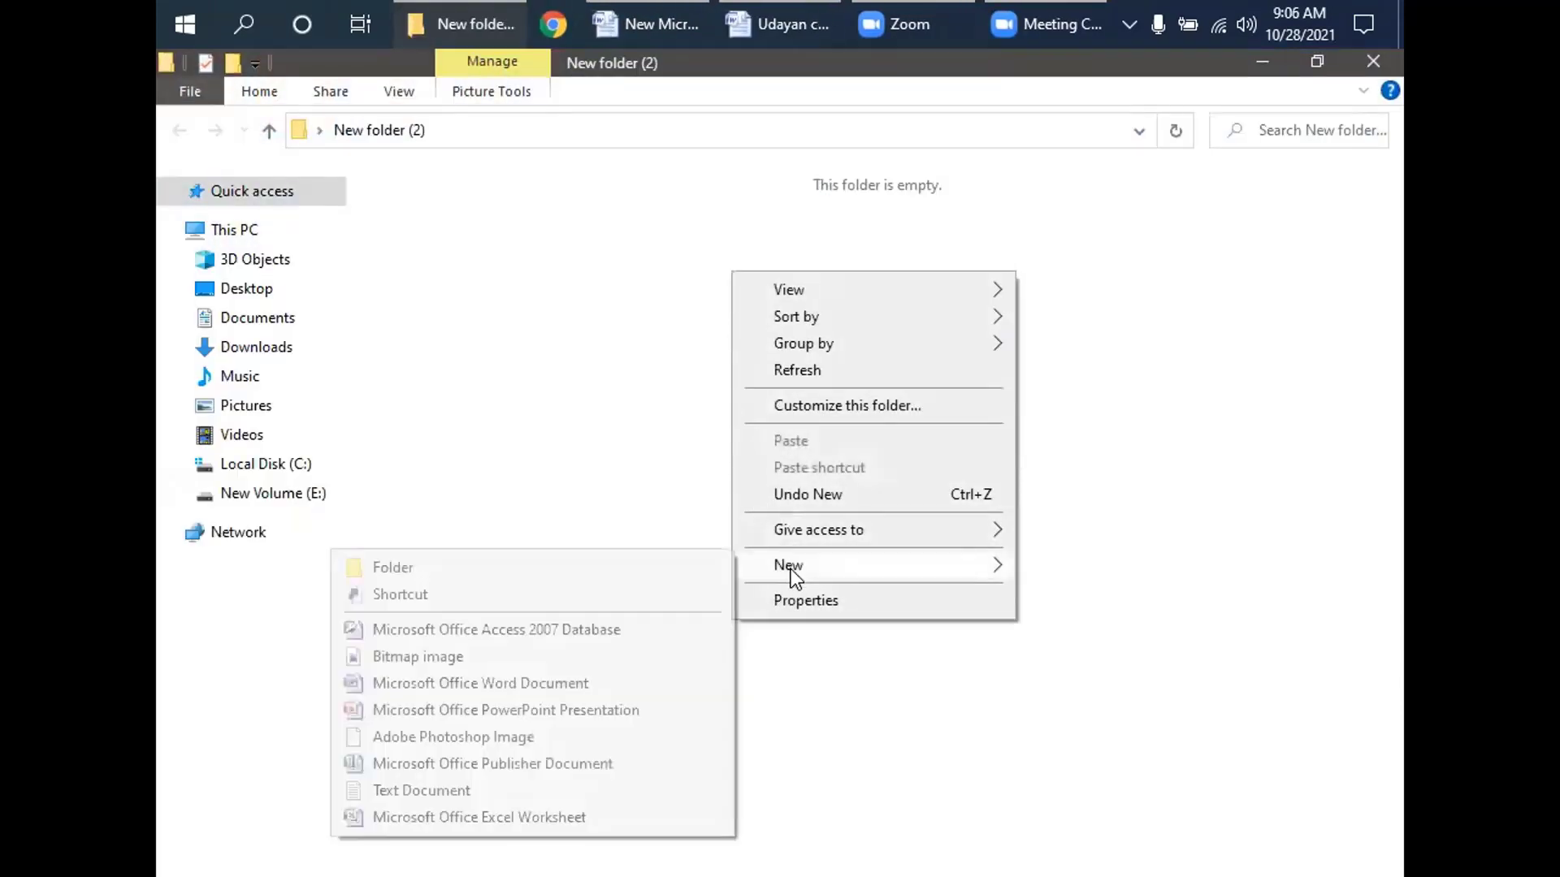
pyautogui.click(582, 683)
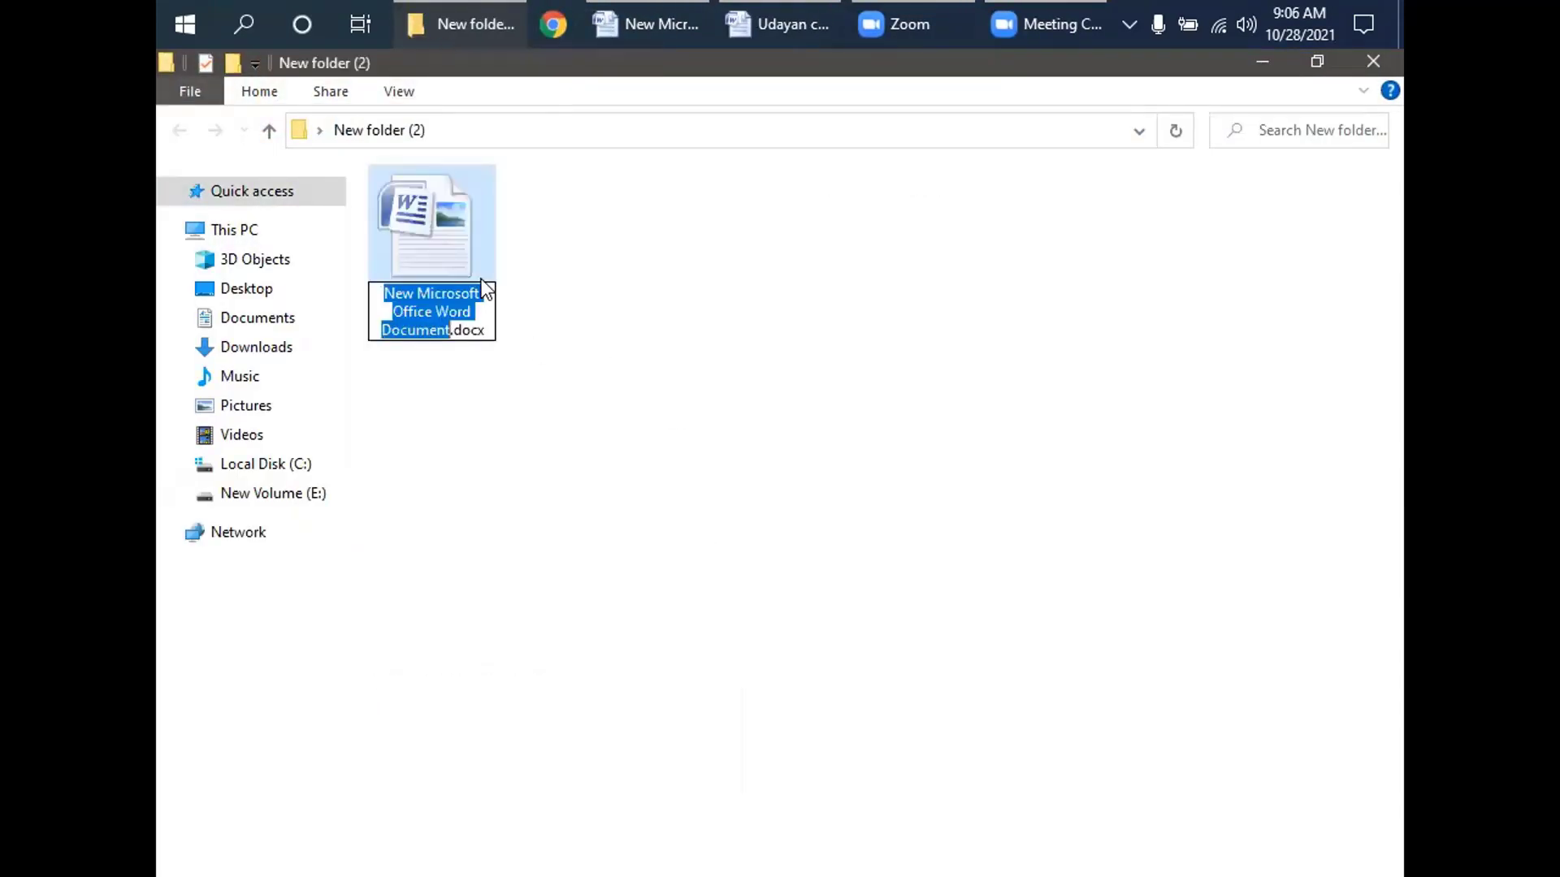
pyautogui.click(983, 323)
pyautogui.rightClick(983, 324)
pyautogui.click(1046, 419)
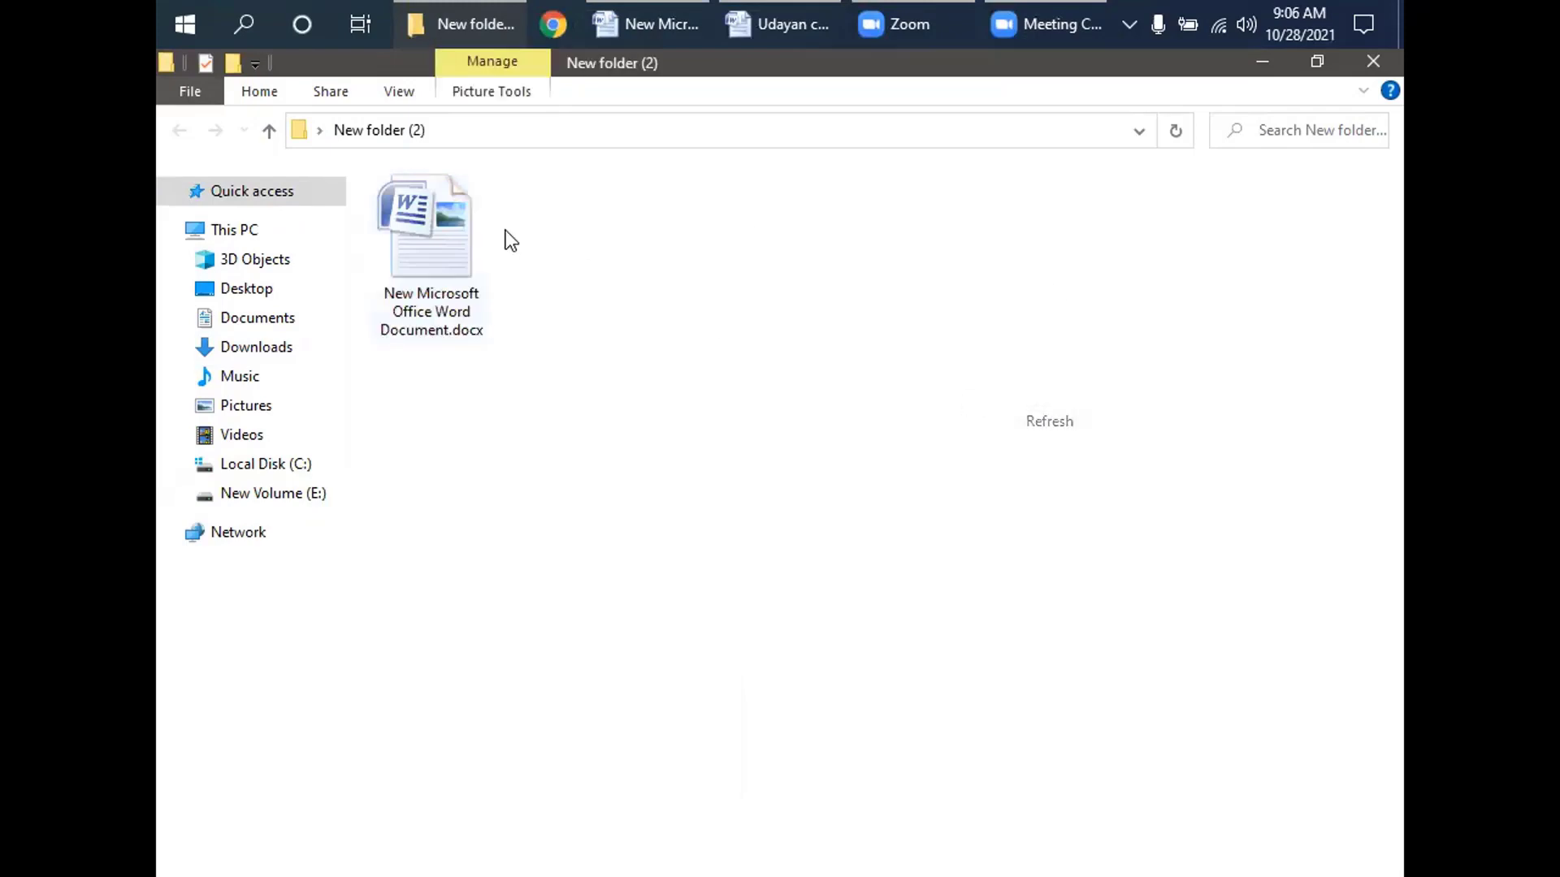
# Step: Open the new blank document, close it, and minimize the shortcut-list document
pyautogui.doubleClick(537, 208)
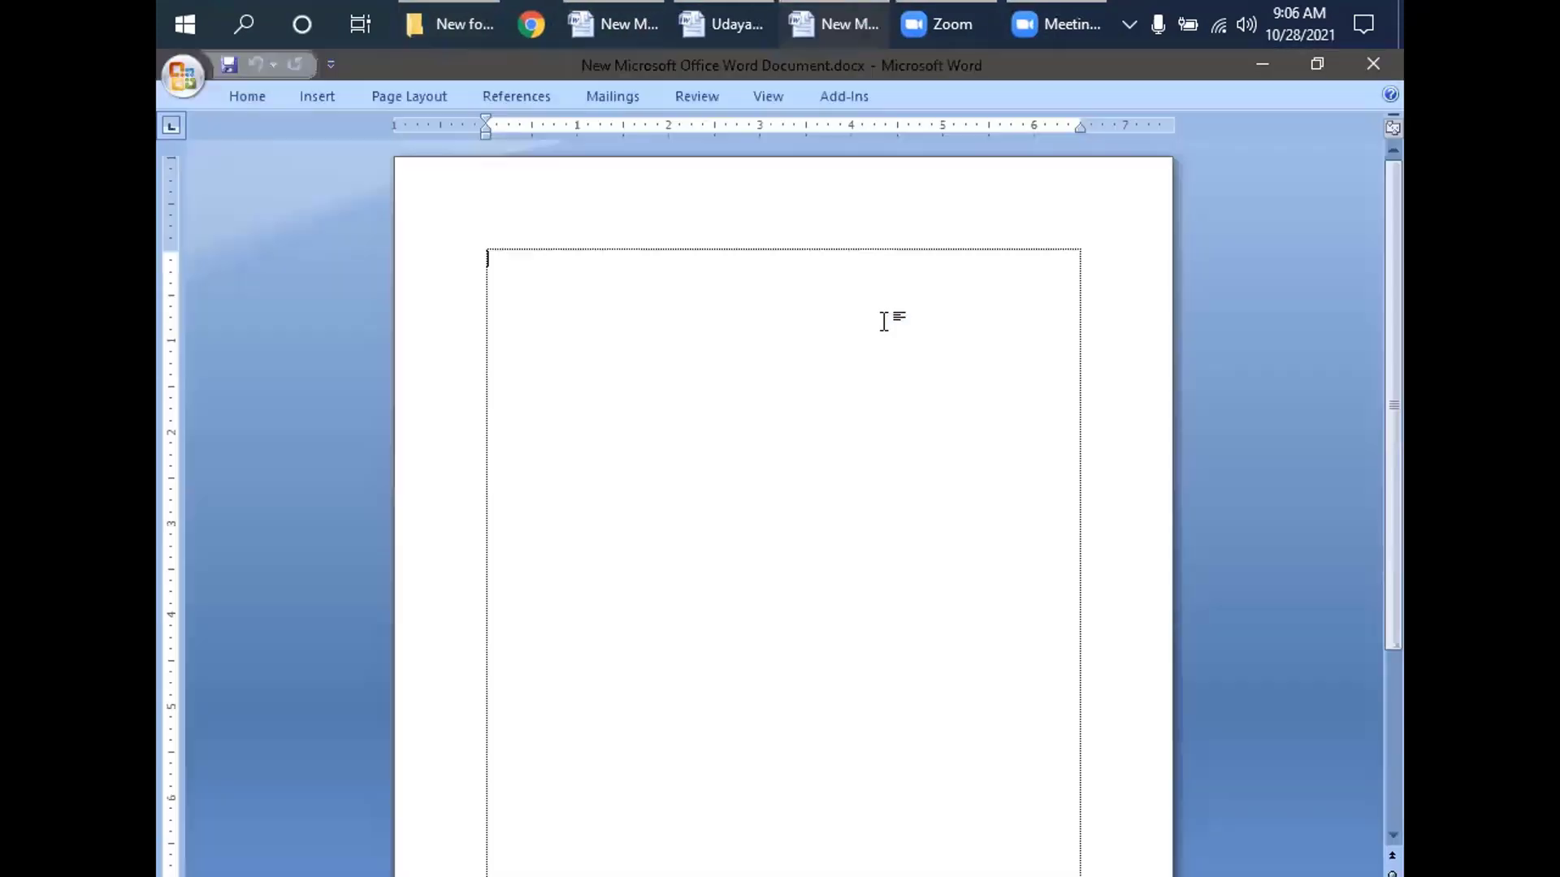
pyautogui.click(1371, 64)
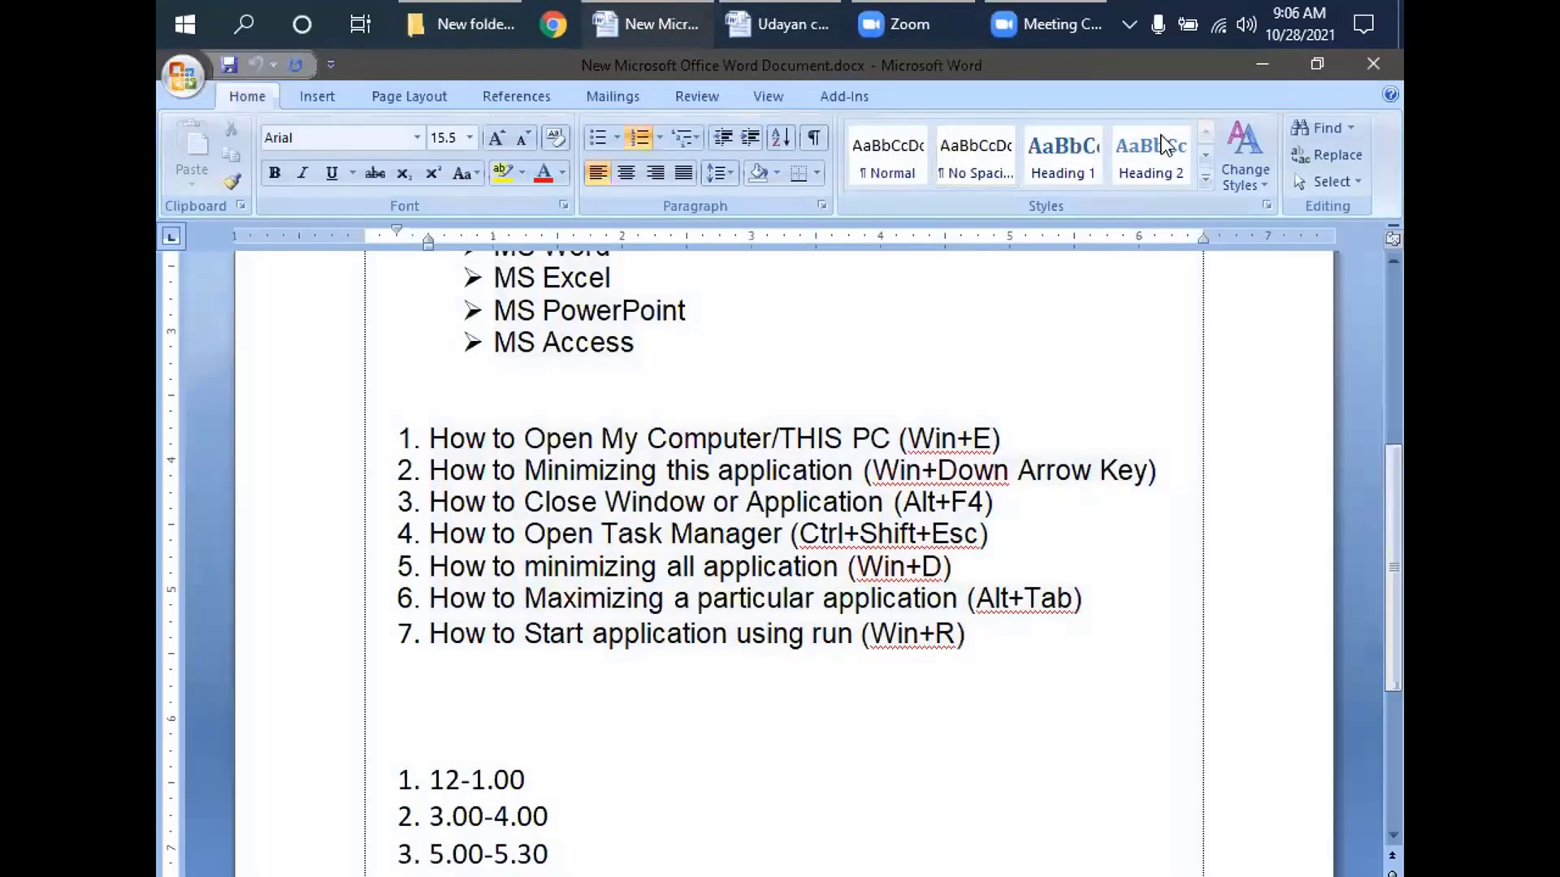
pyautogui.click(1261, 63)
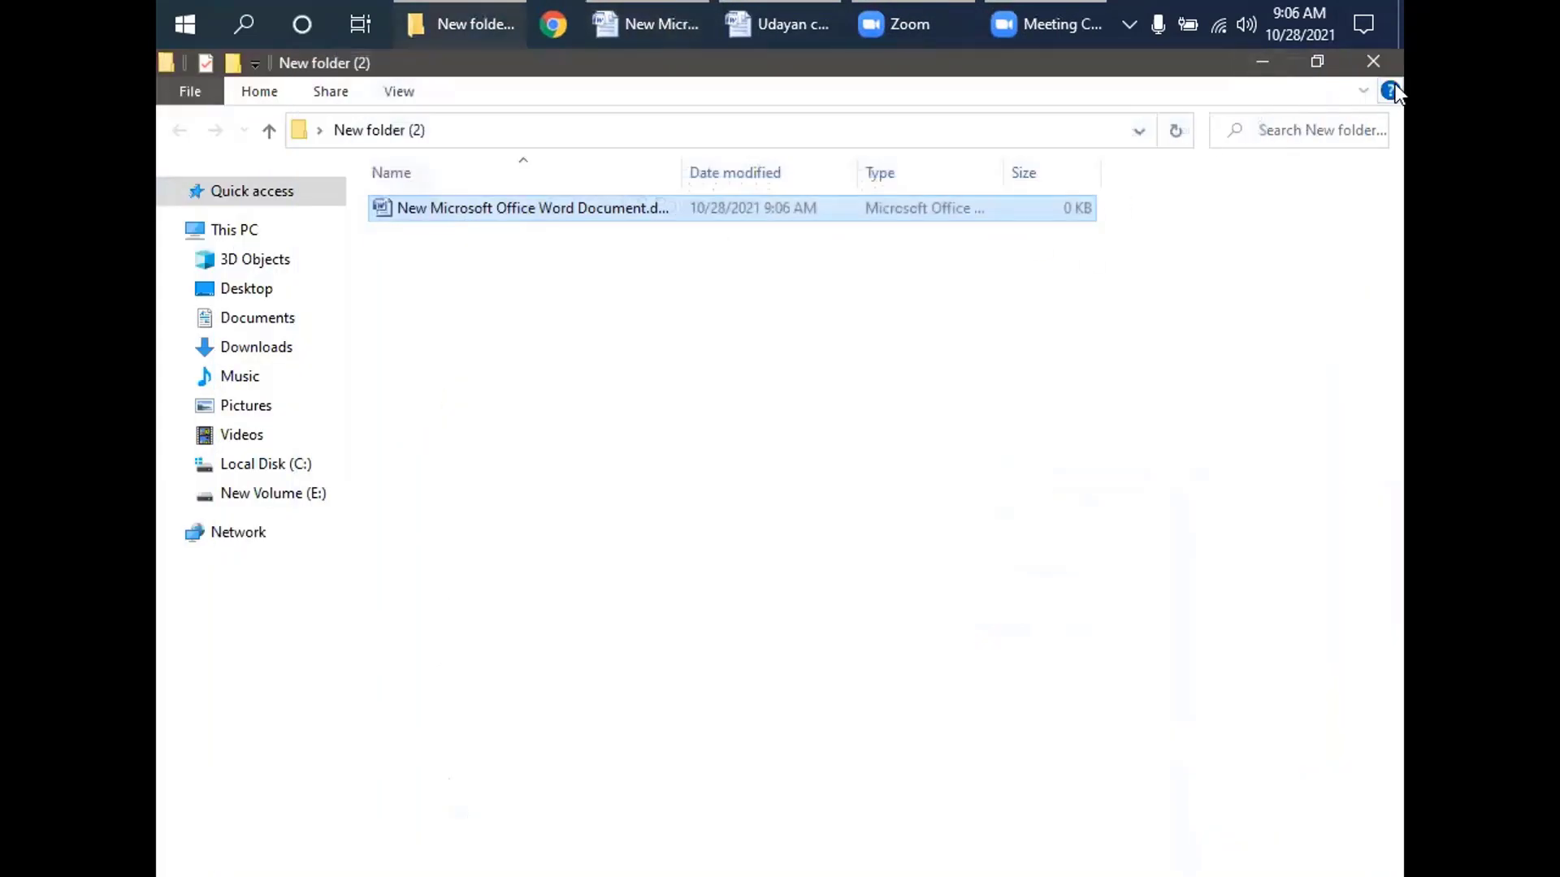
# Step: Close the New folder (2) window and refresh the desktop twice
pyautogui.click(1373, 63)
pyautogui.rightClick(820, 227)
pyautogui.click(900, 300)
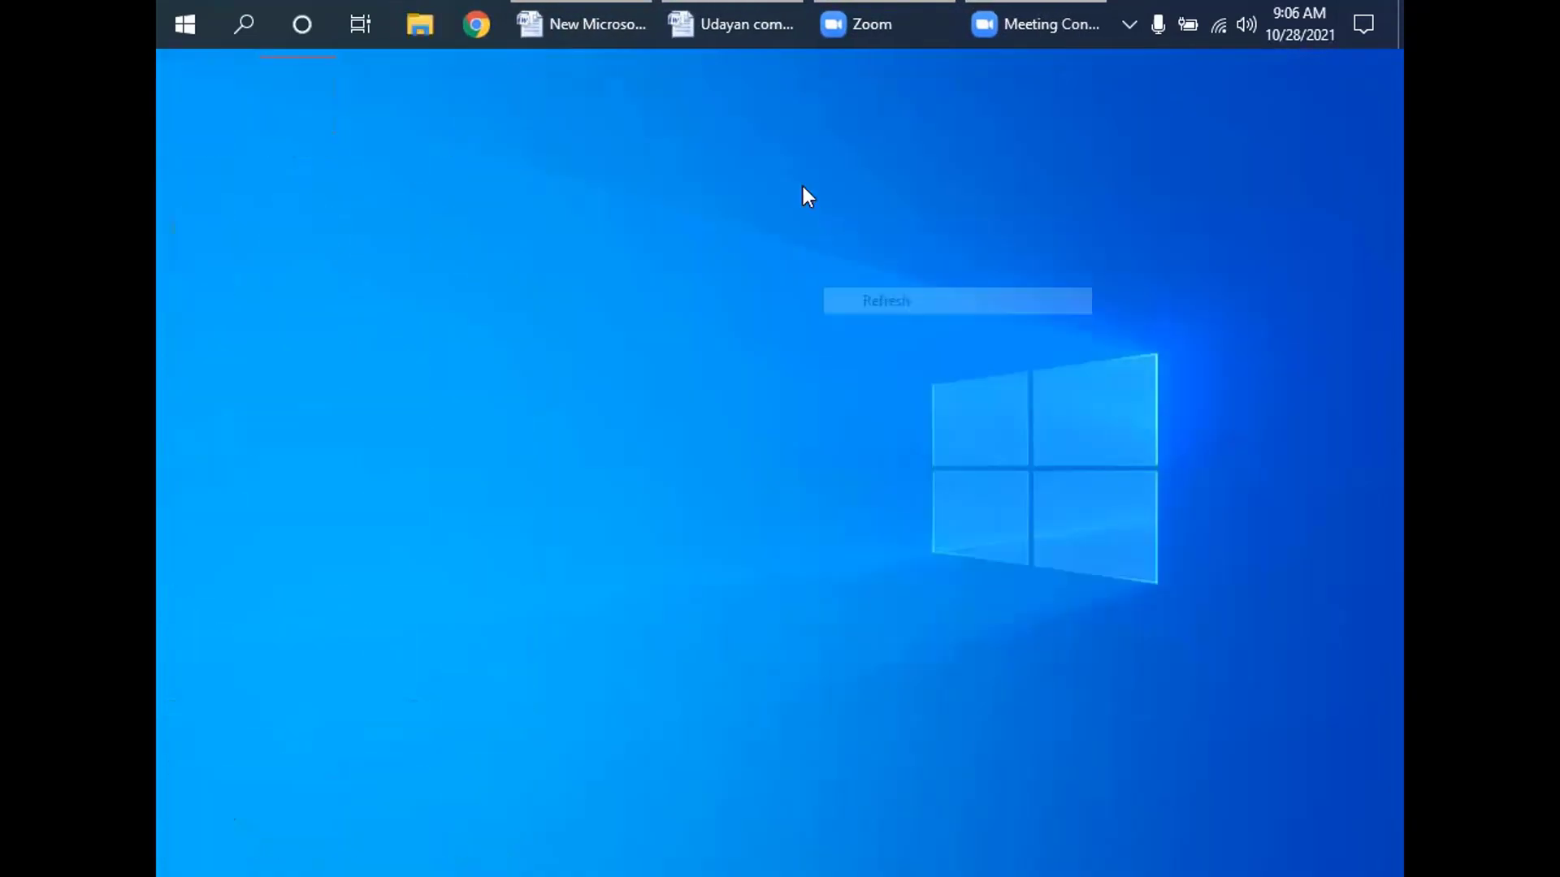
pyautogui.rightClick(788, 198)
pyautogui.click(845, 266)
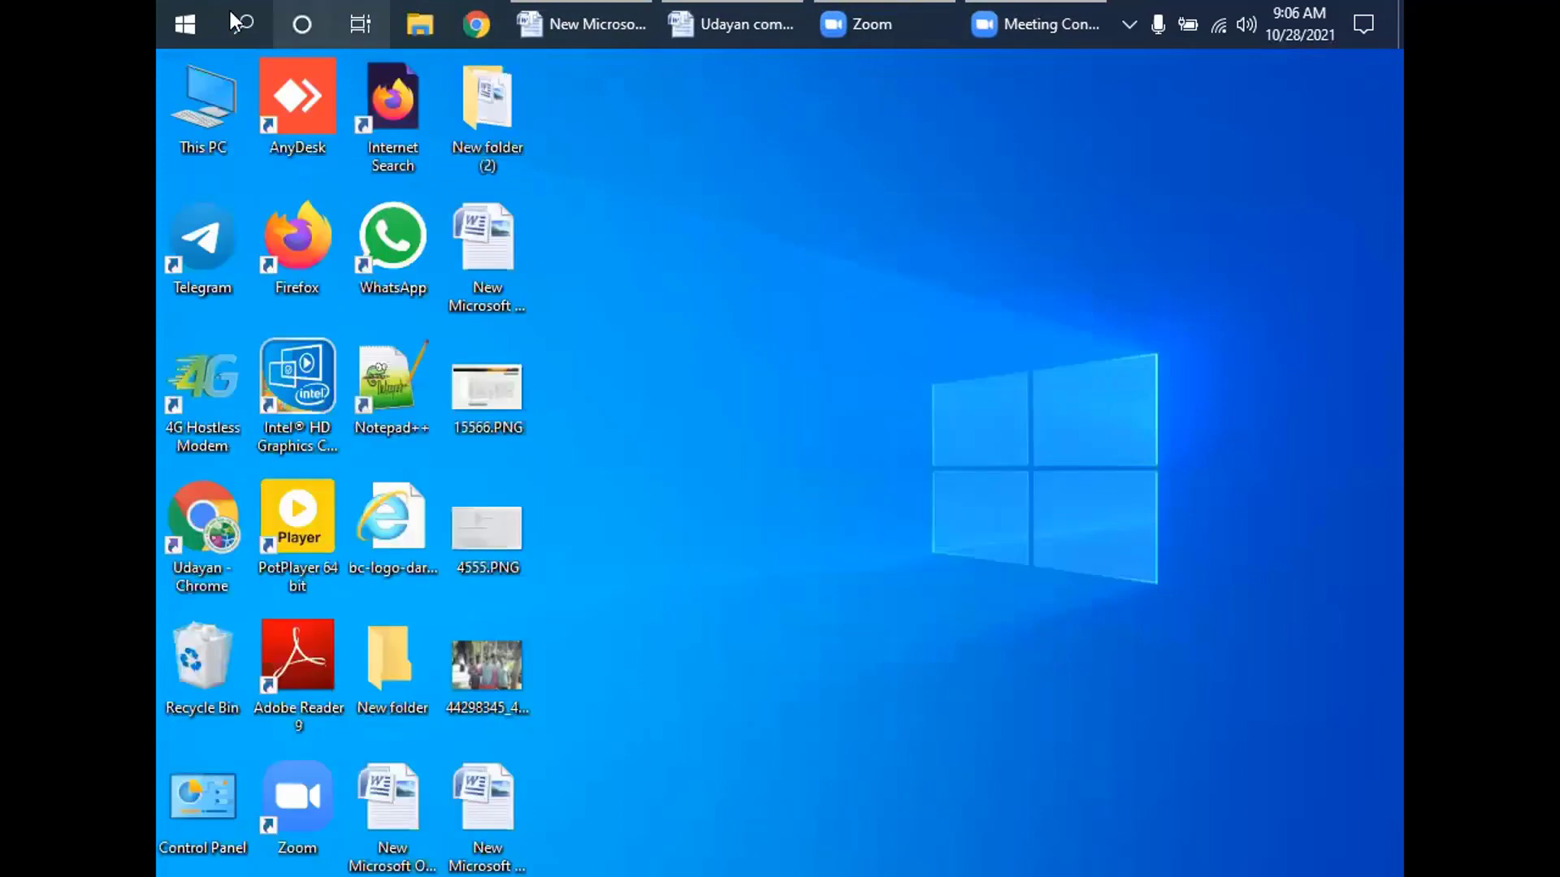
# Step: Search 'run' from Start, open the Run dialog, close it, and refresh the desktop
pyautogui.click(186, 23)
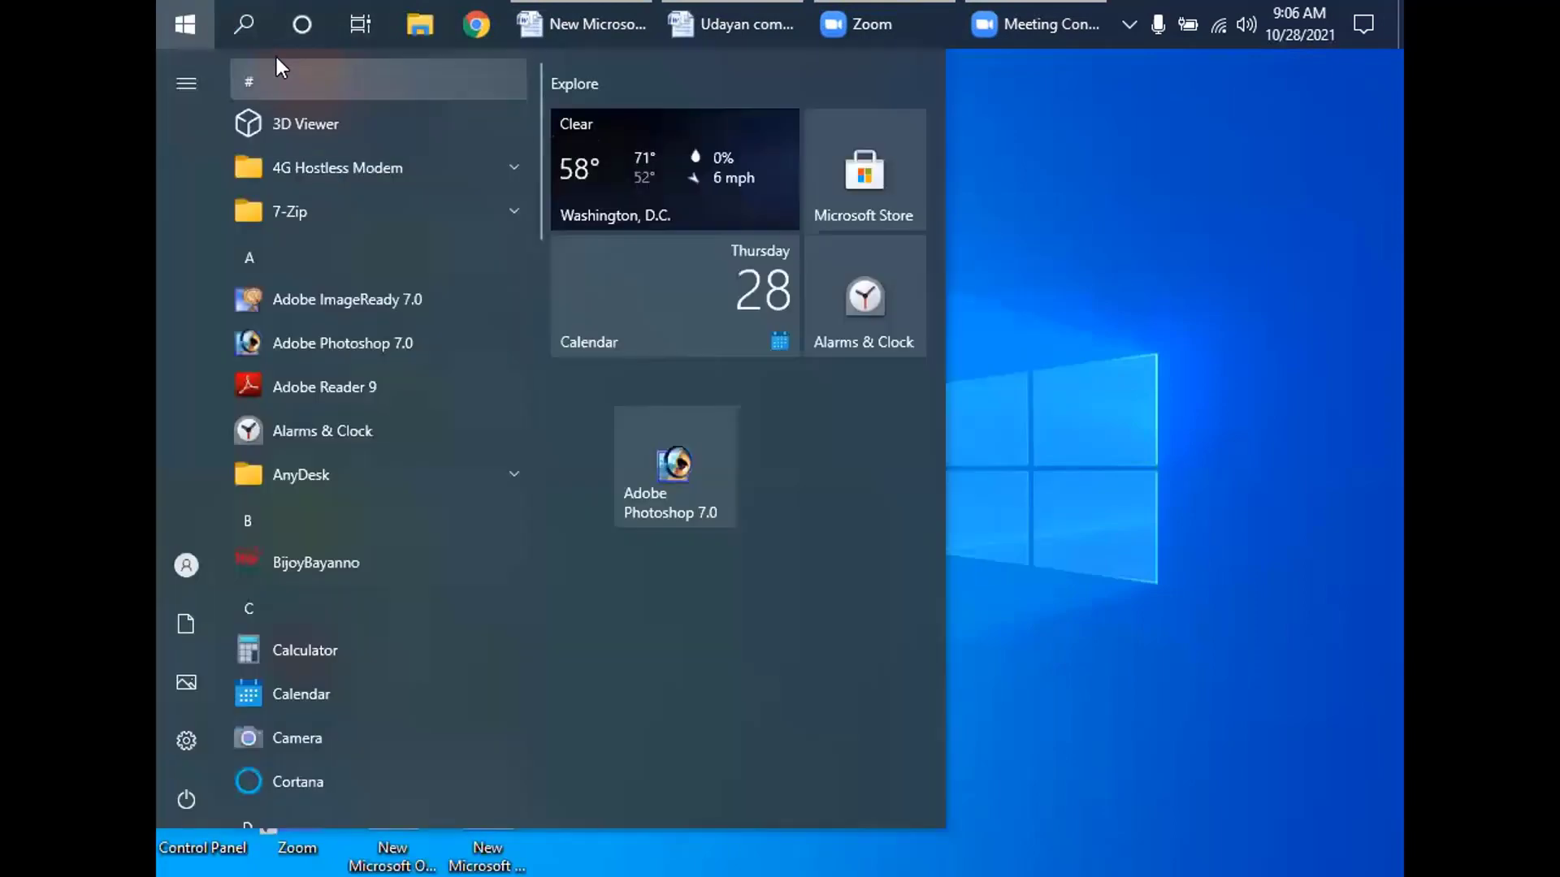
pyautogui.click(243, 23)
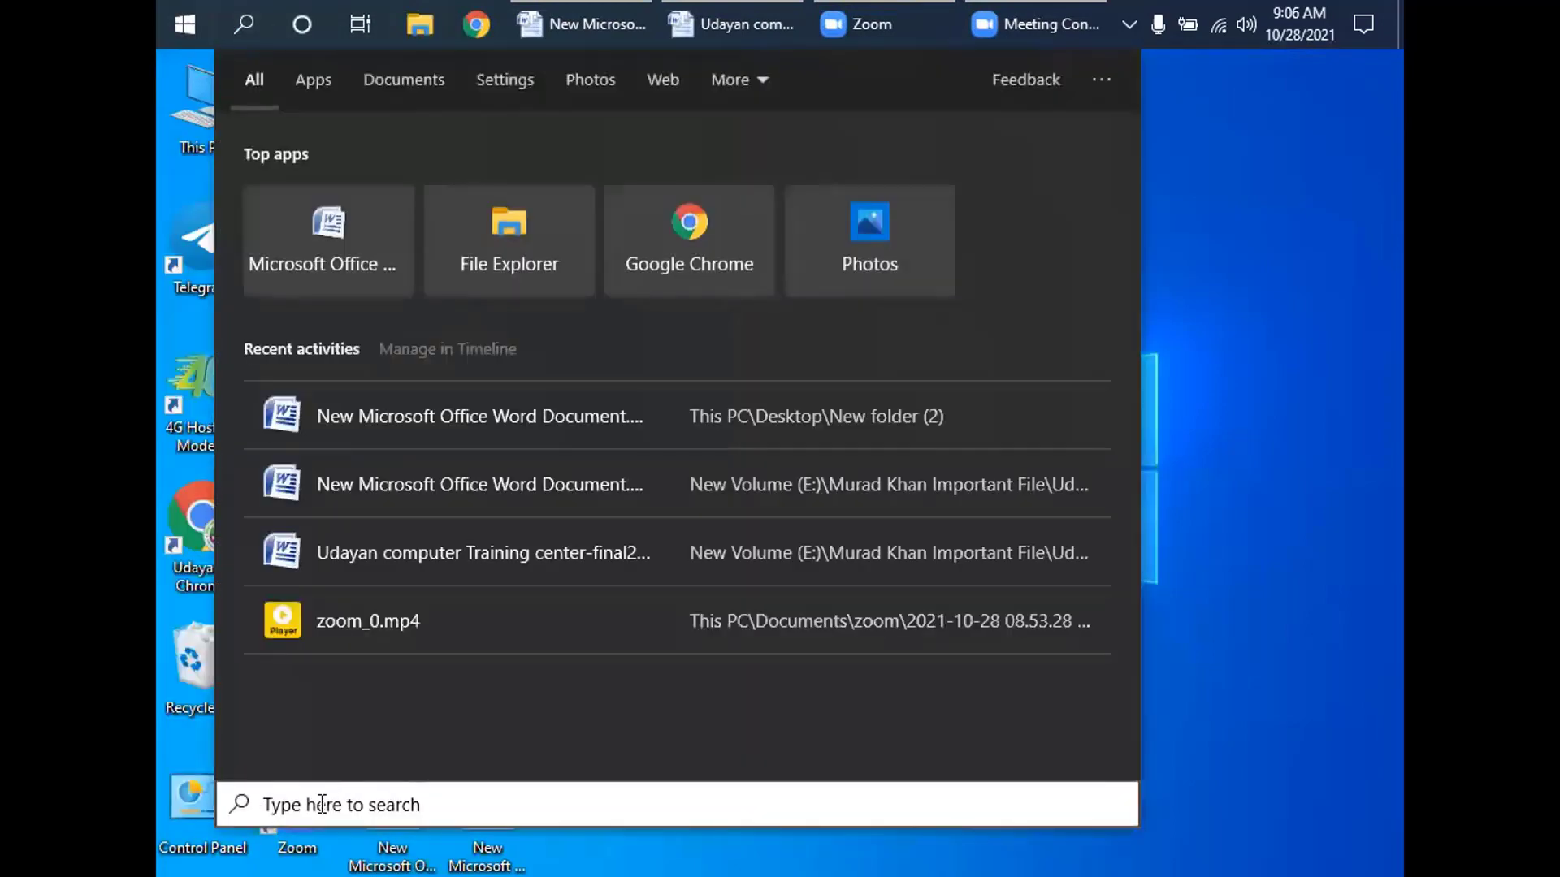
pyautogui.write('re')
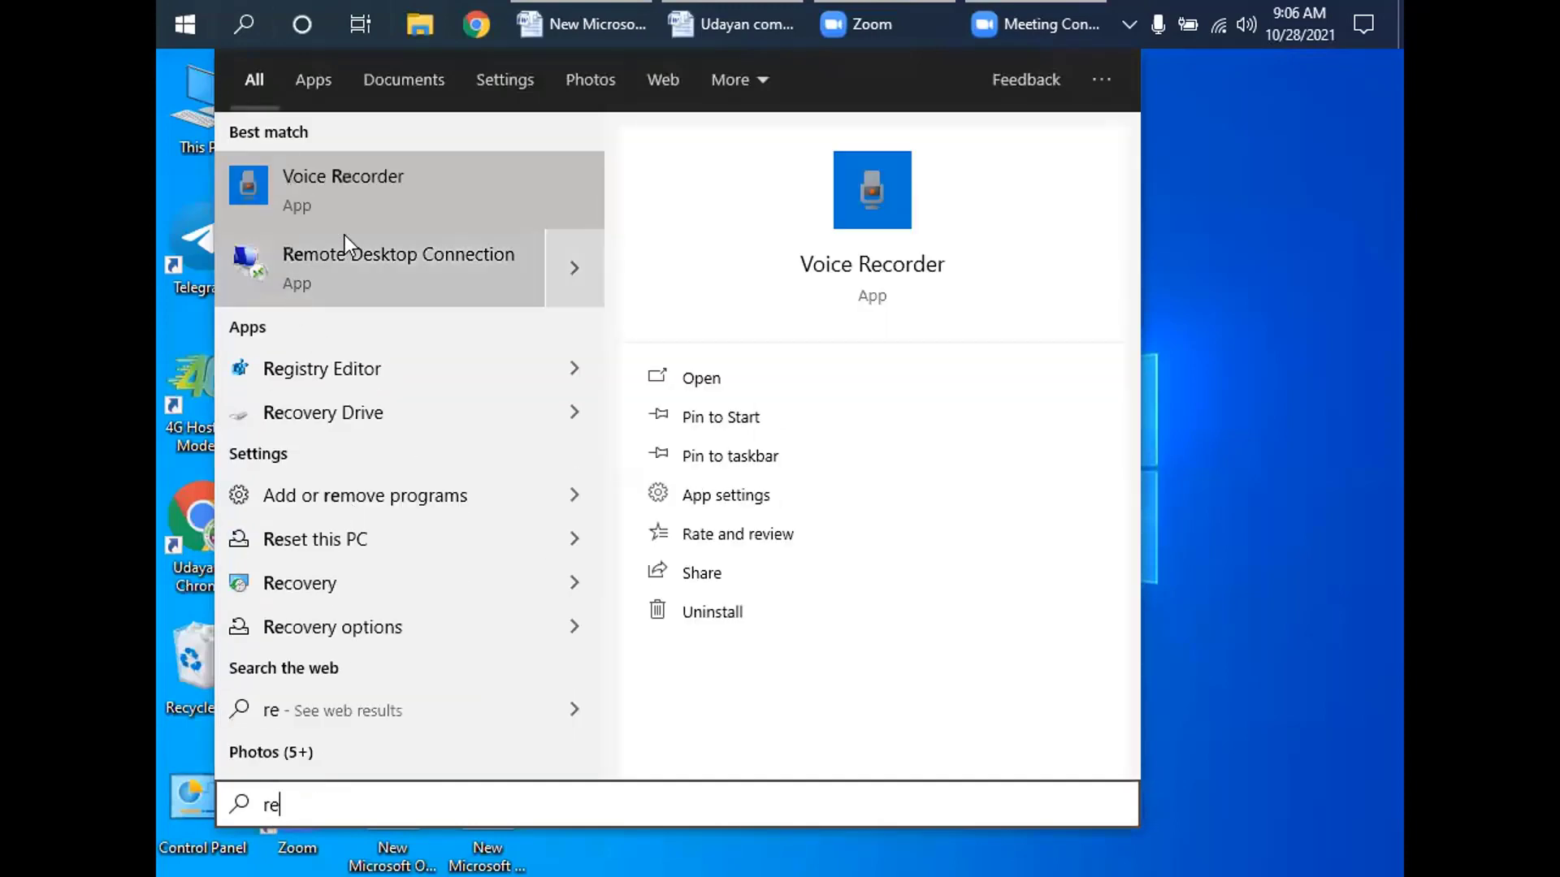
pyautogui.press('BackSpace')
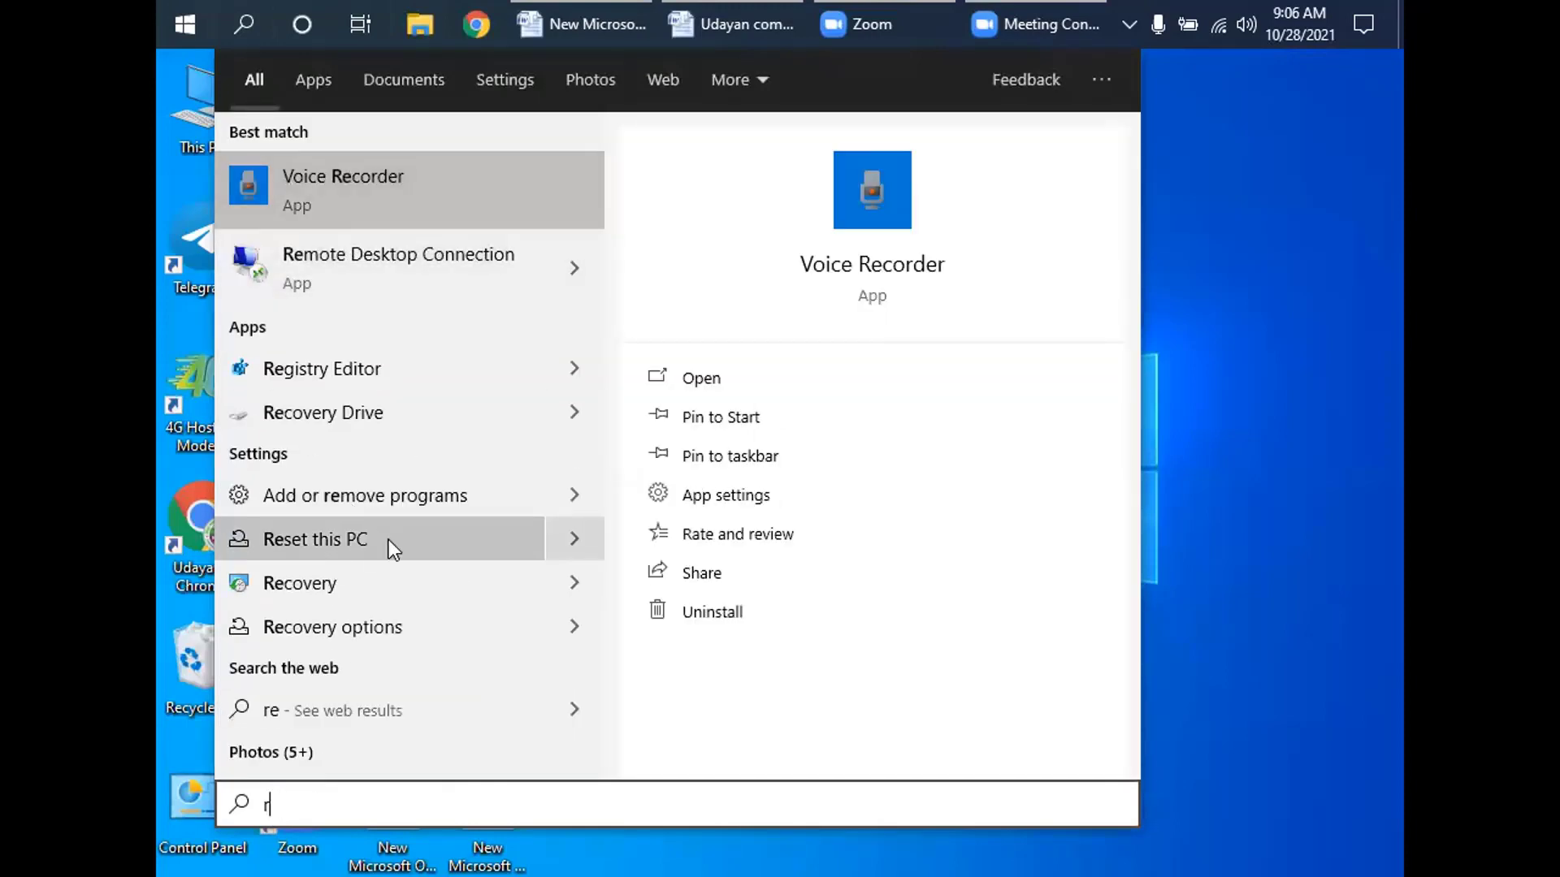
pyautogui.write('un')
pyautogui.click(484, 224)
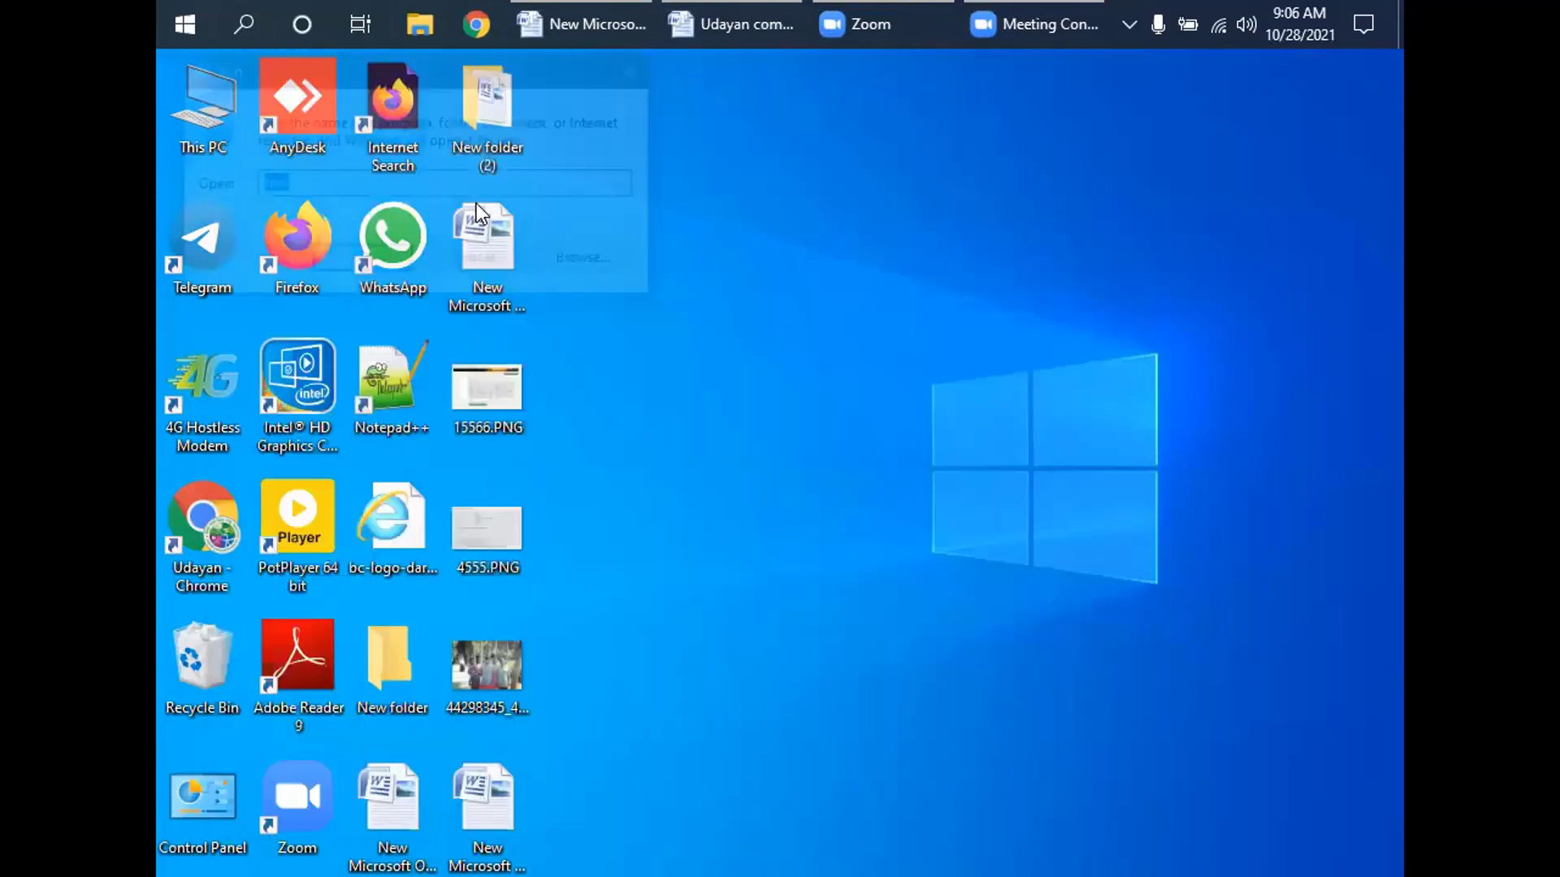
pyautogui.click(639, 64)
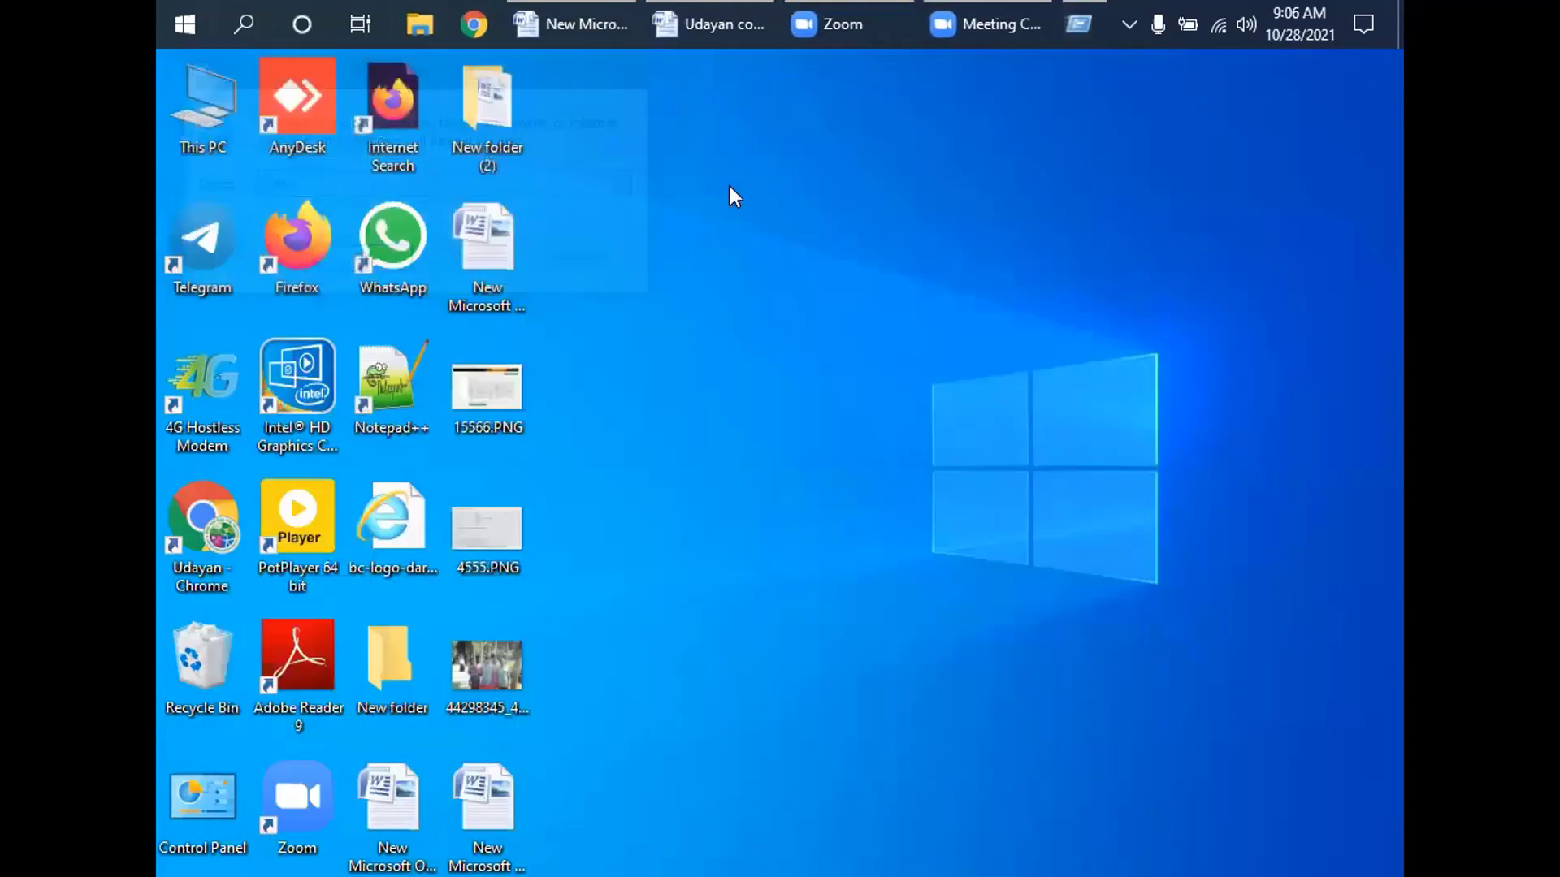
pyautogui.rightClick(790, 334)
pyautogui.click(855, 328)
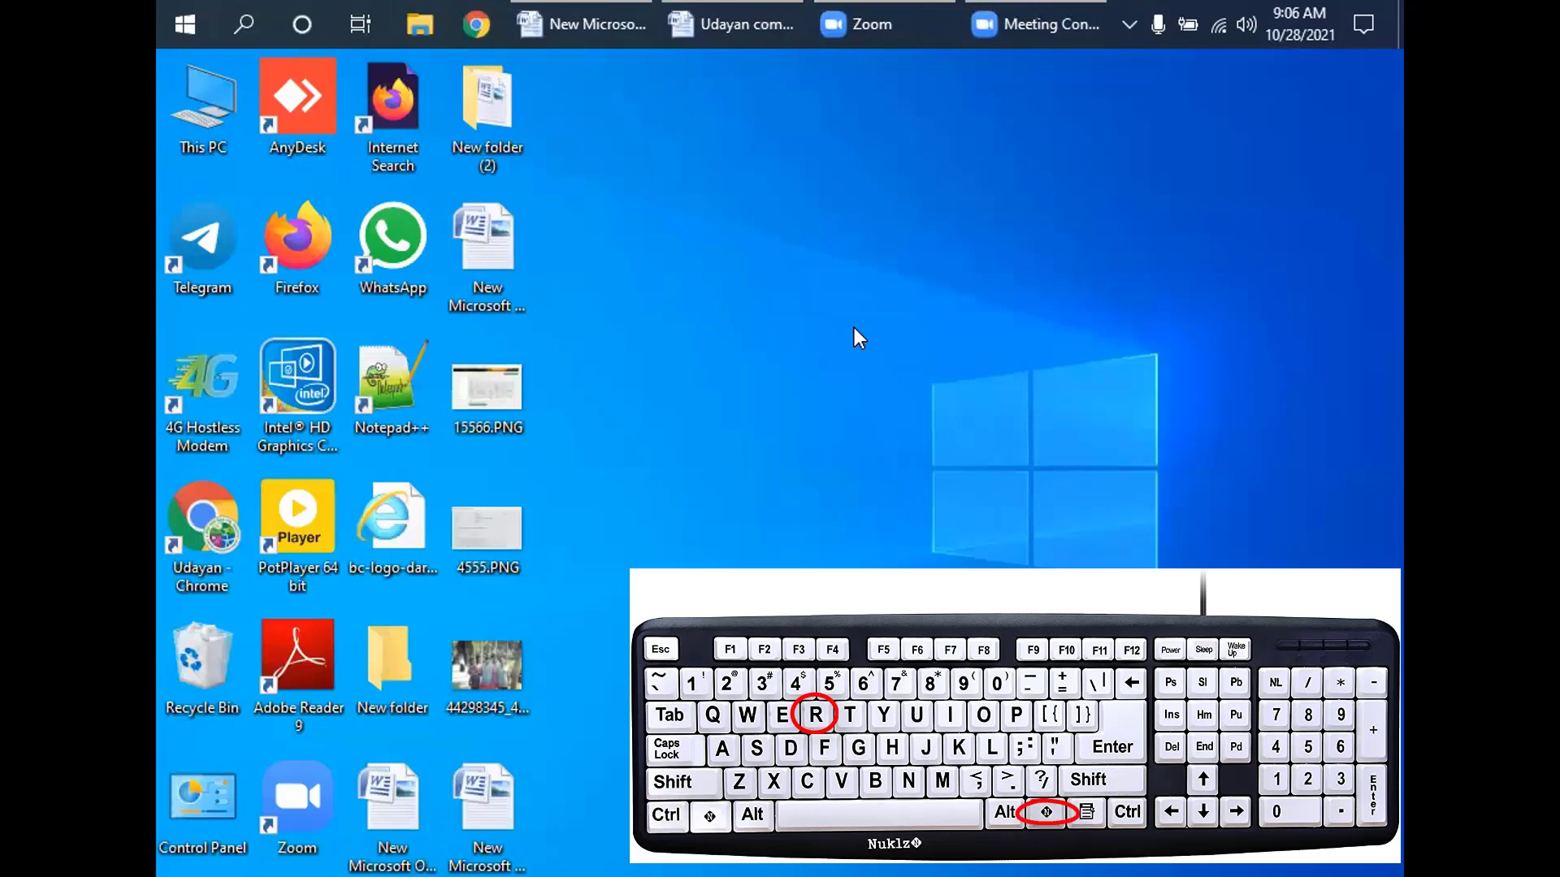
# Step: Open Run with Win+R, replace the old entry with 'winword', and launch Word
pyautogui.press('super+r')
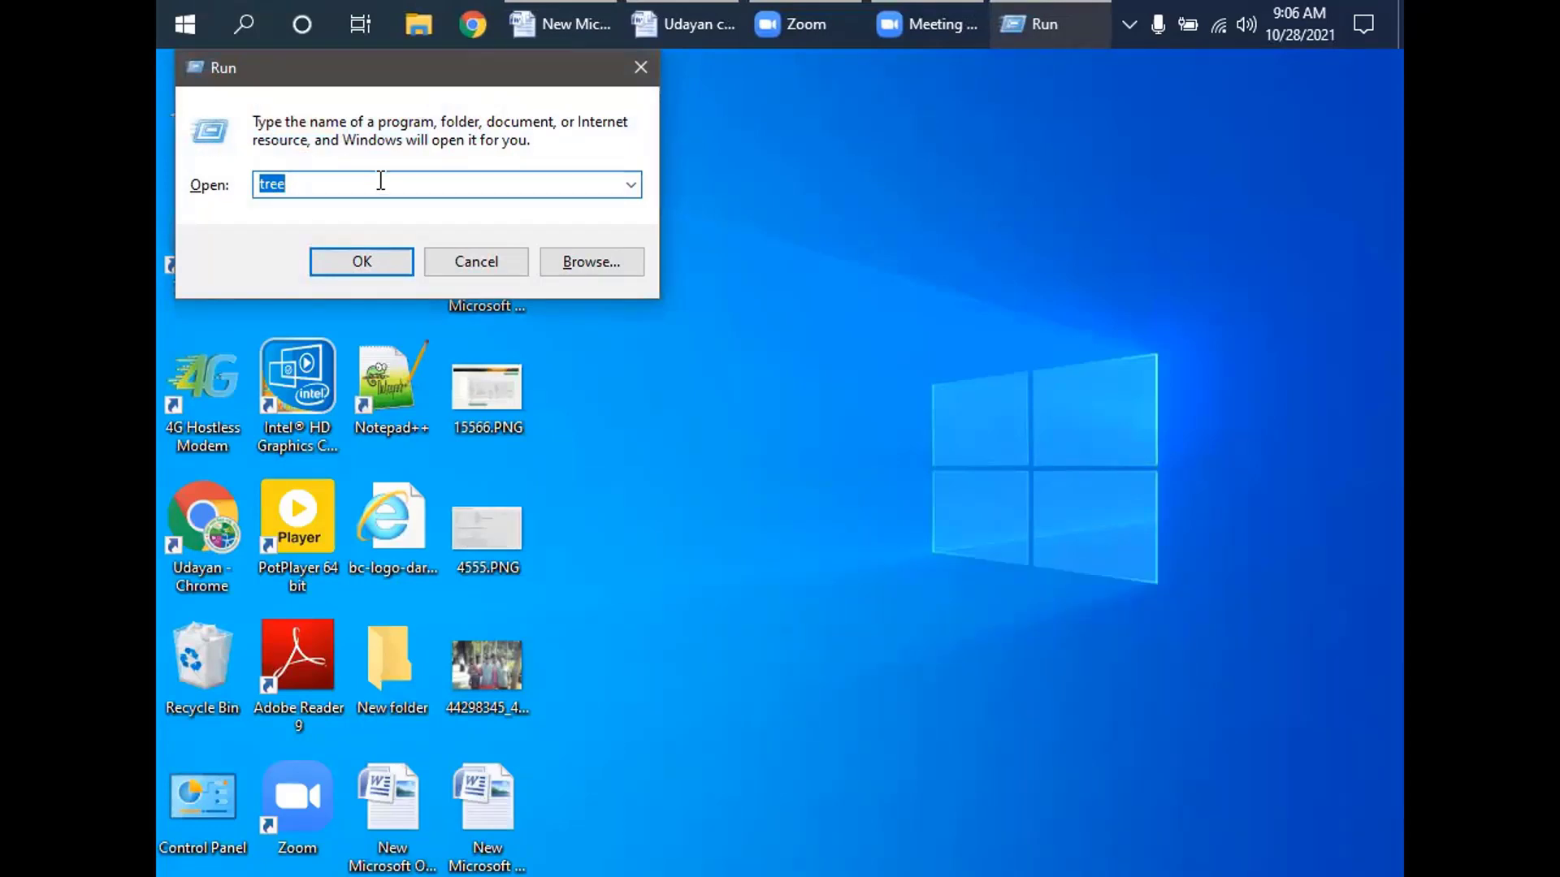
pyautogui.press('BackSpace')
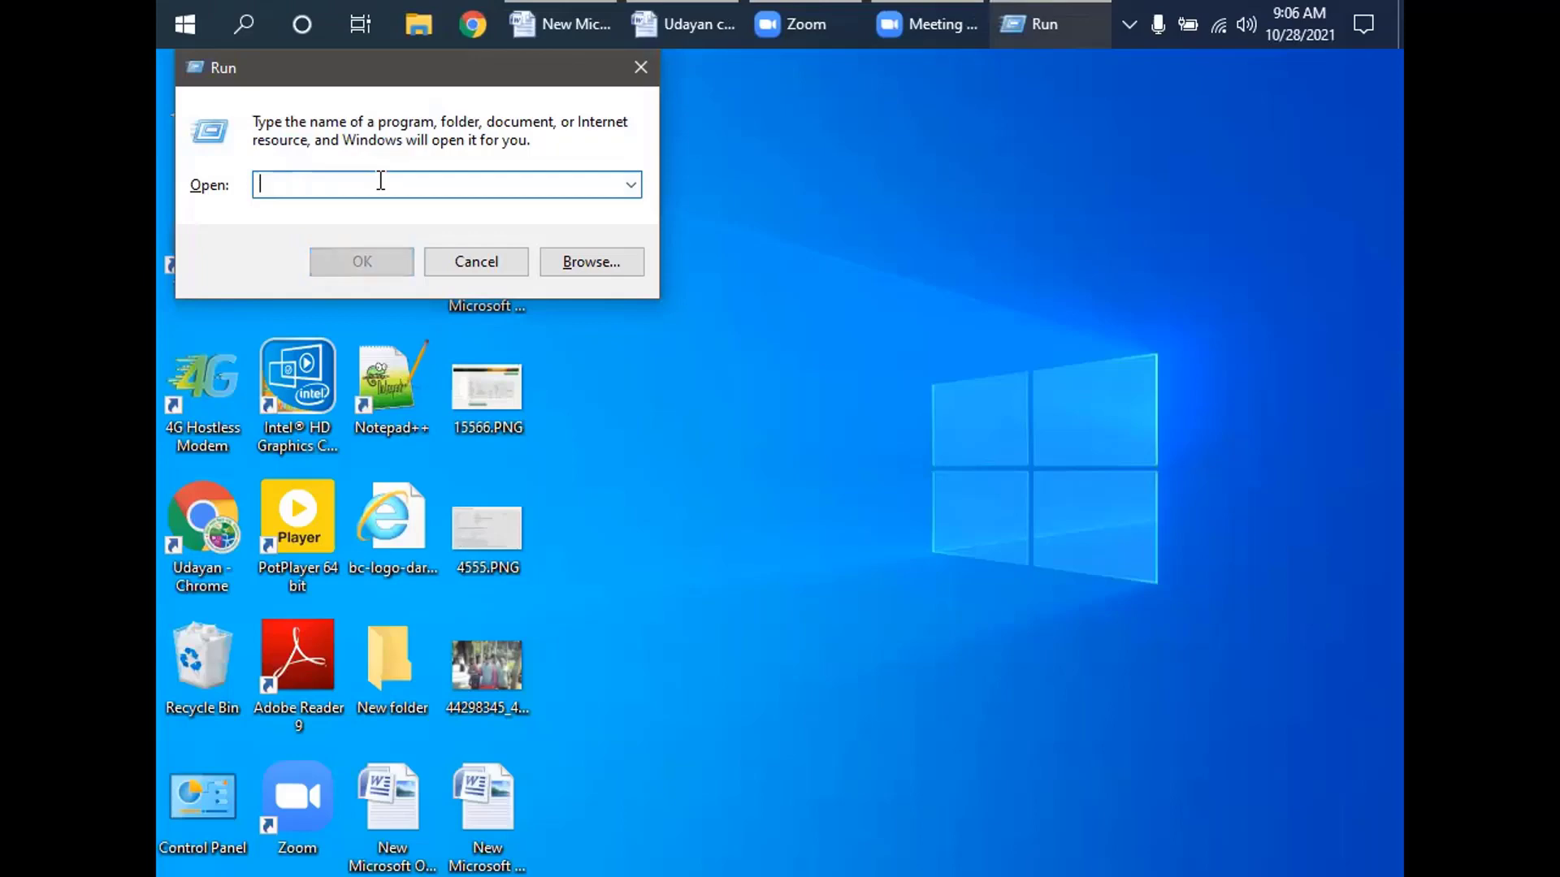
pyautogui.write('wi')
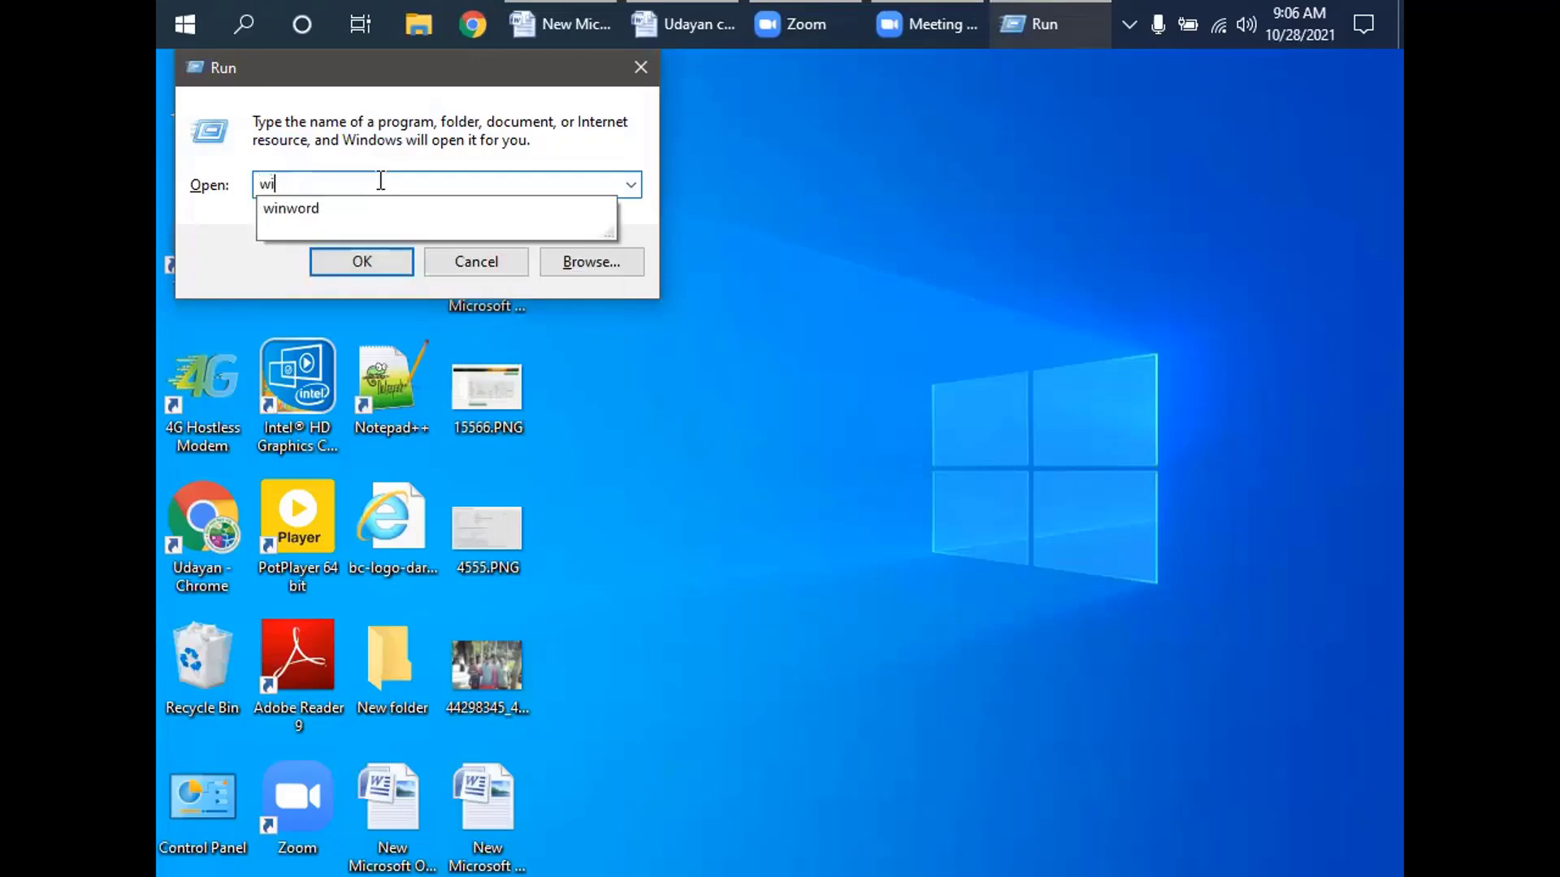
pyautogui.write('n')
pyautogui.write('word')
pyautogui.click(376, 180)
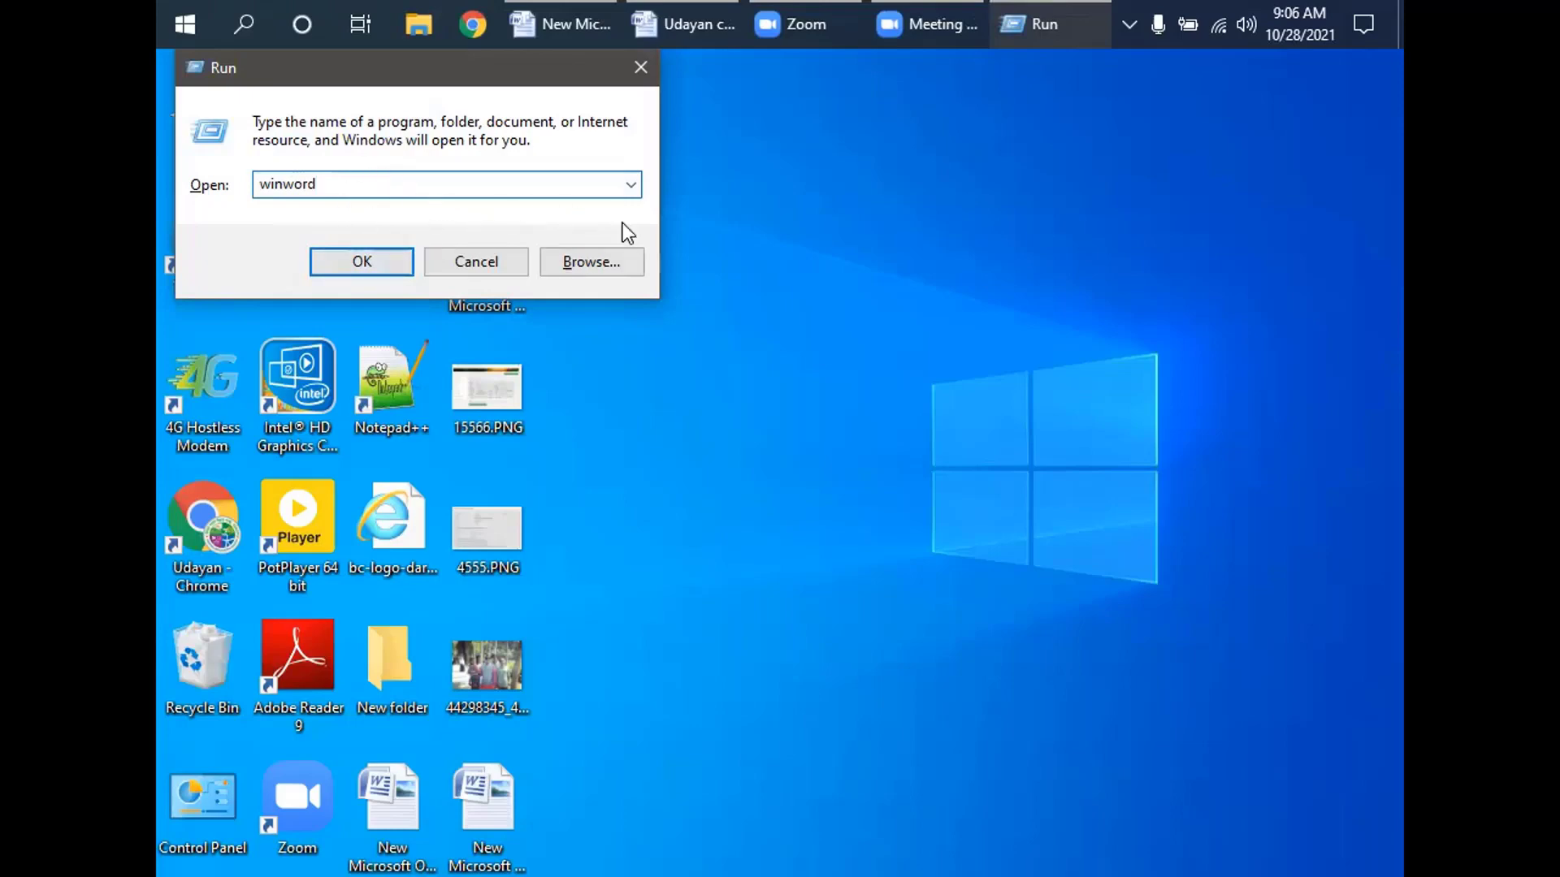
pyautogui.click(376, 262)
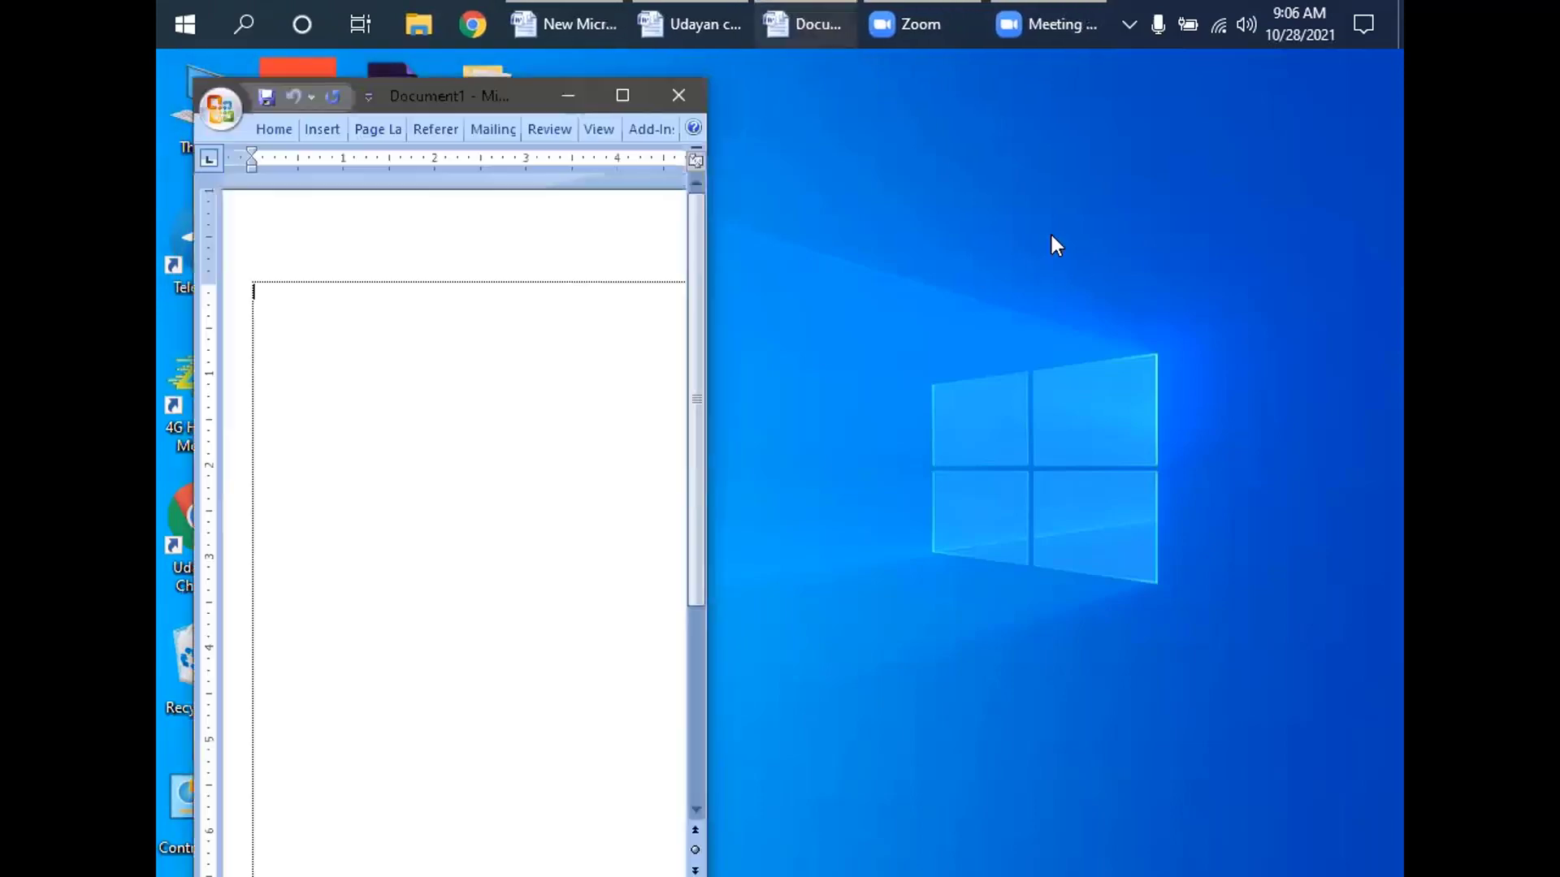
# Step: Maximize Document1, close it, refresh the desktop, and bring back the shortcut-list document
pyautogui.click(640, 104)
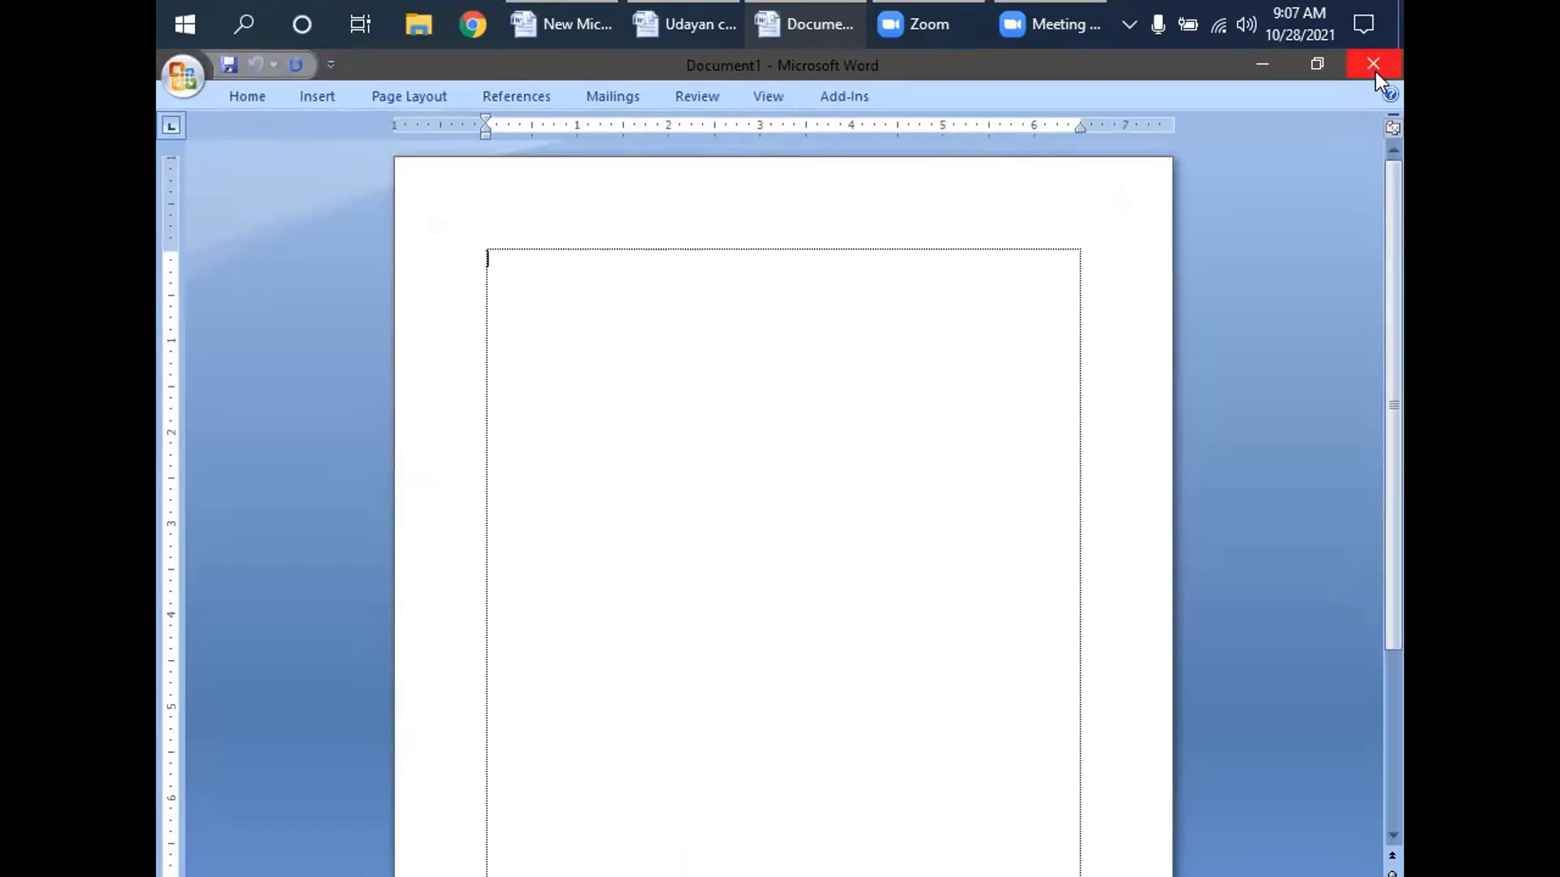
pyautogui.click(1376, 72)
pyautogui.rightClick(1022, 201)
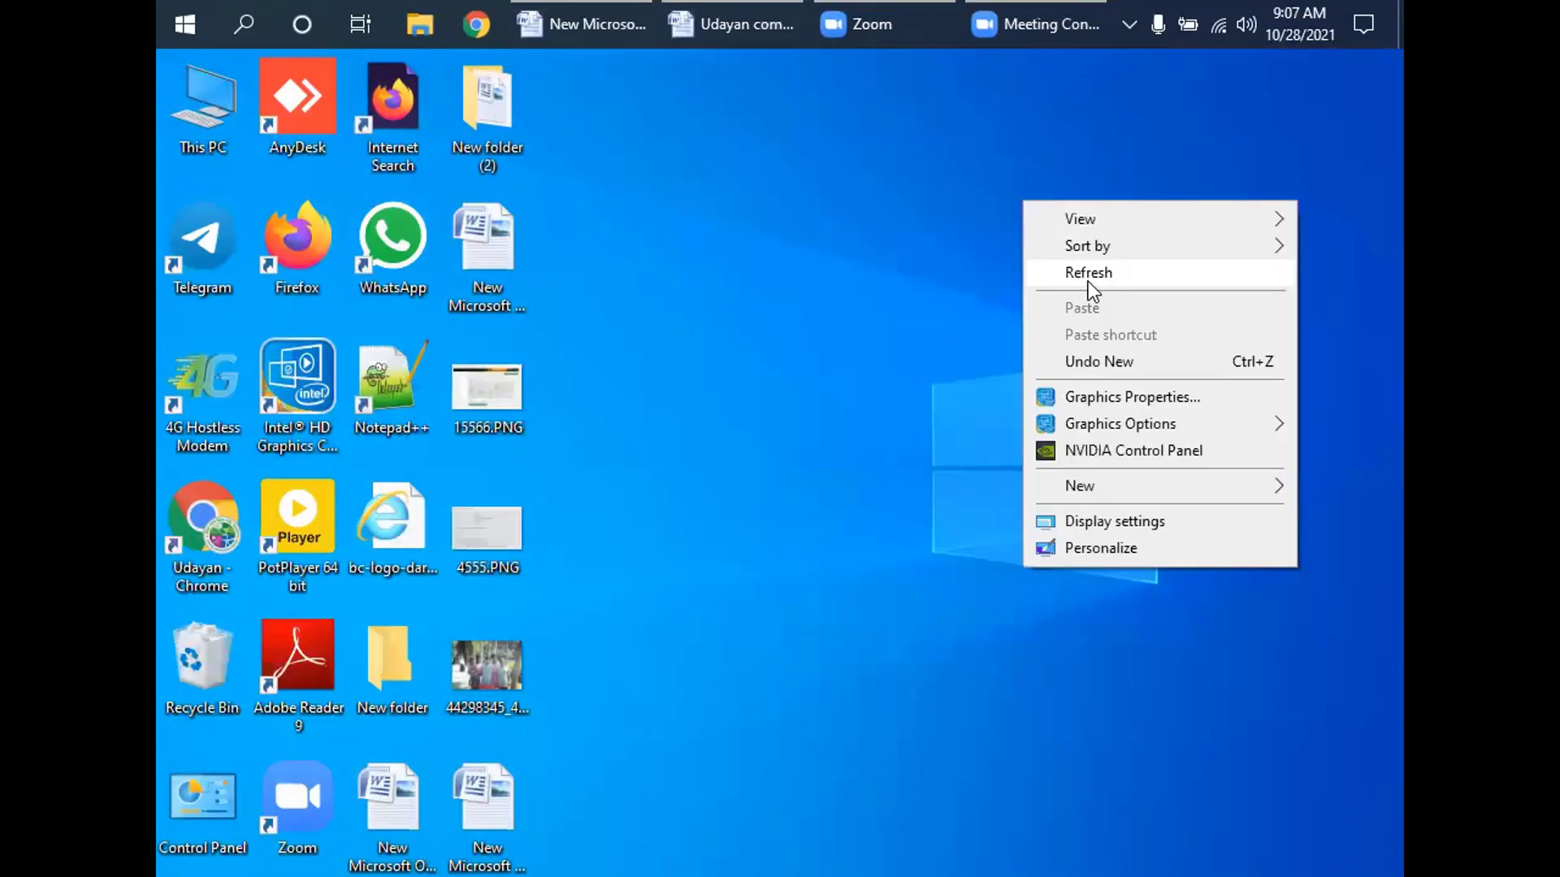
pyautogui.click(1088, 281)
pyautogui.click(587, 23)
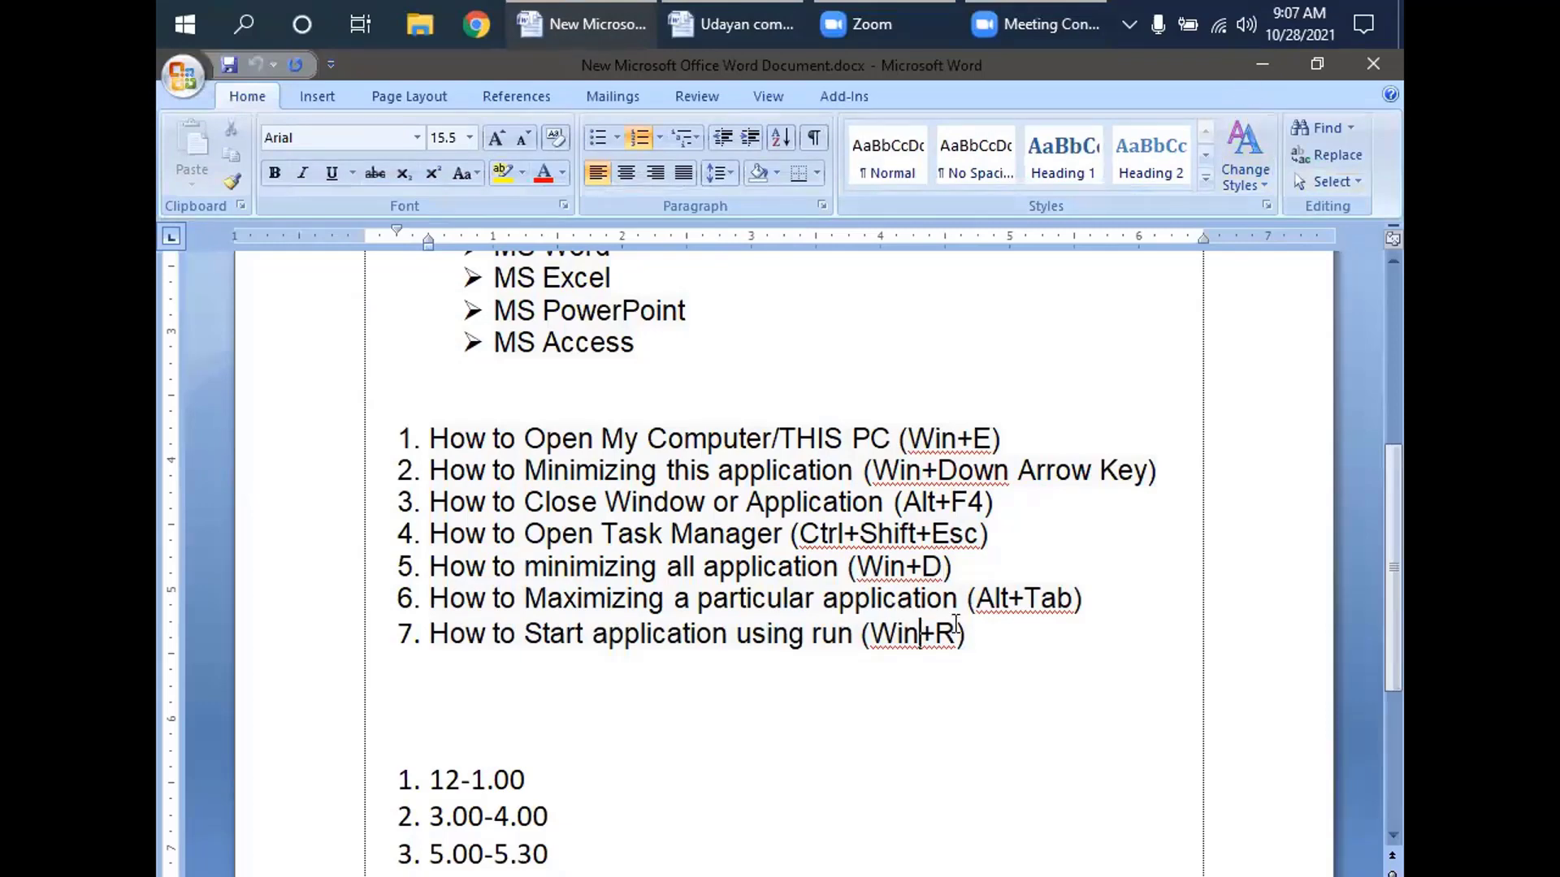
# Step: Select the numbered shortcut items upward from item 7, then clear the selection
pyautogui.moveTo(955, 634)
pyautogui.mouseDown()
pyautogui.moveTo(712, 556)
pyautogui.moveTo(581, 442)
pyautogui.mouseUp()
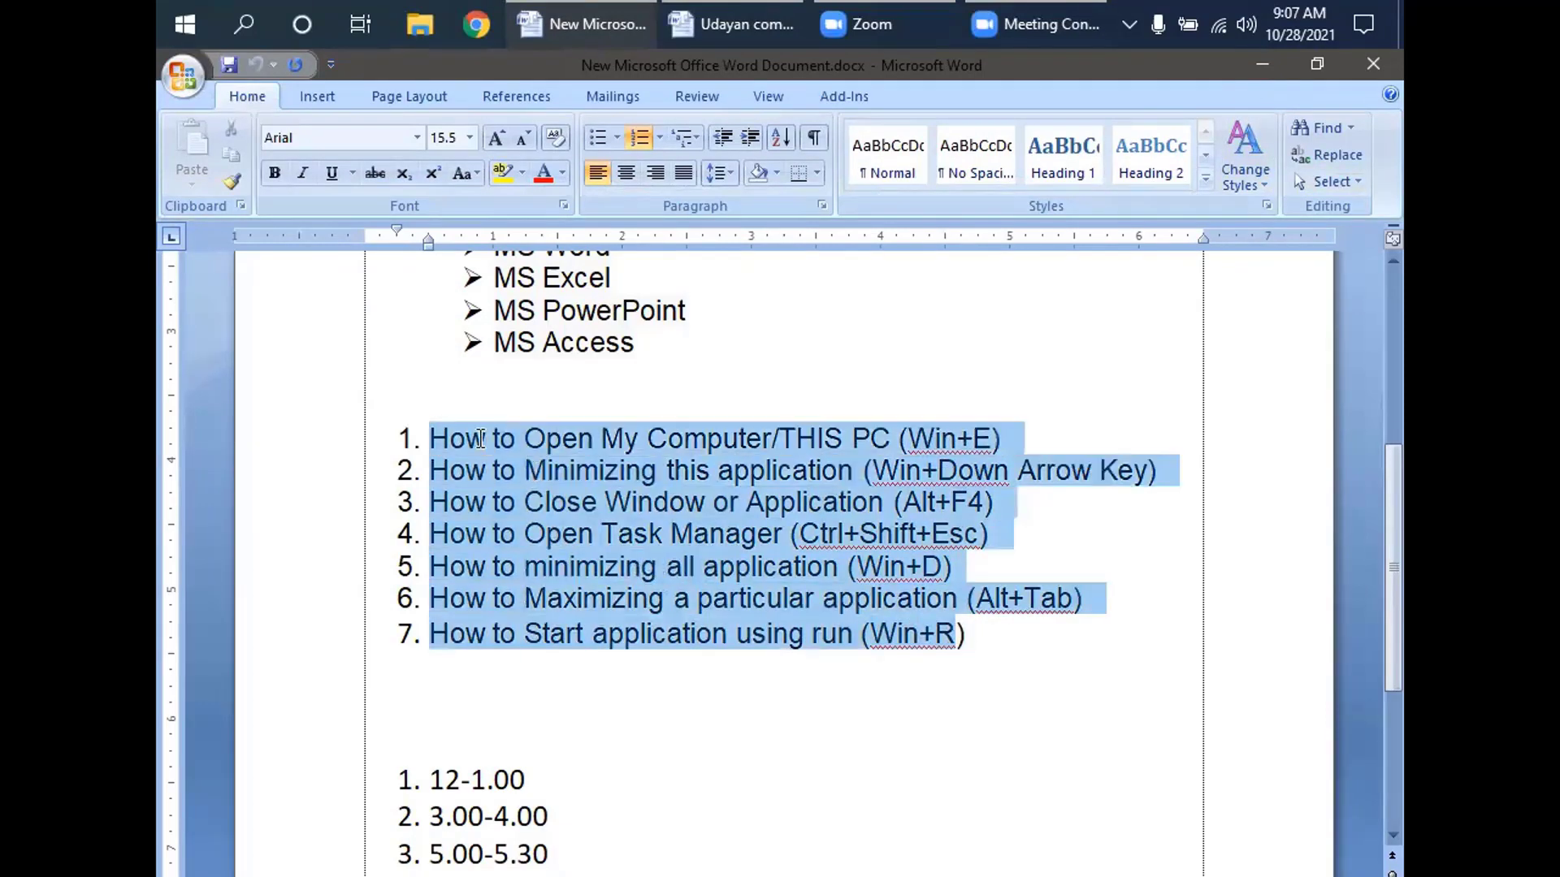
pyautogui.click(581, 475)
pyautogui.moveTo(968, 634); pyautogui.dragTo(430, 439)
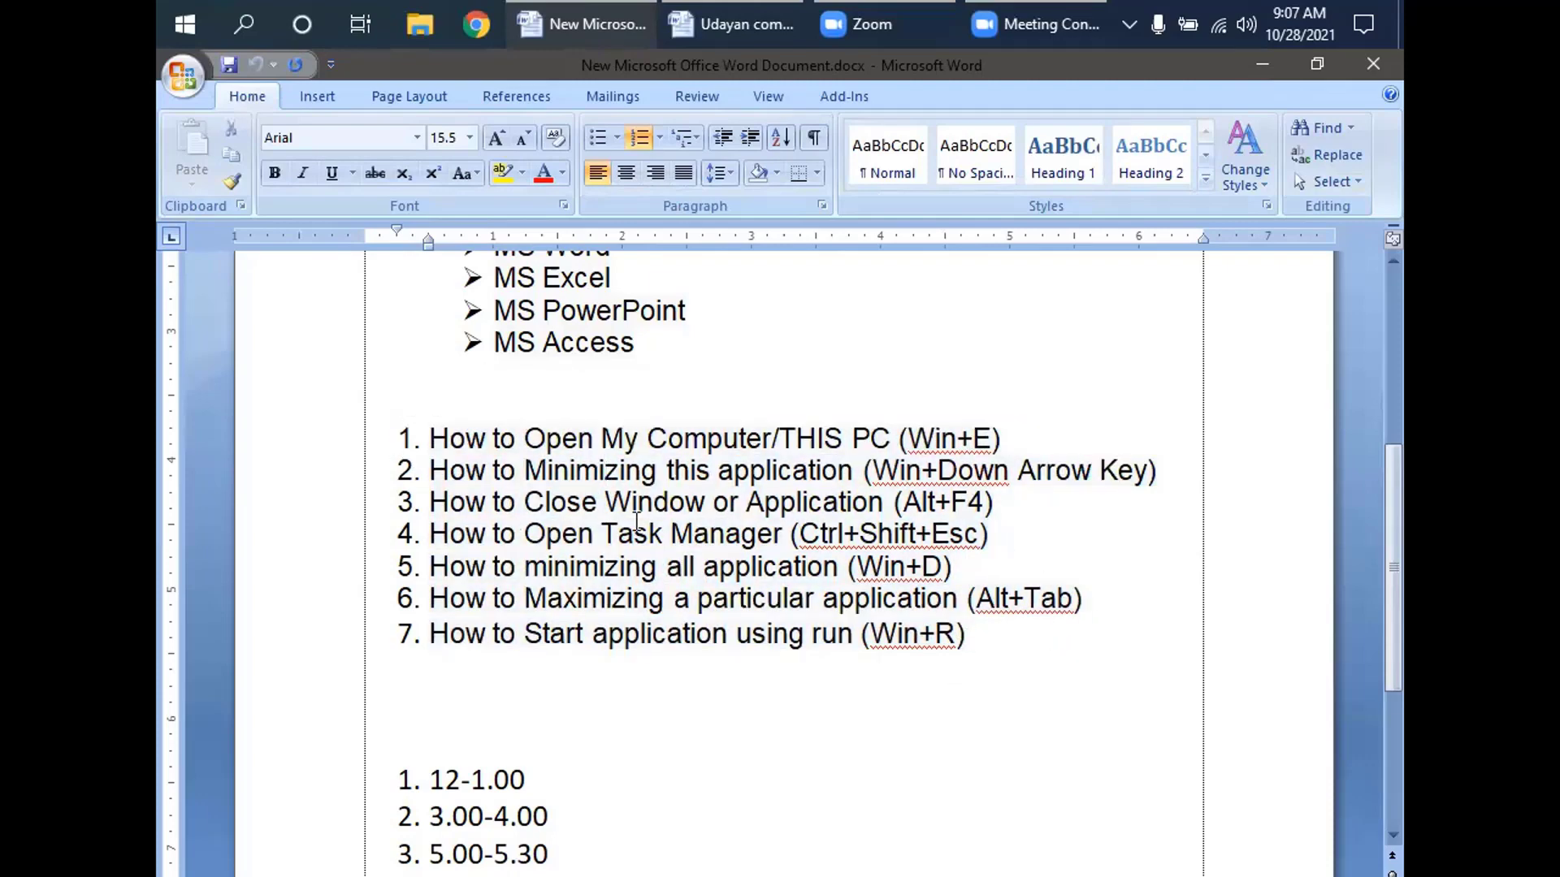
pyautogui.moveTo(965, 632); pyautogui.dragTo(418, 439)
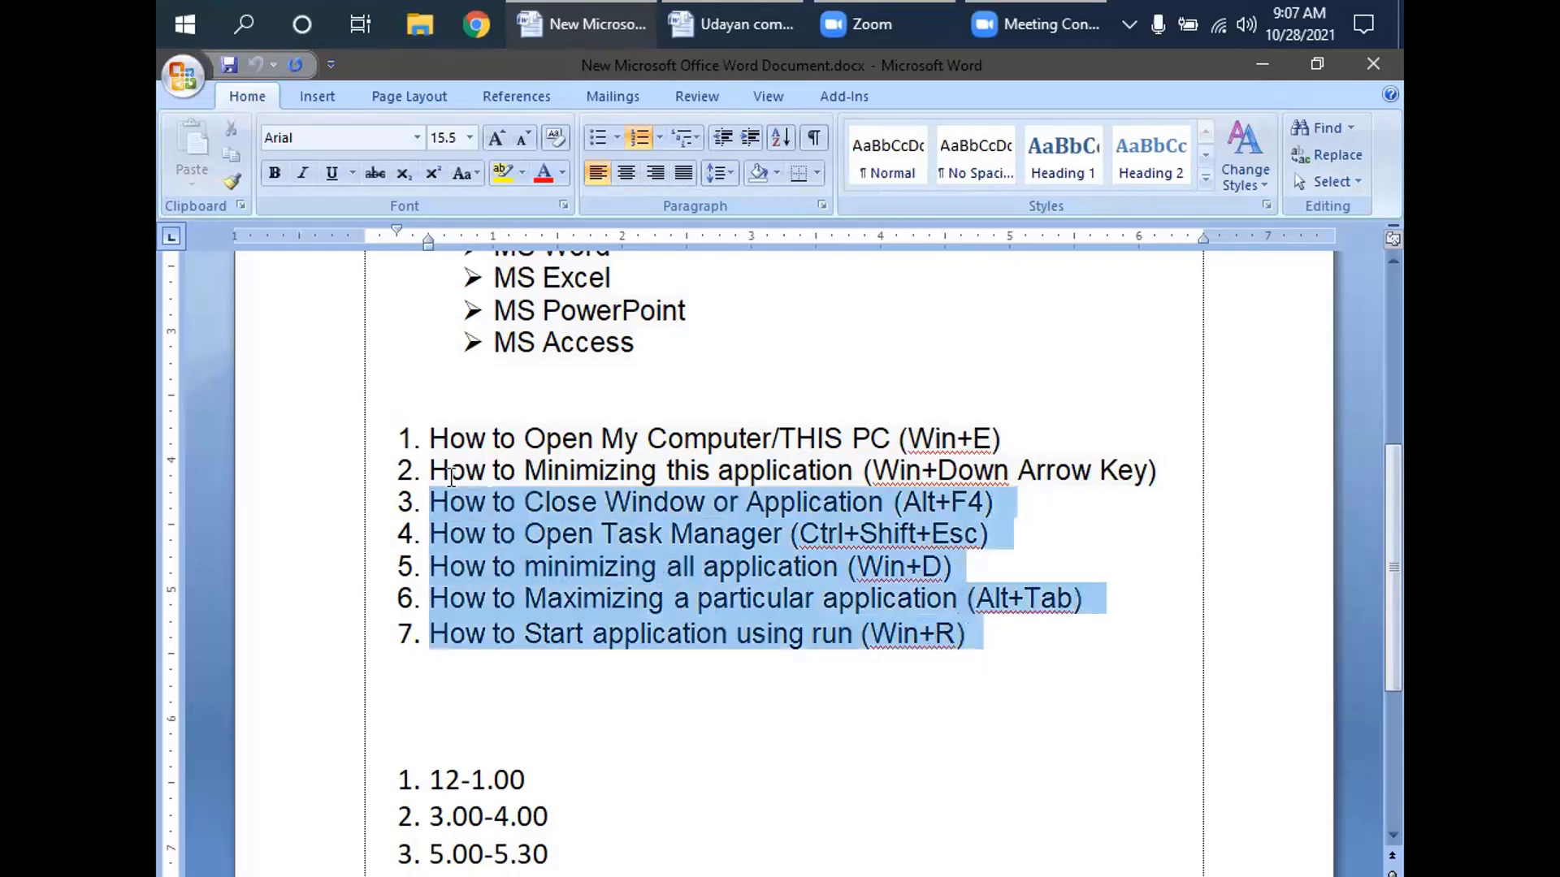
pyautogui.click(728, 504)
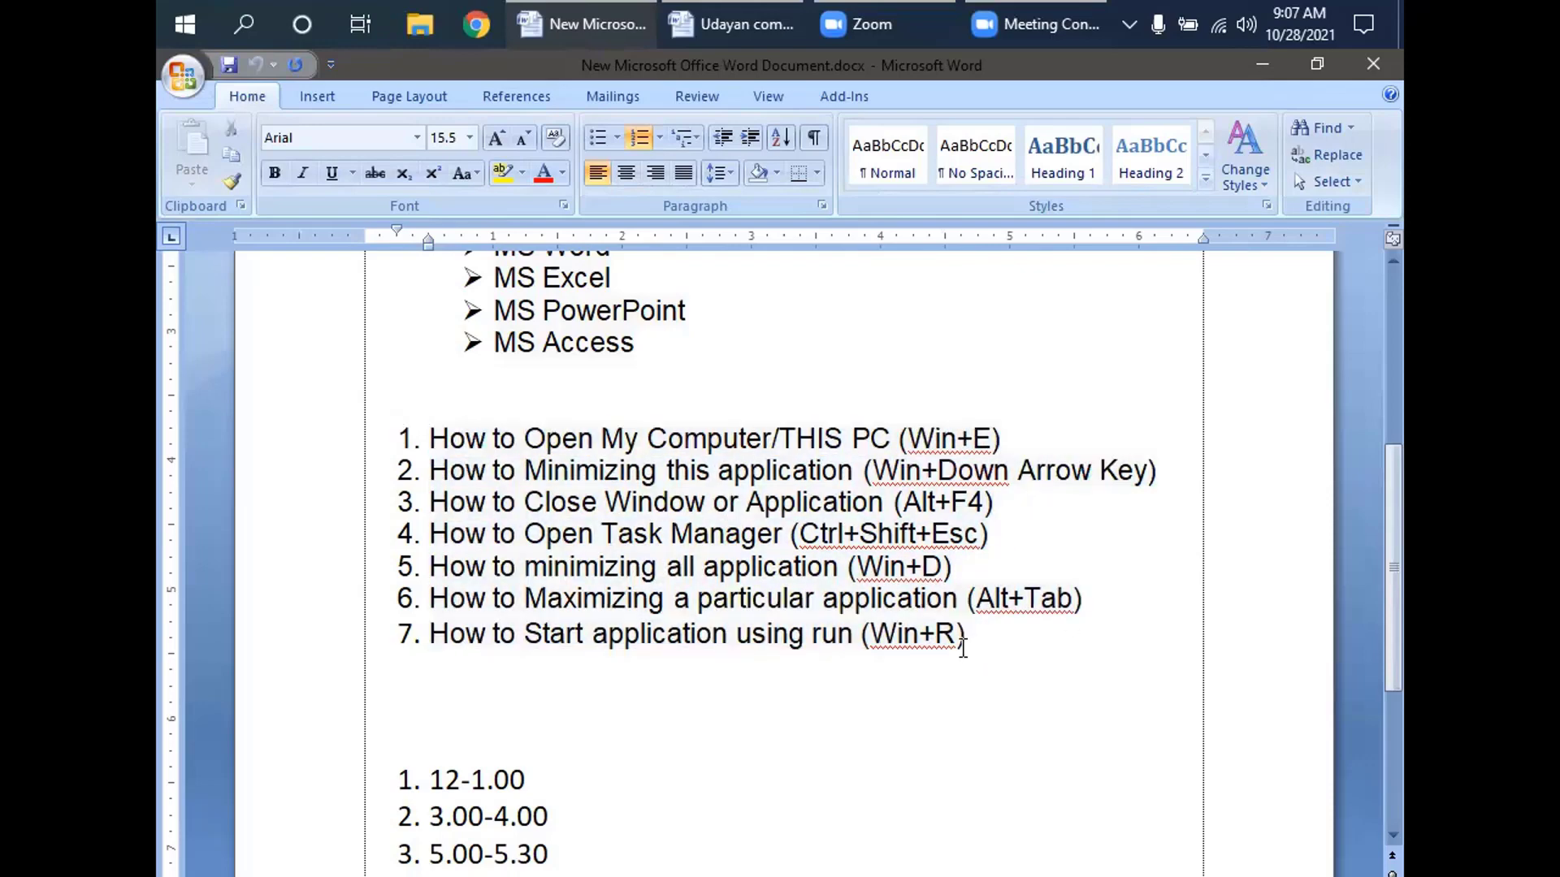